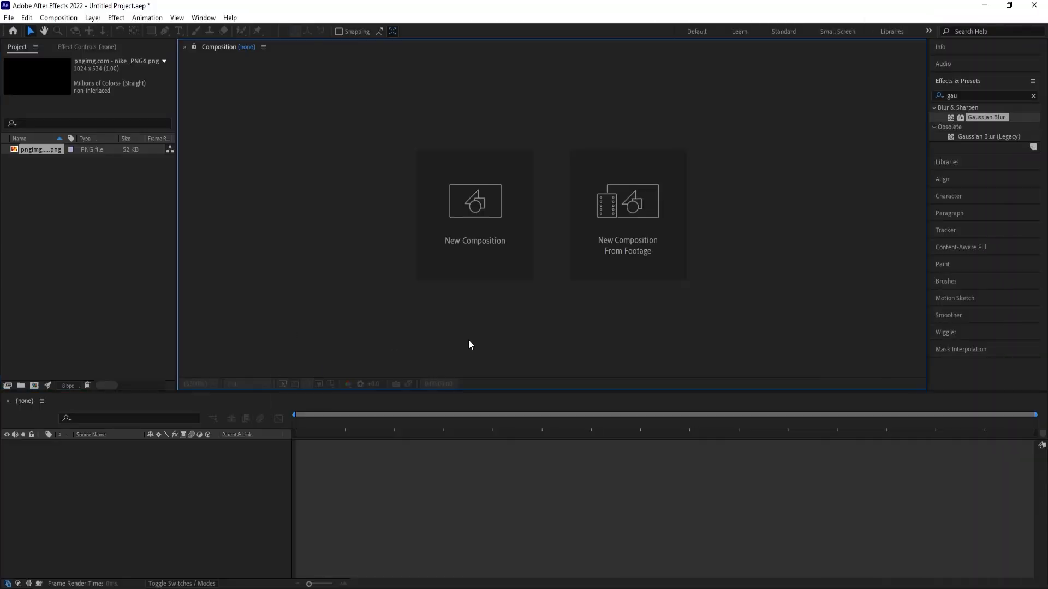
Create a composition named Main Animation with a frame rate of 30 fps and a black background.
click(496, 240)
text(Main Animation)
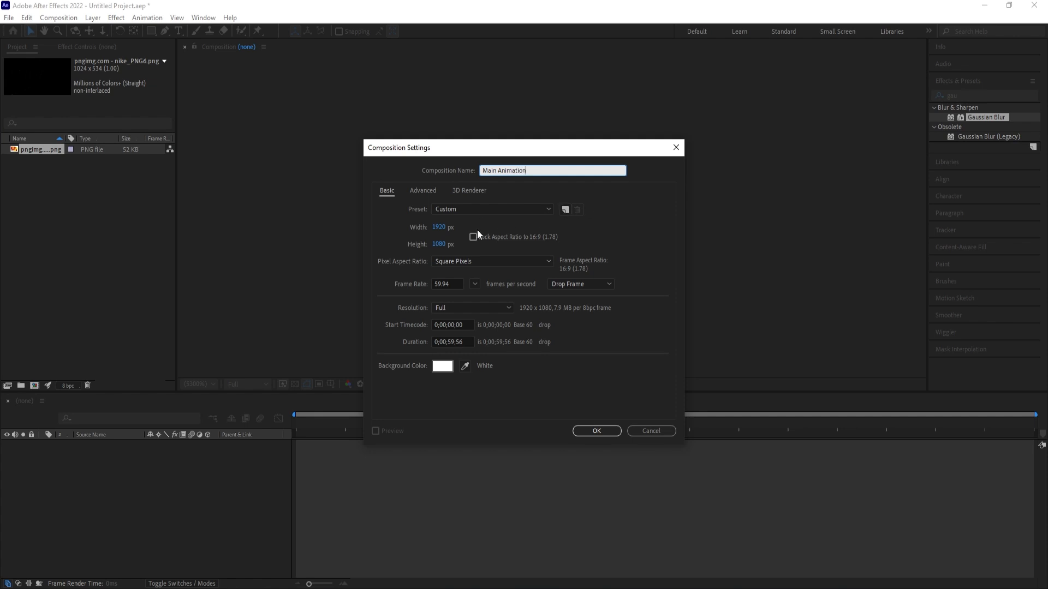
click(476, 284)
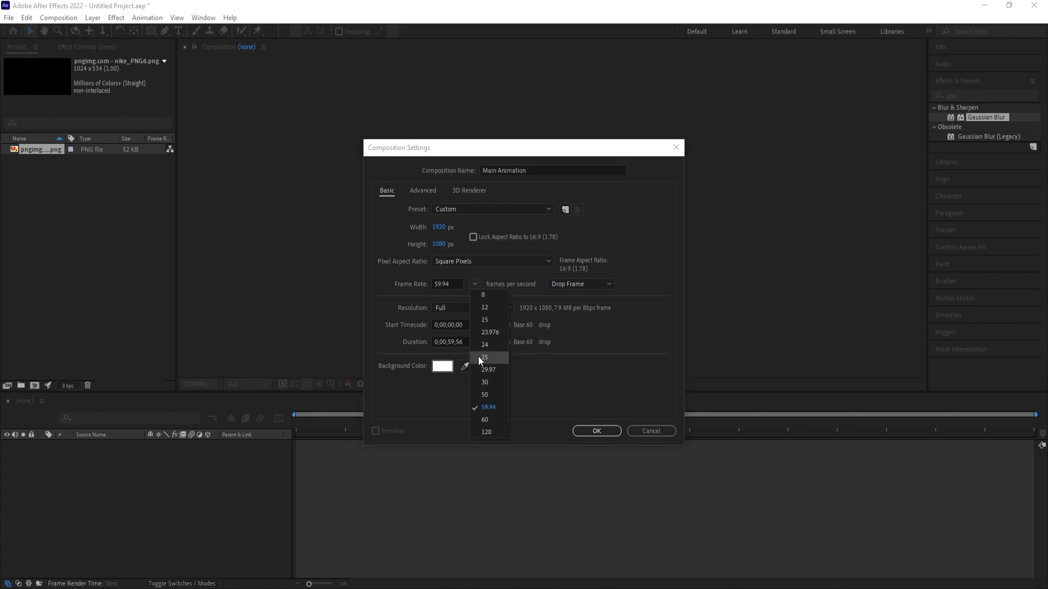
click(488, 378)
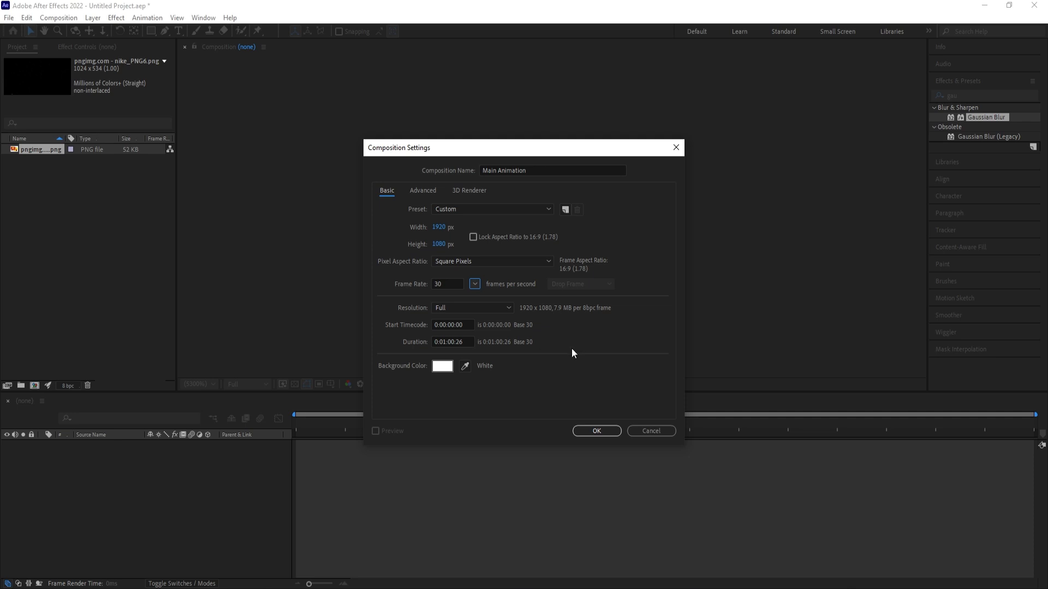
click(443, 365)
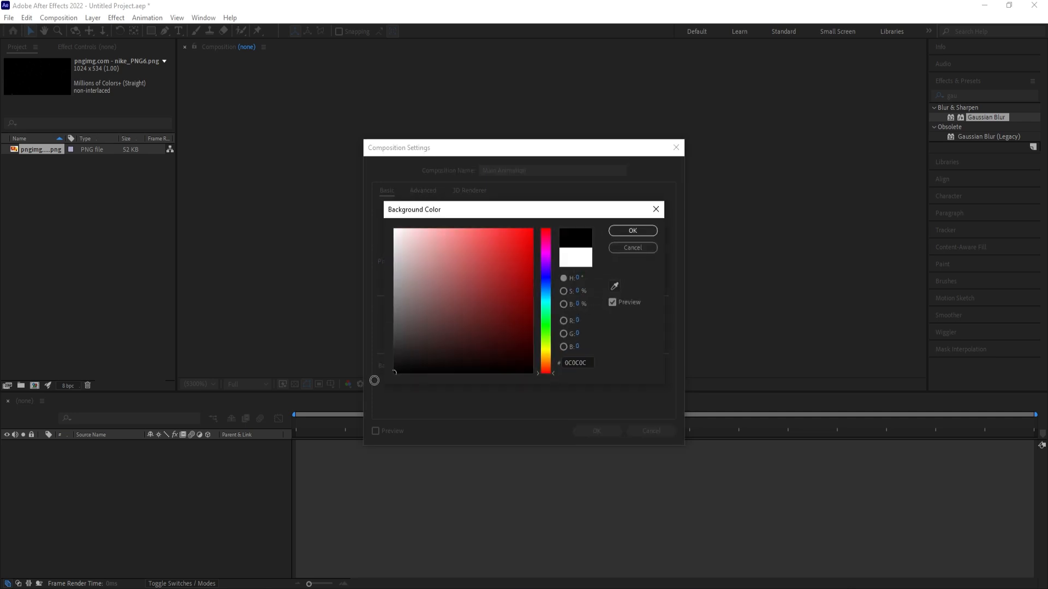
key(Return)
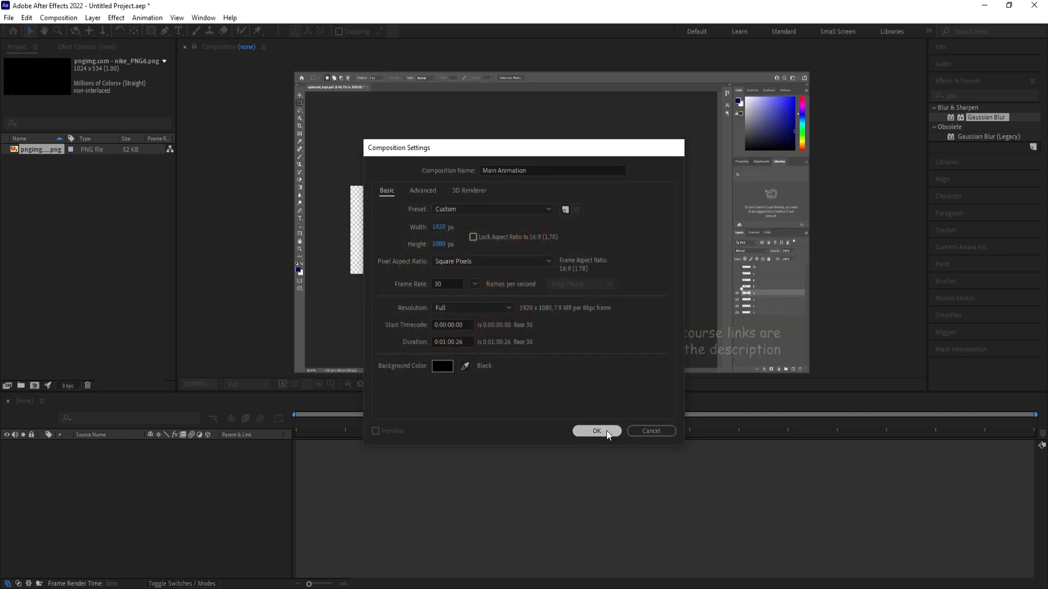
click(607, 430)
Show the Title/Action Safe guides and add the Nike logo PNG to the Main Animation timeline.
click(331, 384)
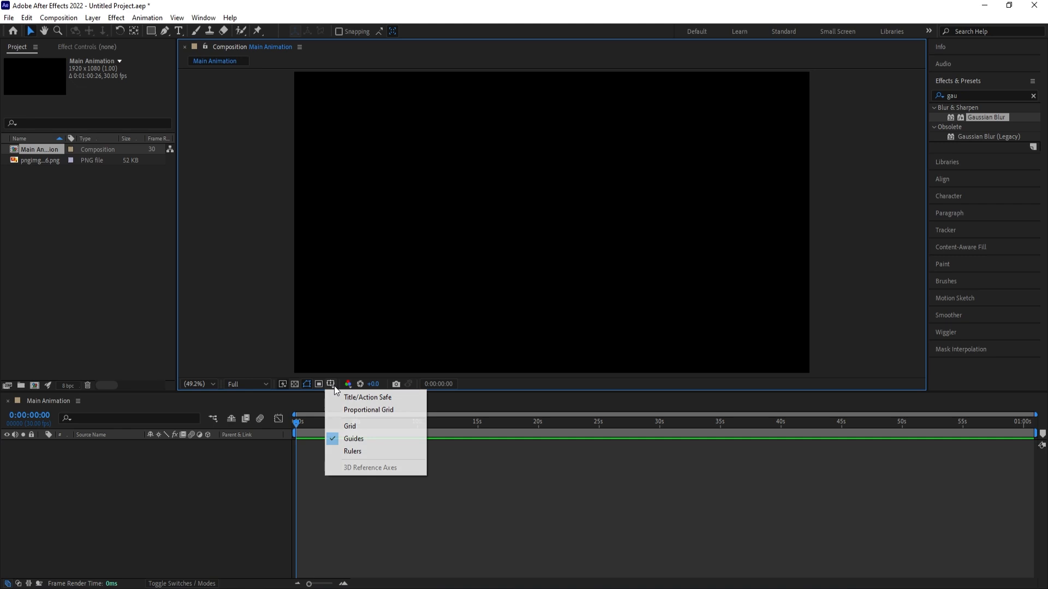
click(363, 398)
click(1033, 96)
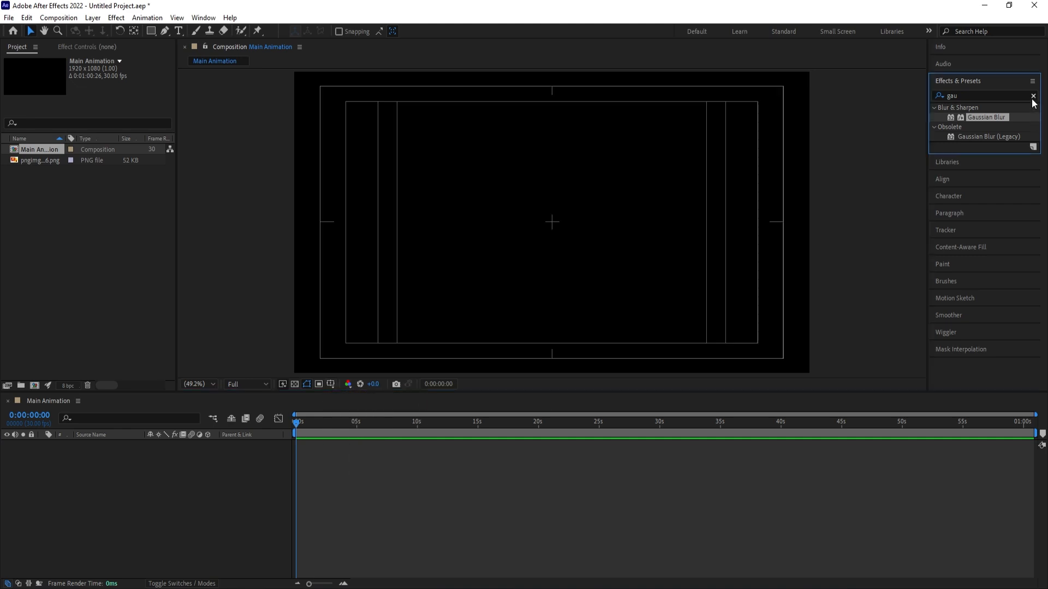
click(34, 160)
drag(41, 162, 182, 486)
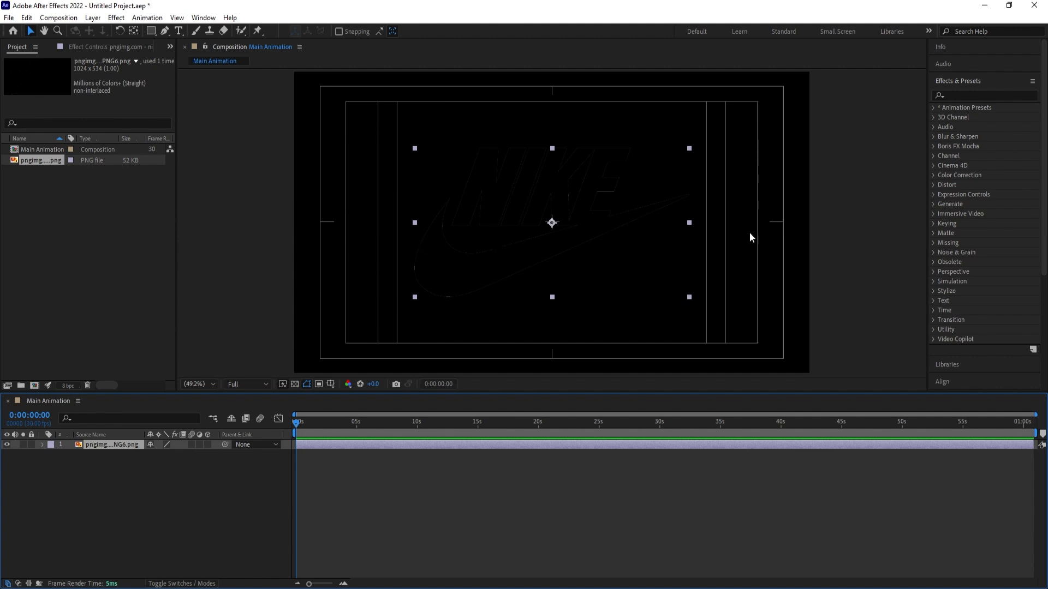
Apply the Fill effect to the Nike logo layer and set its color to white (FFFFFF).
click(953, 96)
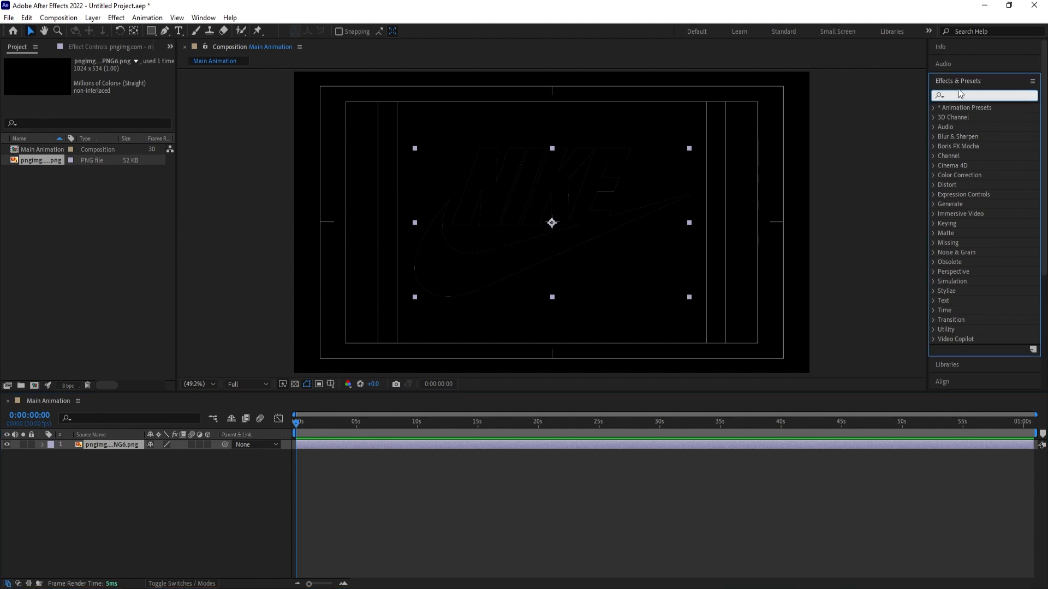
text(fill)
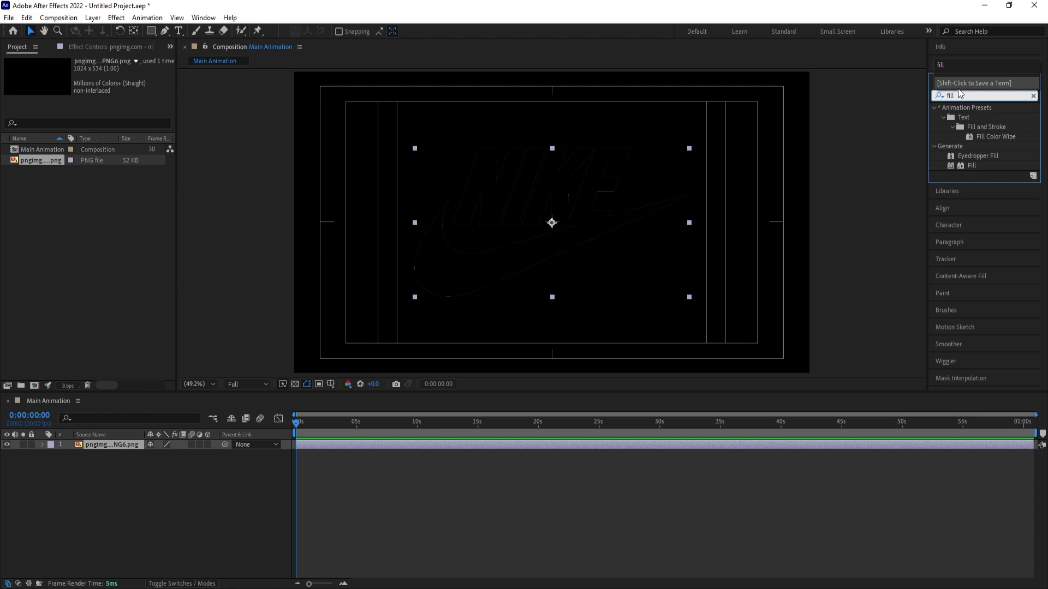
double_click(971, 166)
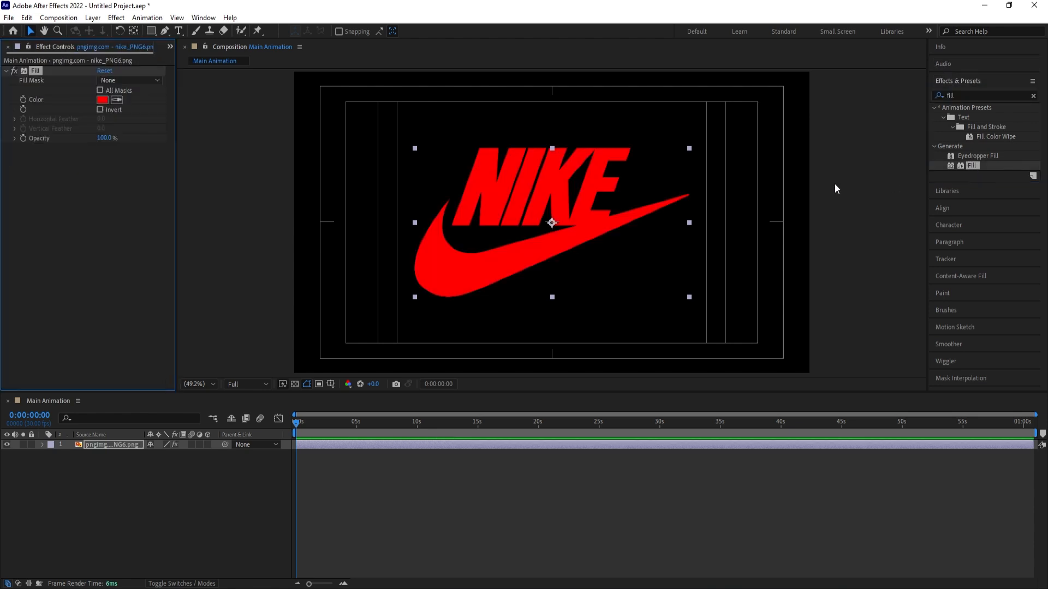
click(102, 100)
text(ffffff)
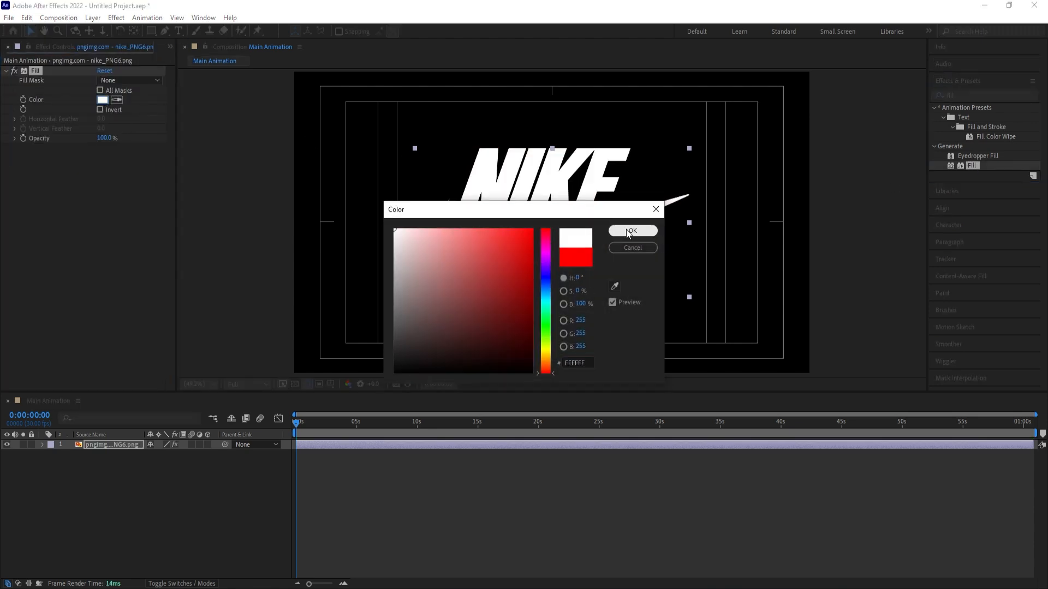
key(Return)
Set the Nike logo layer's Scale to 70%.
key(s)
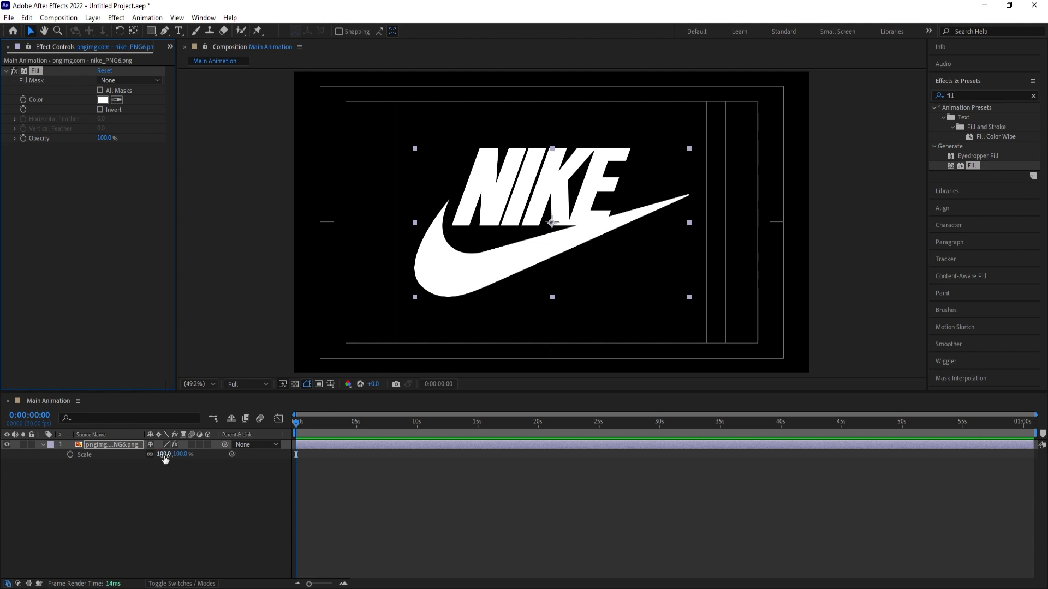
click(164, 455)
text(70)
key(Return)
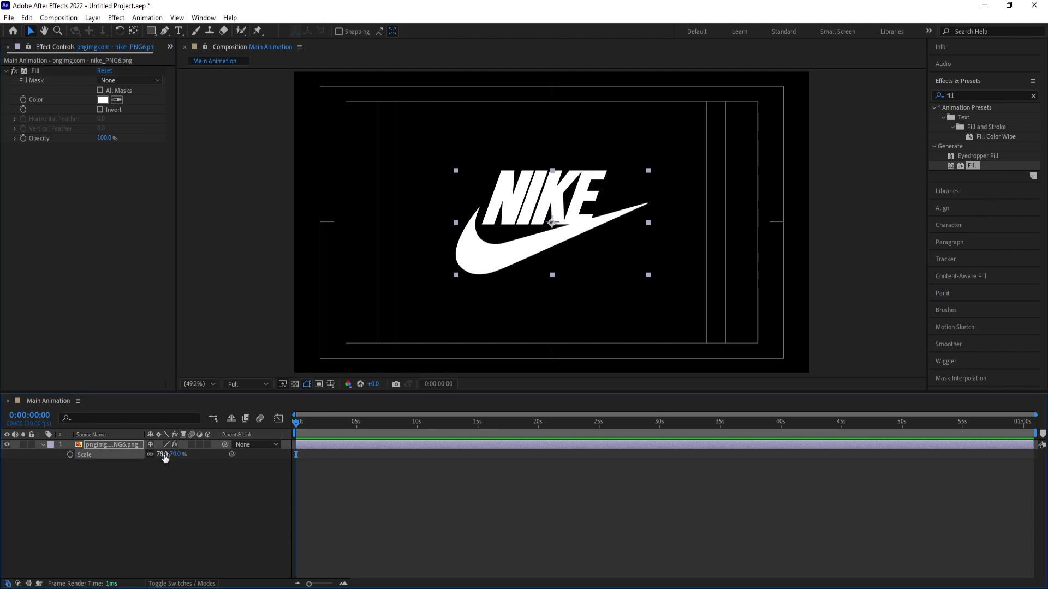
click(169, 504)
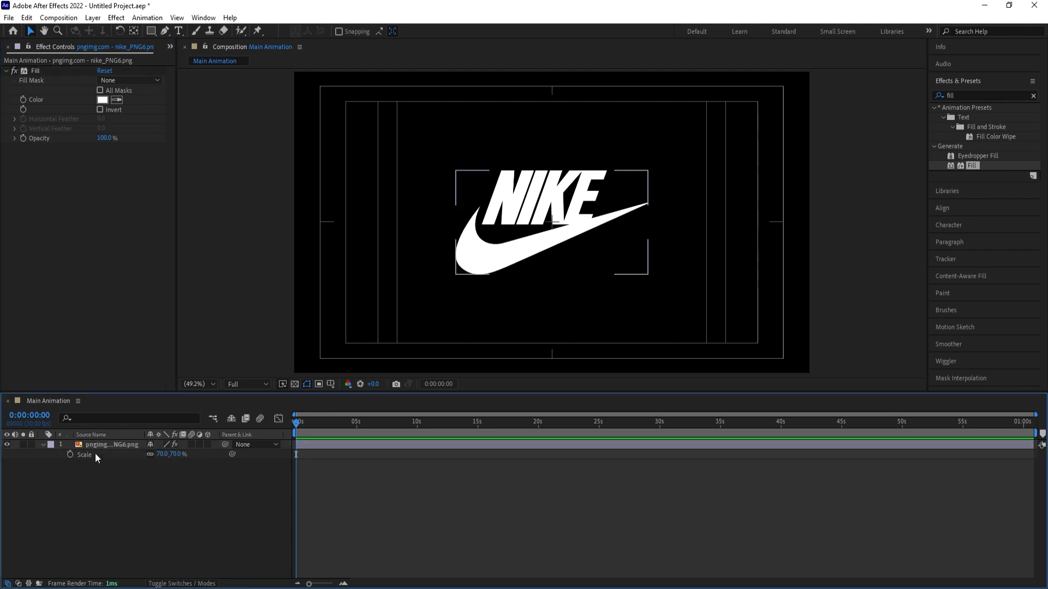
Pre-compose the logo layer as "01 Nike", moving all attributes into the new composition.
click(94, 445)
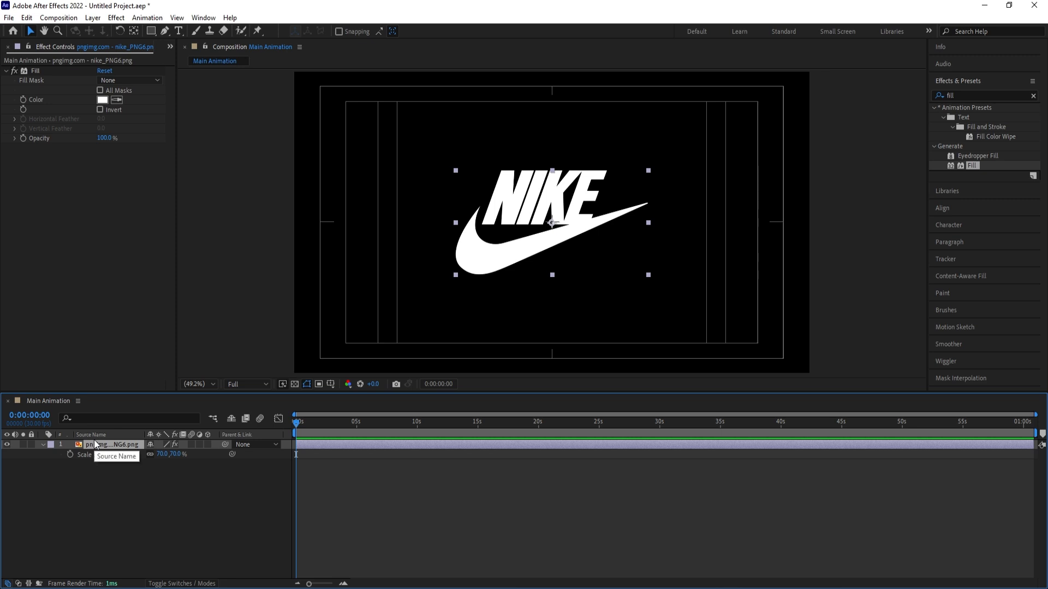
key(ctrl+shift+c)
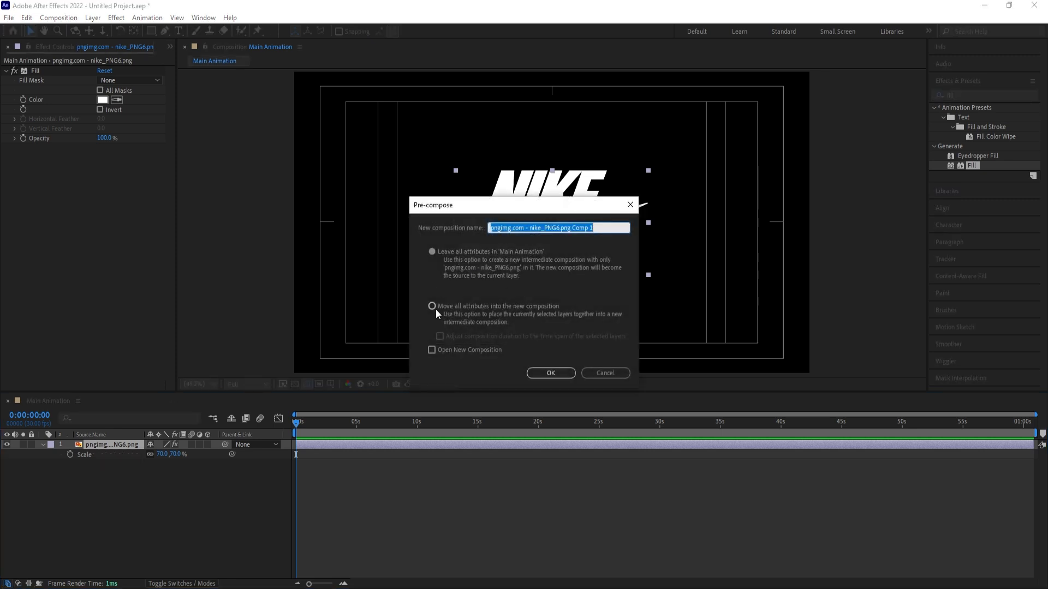
click(431, 306)
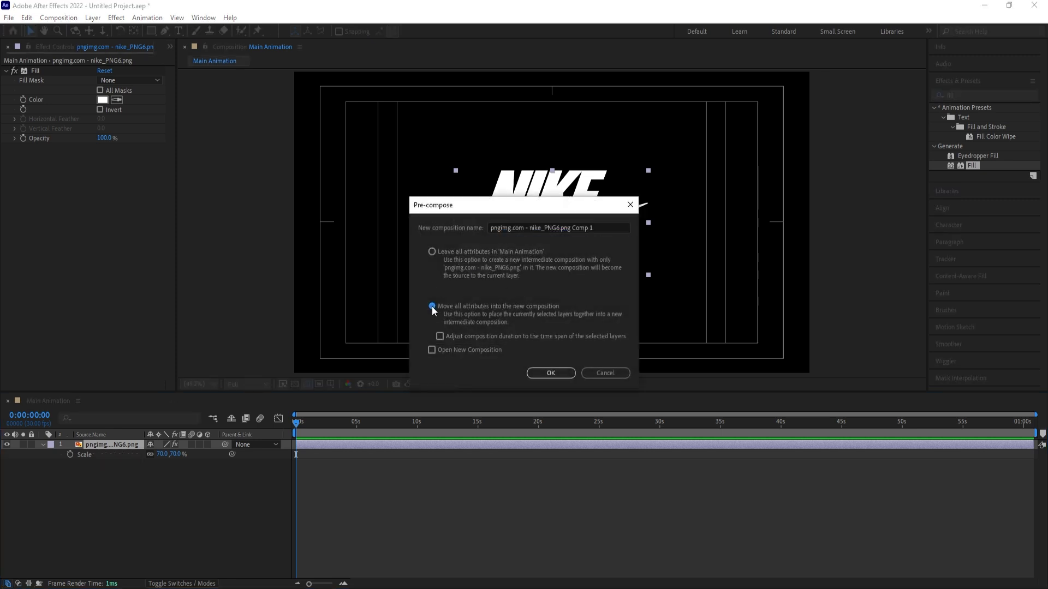
click(580, 227)
text(0)
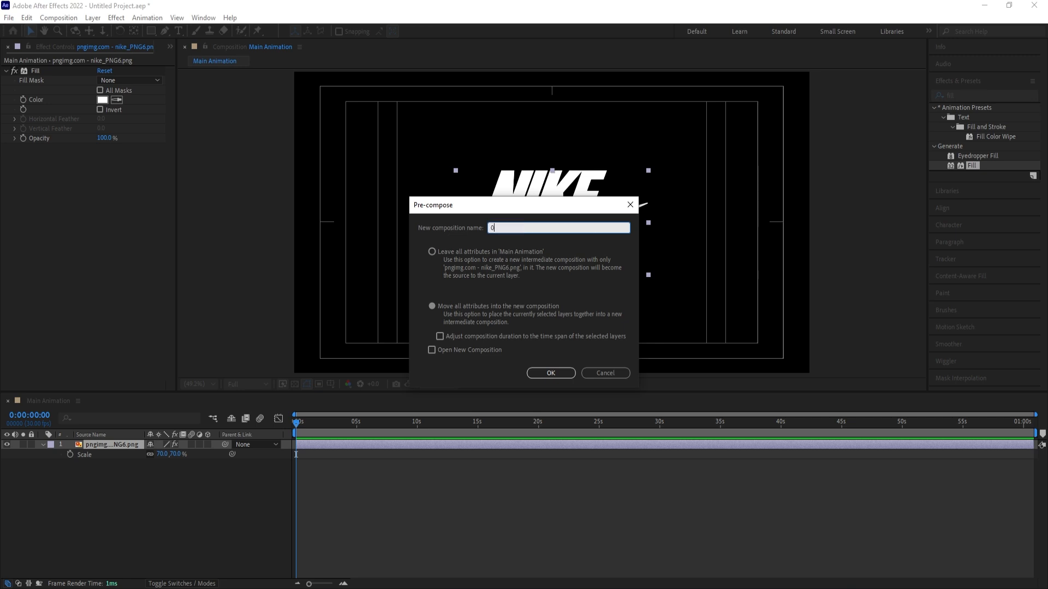
text(1 Nike)
key(Return)
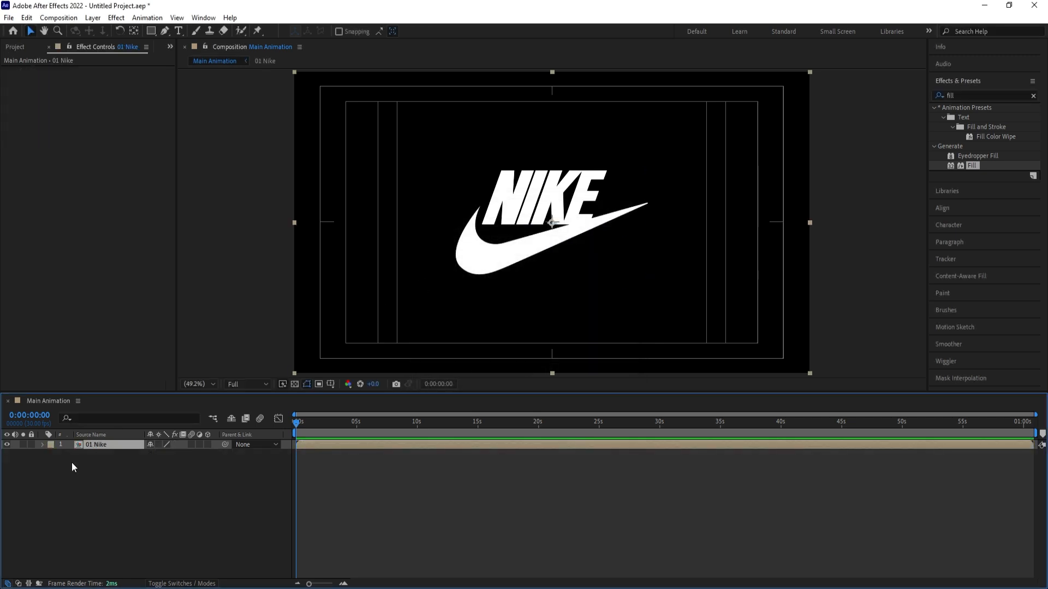
Open the 01 Nike composition and move the logo horizontally to an X position of 695.
double_click(90, 446)
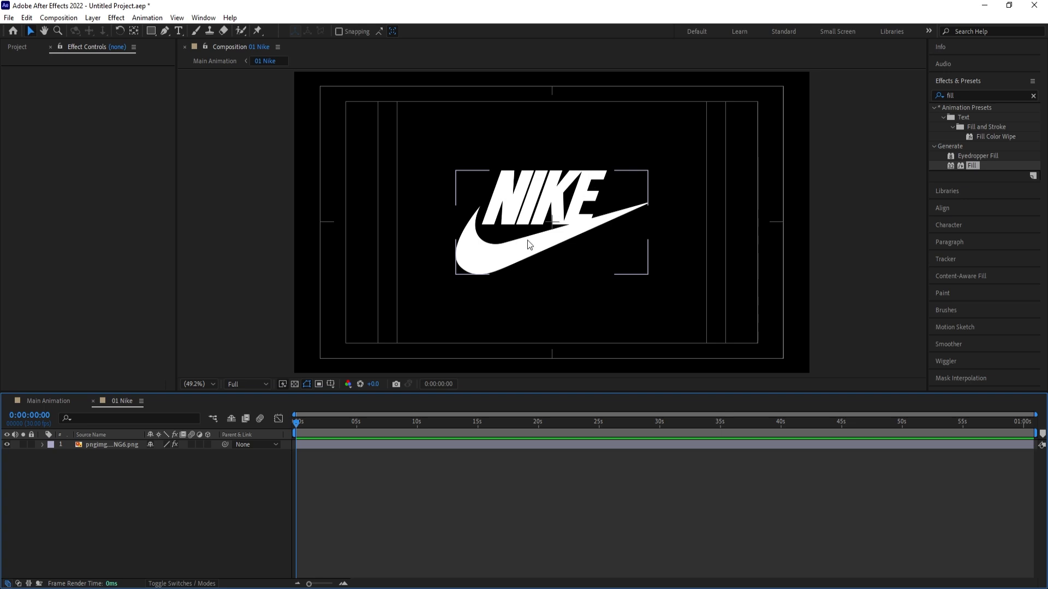
click(98, 446)
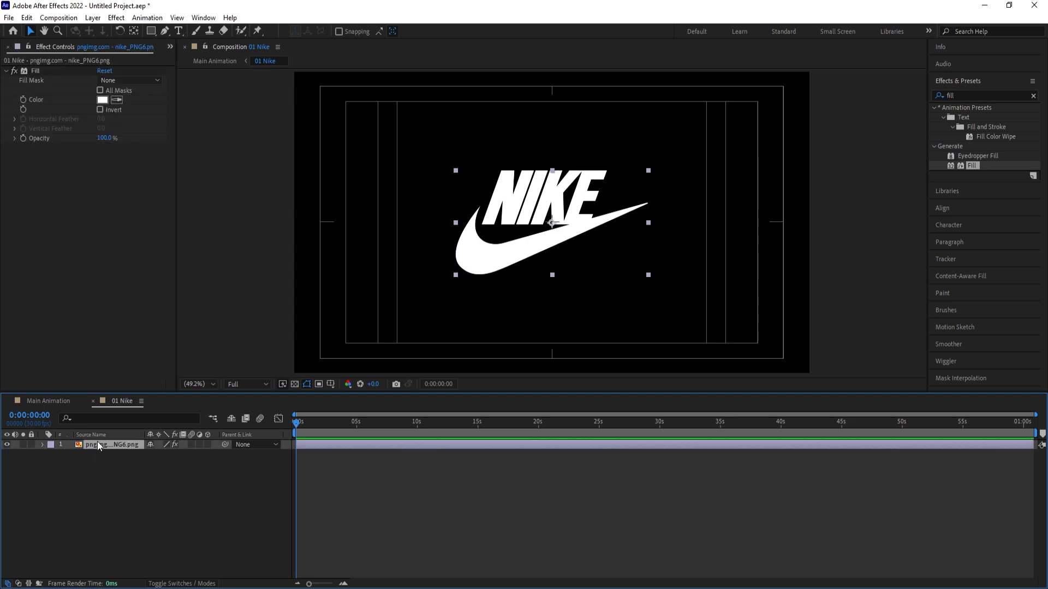
key(p)
drag(159, 456, 111, 488)
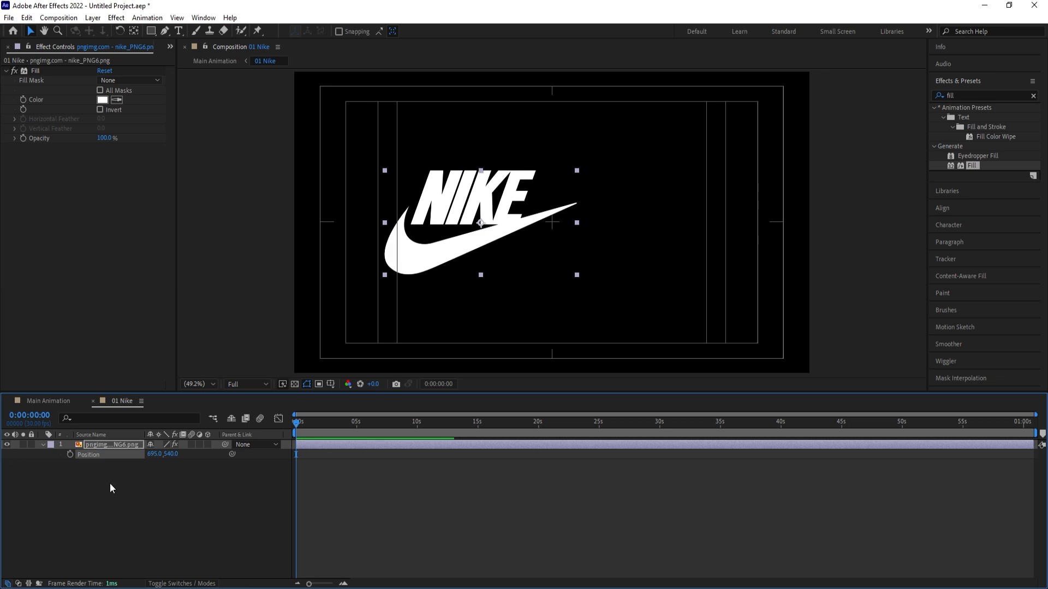
Create starting keyframes for the logo's Position and Scale at 0 seconds.
key(s)
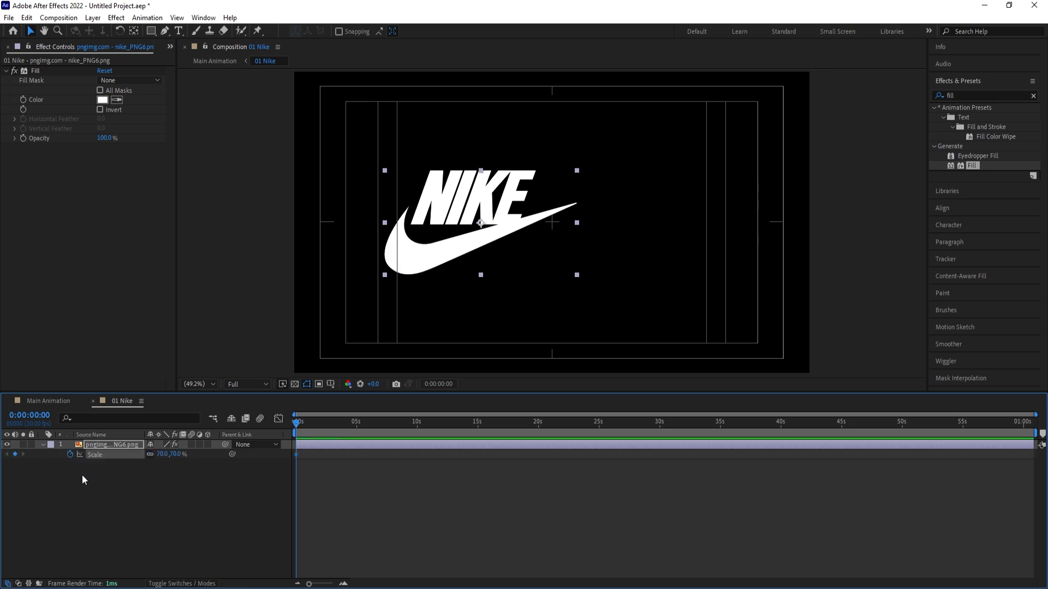
key(p)
click(70, 455)
key(alt+shift+s)
Keyframe the logo's X position to 960 at the 1-second mark.
key(equal)
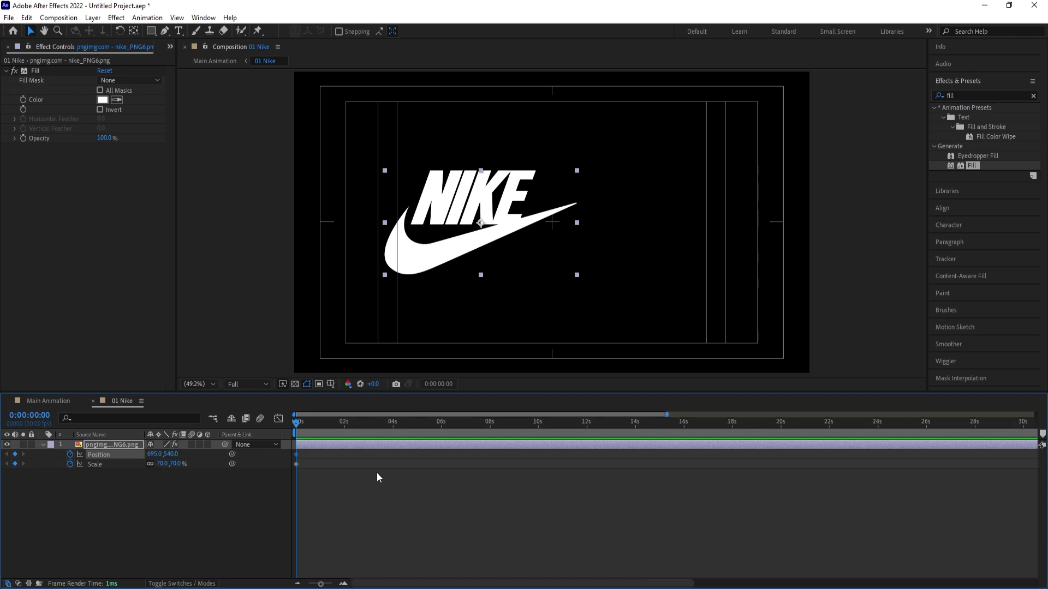
key(equal)
key(equal)
drag(359, 425, 393, 433)
click(115, 502)
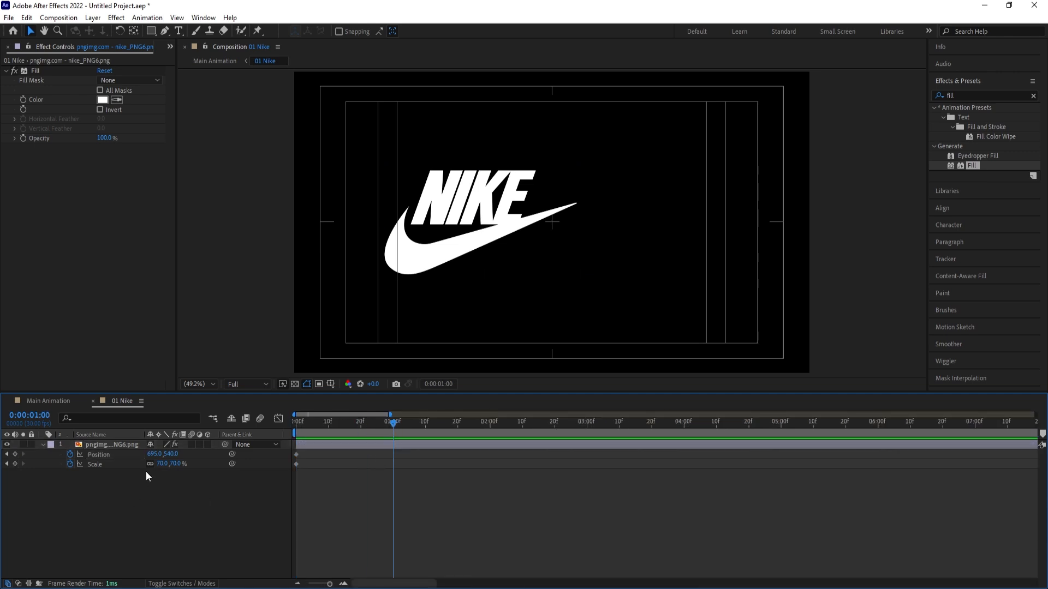
click(106, 446)
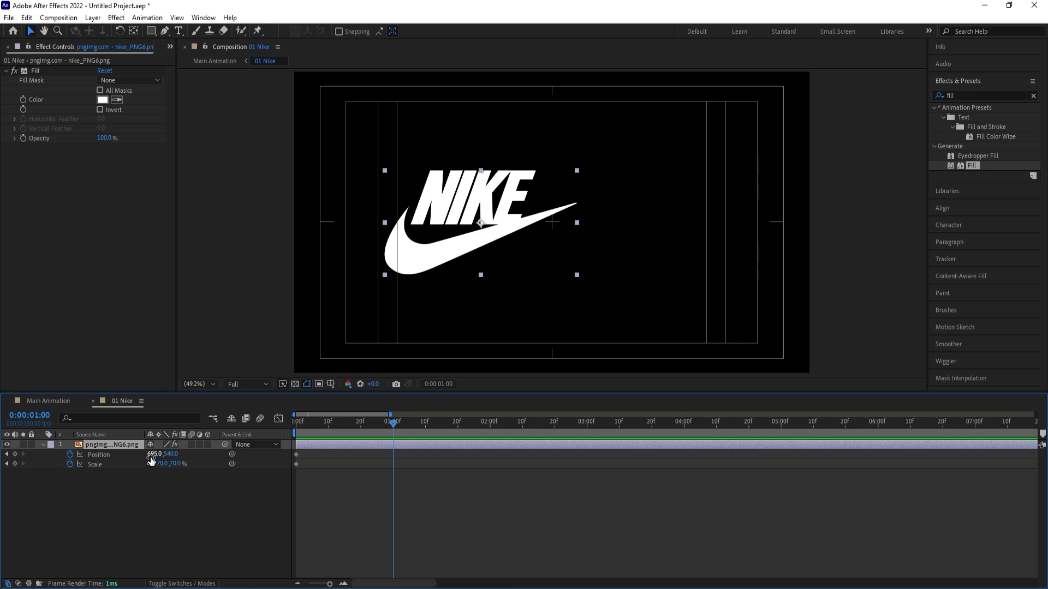
click(151, 455)
text(960)
key(Return)
click(95, 504)
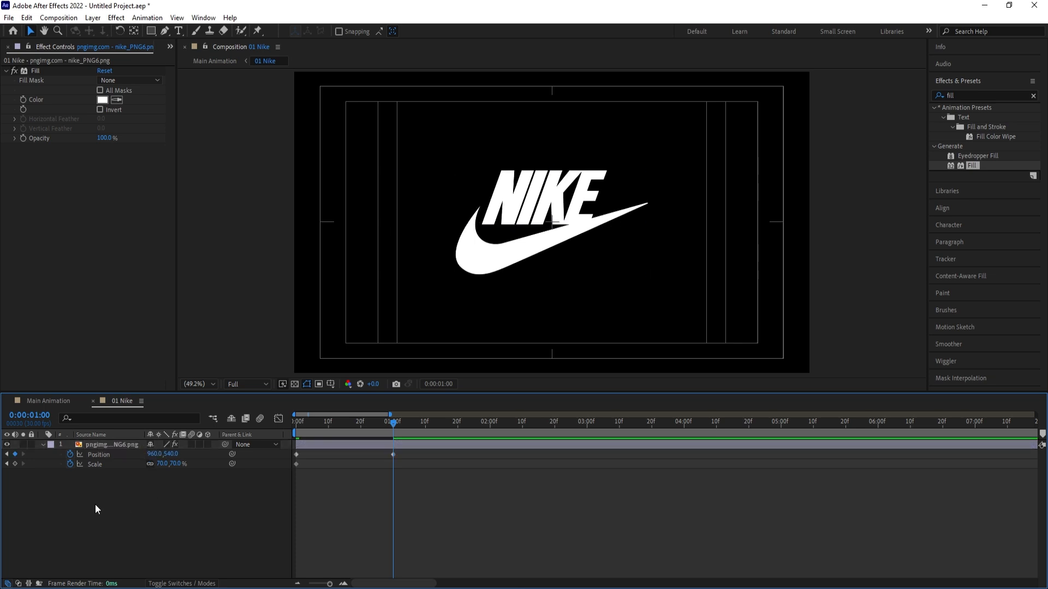
Add a Scale keyframe at 1 second keeping 70%, and set the Scale at the first frame to 0%.
click(15, 464)
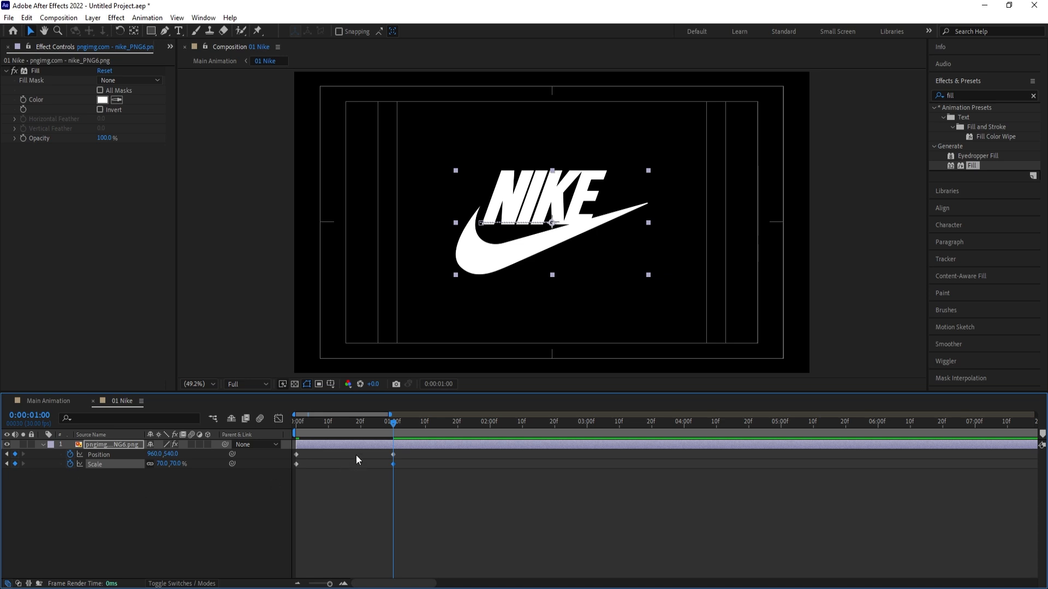
click(352, 421)
key(Home)
click(162, 465)
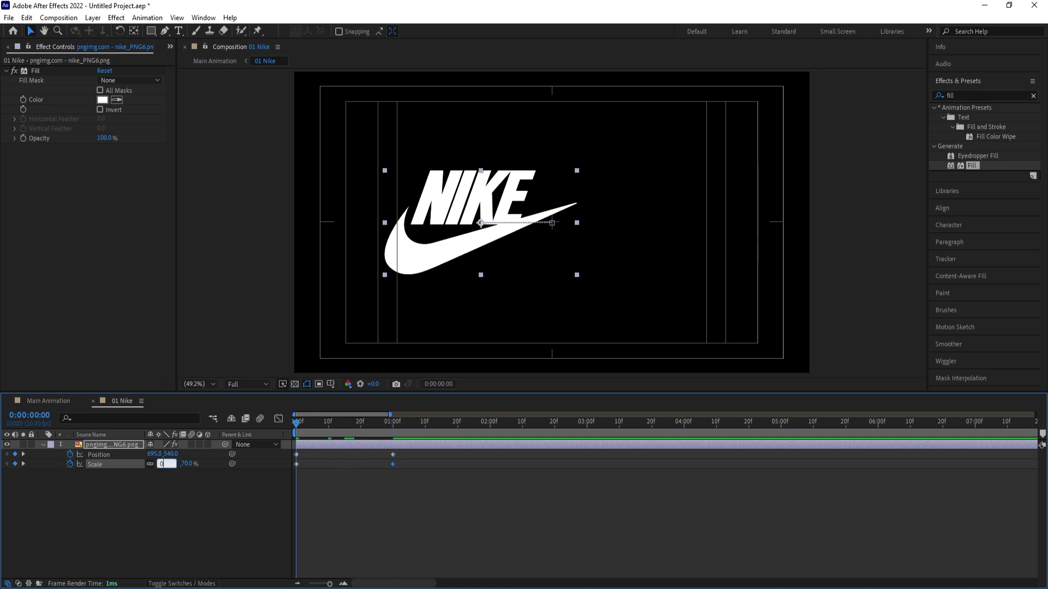
text(0)
key(Return)
At 2 seconds, keyframe the logo's X position to 1215 and its Scale to 0%.
drag(486, 423, 490, 423)
drag(165, 460, 282, 437)
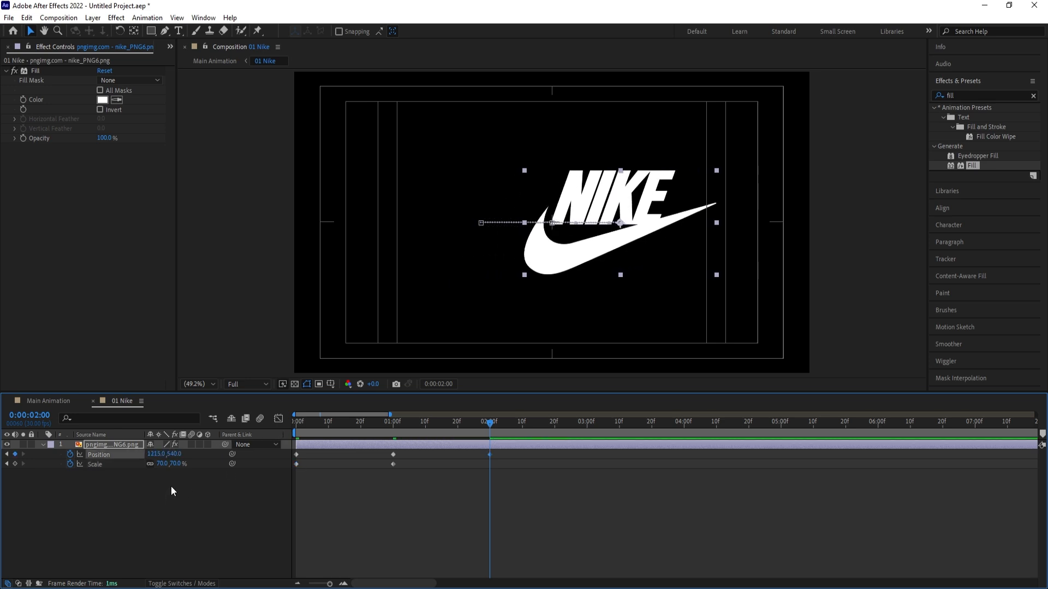
click(162, 464)
text(0)
key(Return)
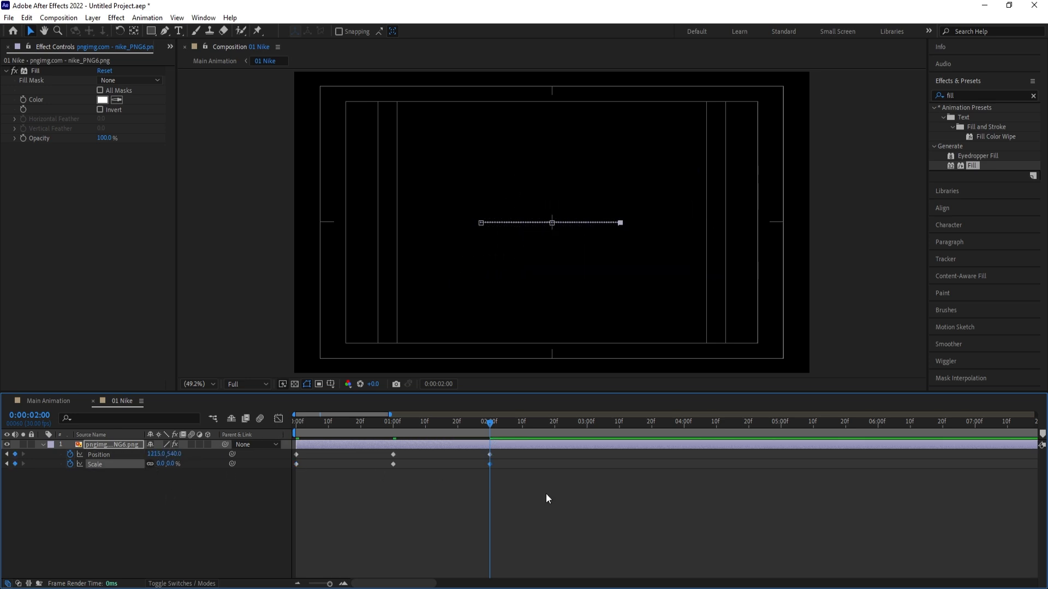
Play the logo animation from the first frame to check its motion.
key(Home)
key(space)
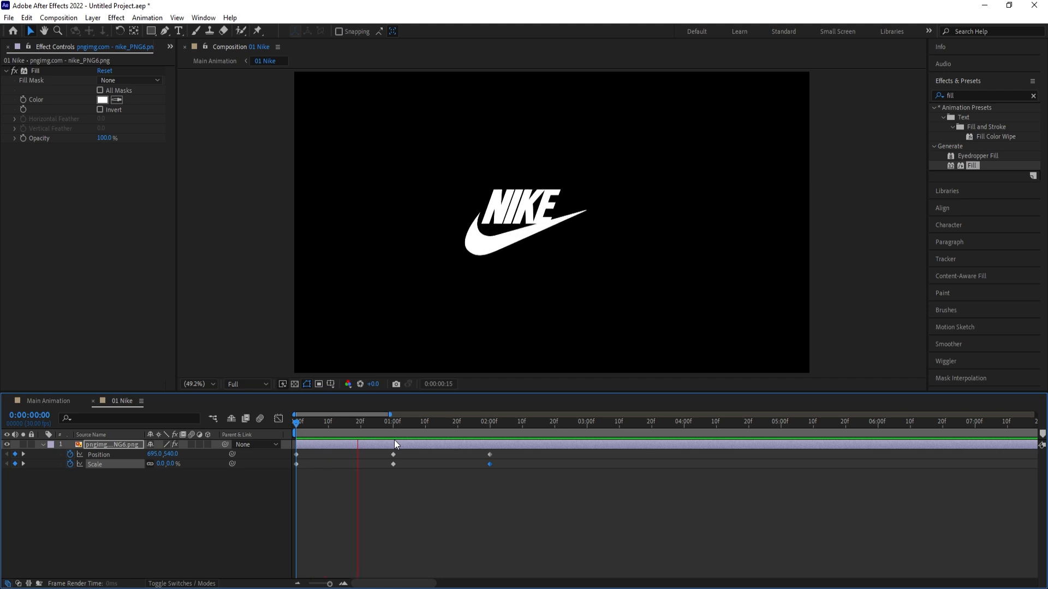
key(space)
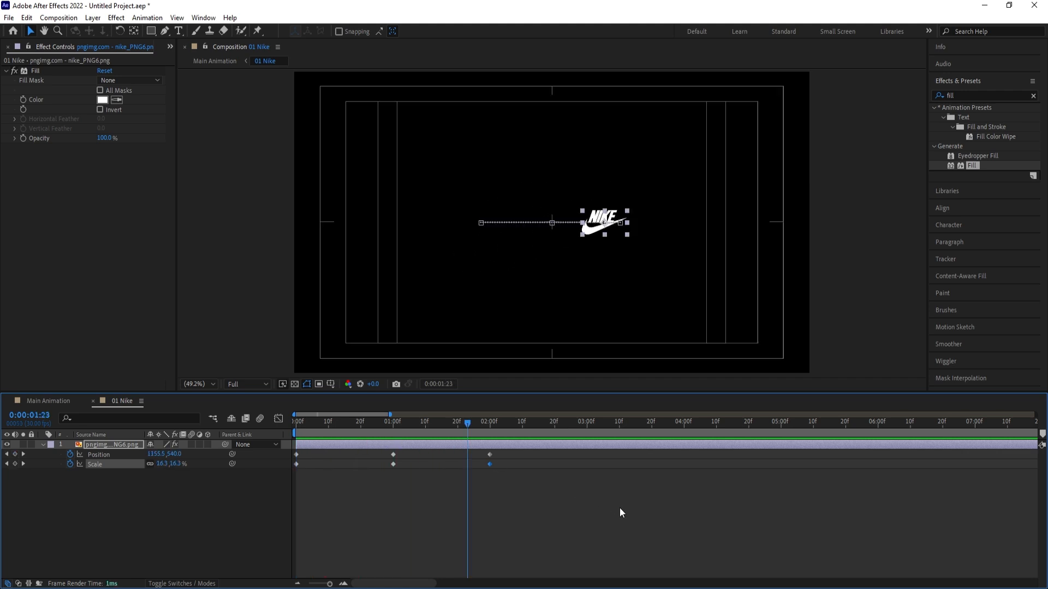
Apply Easy Ease to all Position and Scale keyframes and show their speed curves in the Graph Editor.
drag(610, 505, 276, 440)
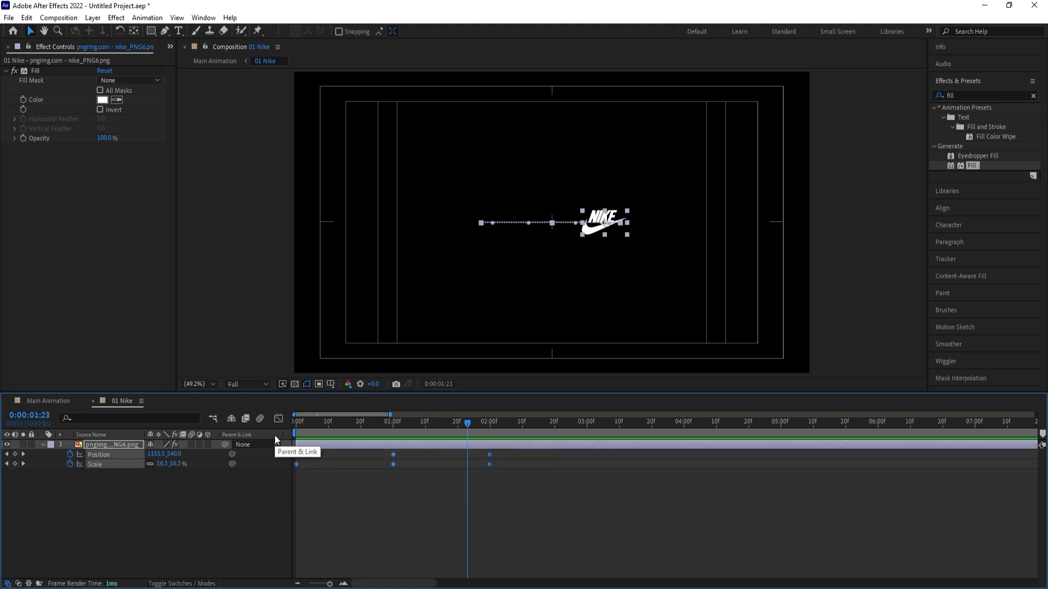
key(F9)
click(278, 418)
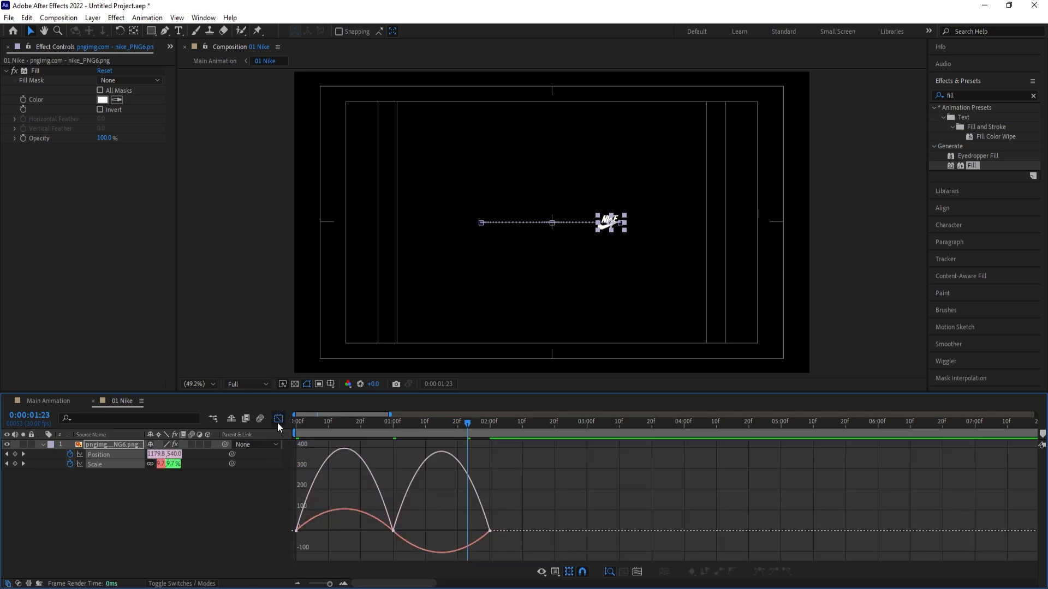
Try very steep speed curves that peak just after the first keyframes and just before the last ones.
drag(355, 490, 342, 533)
key(F9)
drag(409, 544, 453, 545)
drag(351, 488, 305, 529)
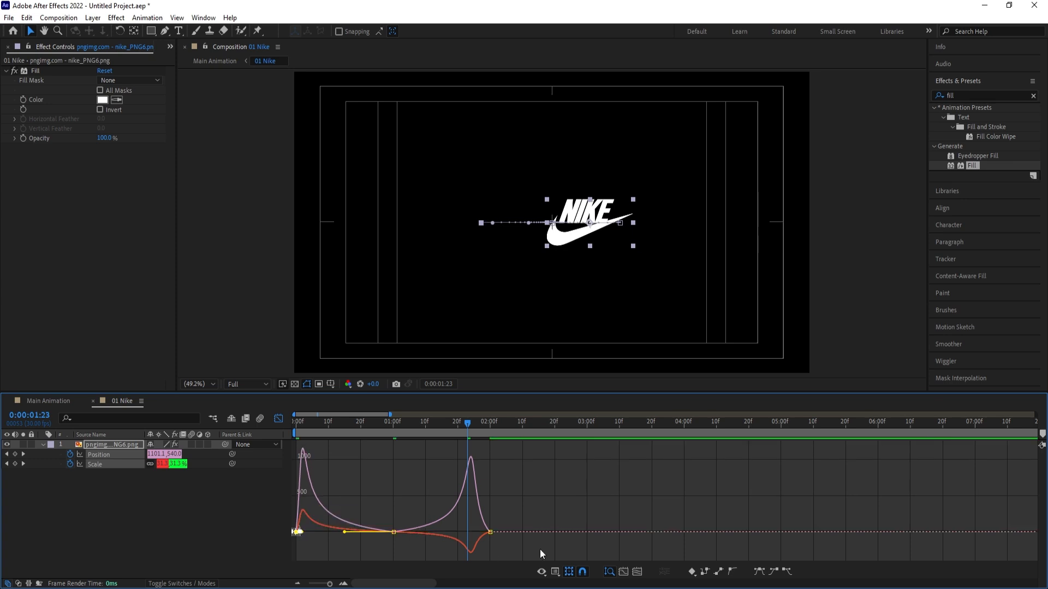
drag(518, 494, 484, 532)
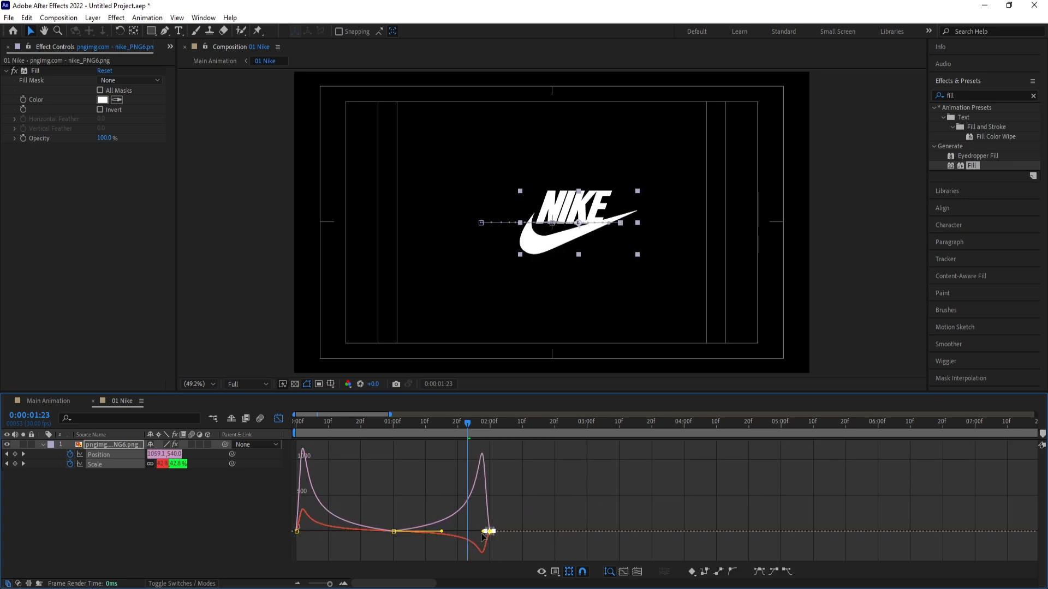
Play the steeply eased animation from the start, in the Graph Editor and again in the layer bar view.
drag(320, 427, 233, 421)
key(space)
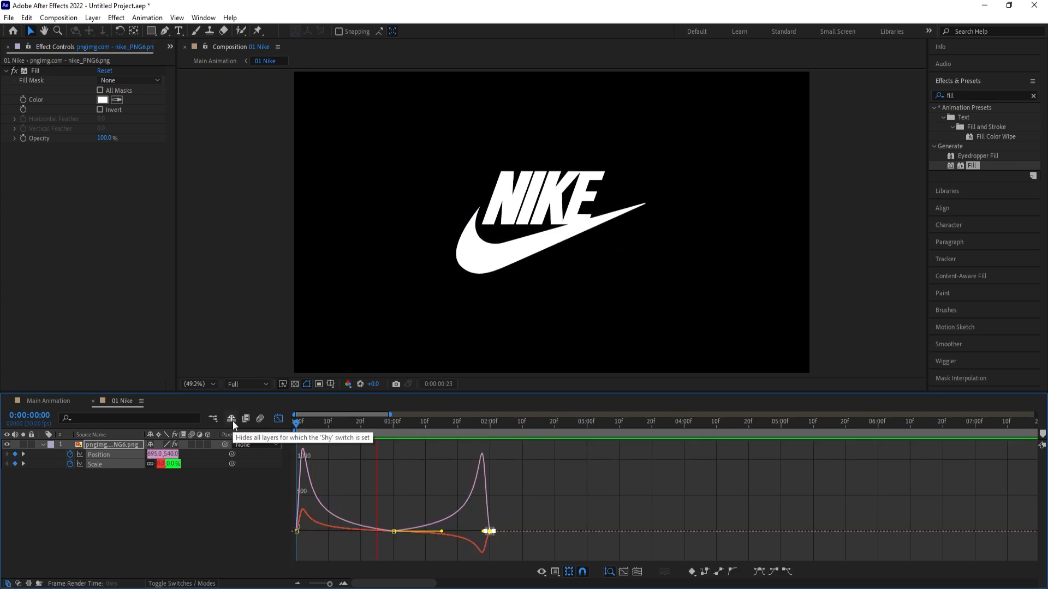
key(space)
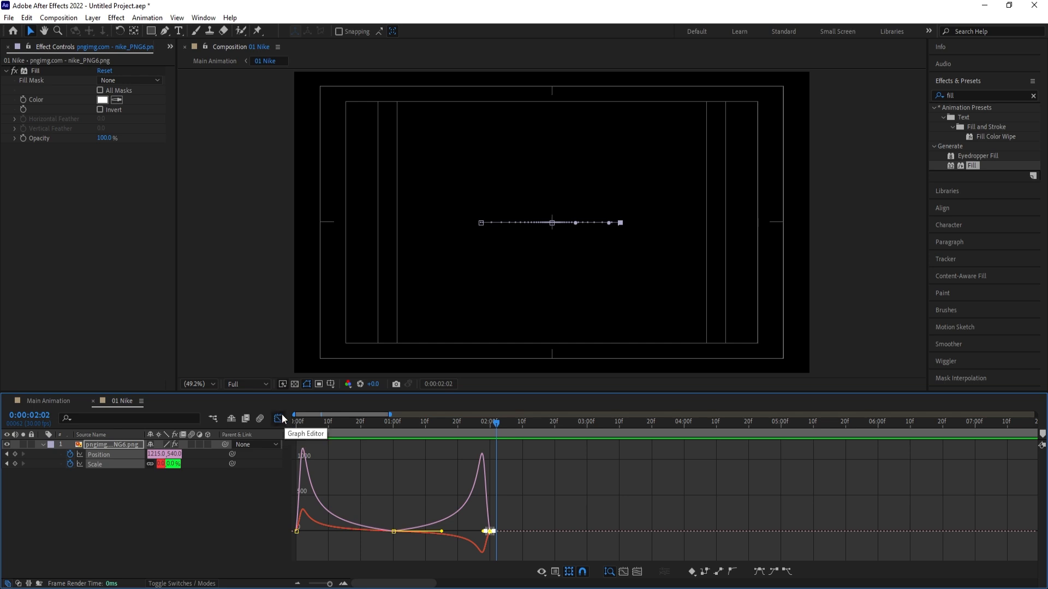
click(280, 419)
key(Home)
key(space)
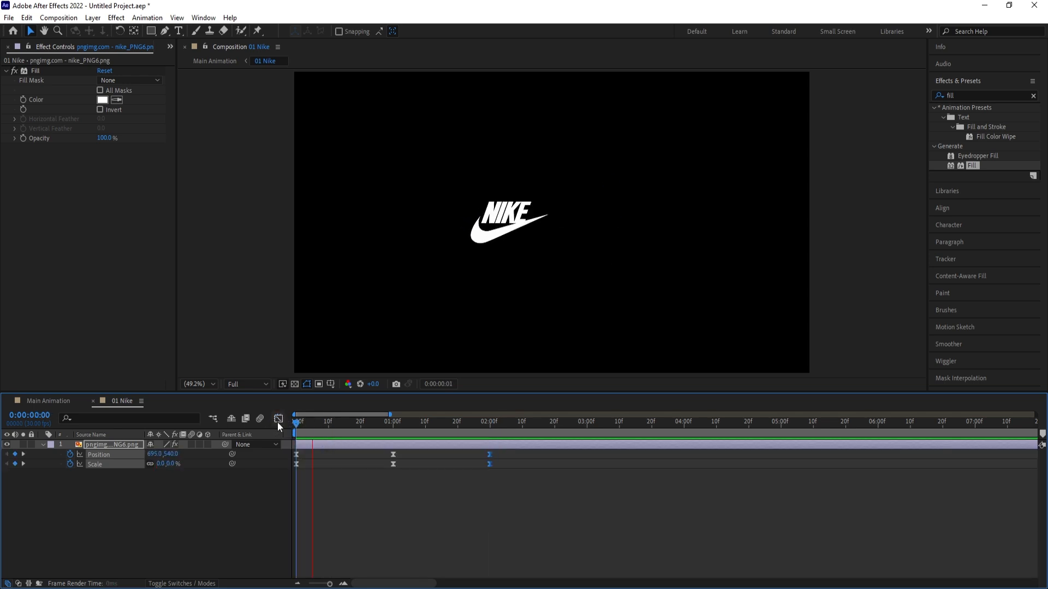
key(space)
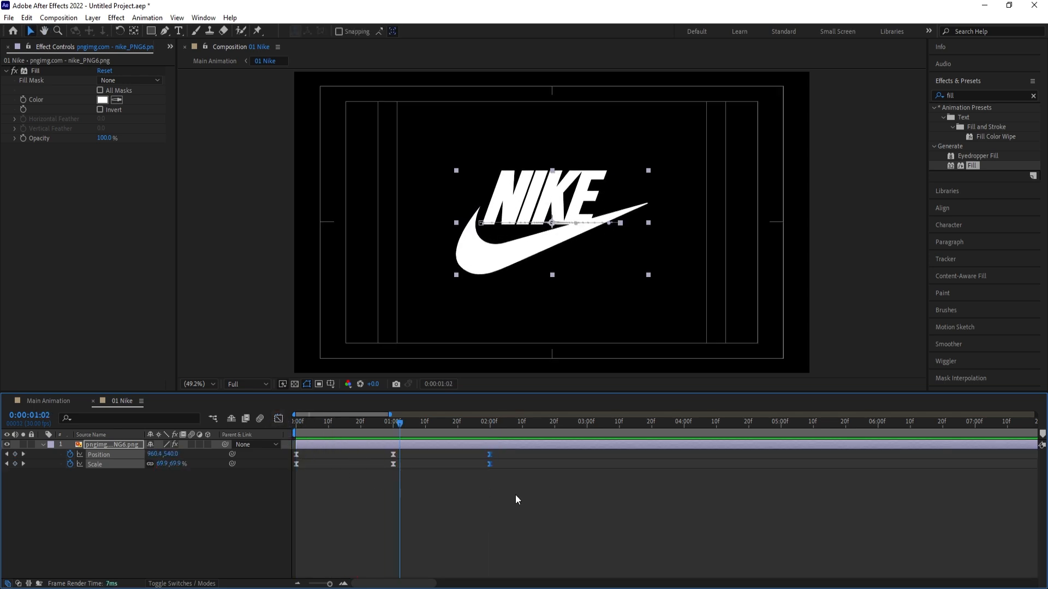
Reset all Position and Scale keyframes to default Easy Ease and preview their speed curves from the start.
drag(515, 494, 294, 444)
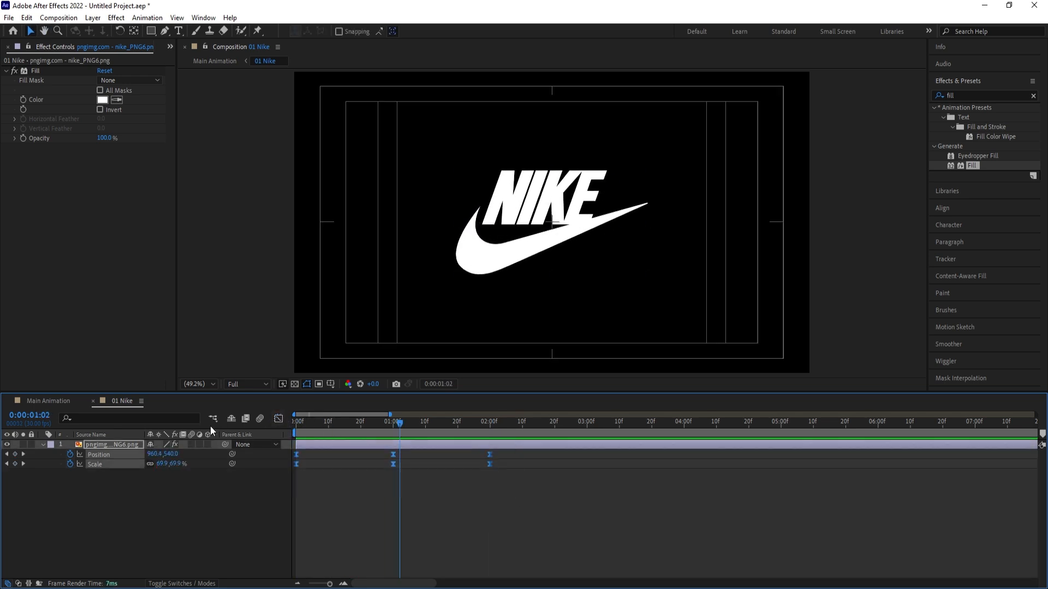
click(278, 419)
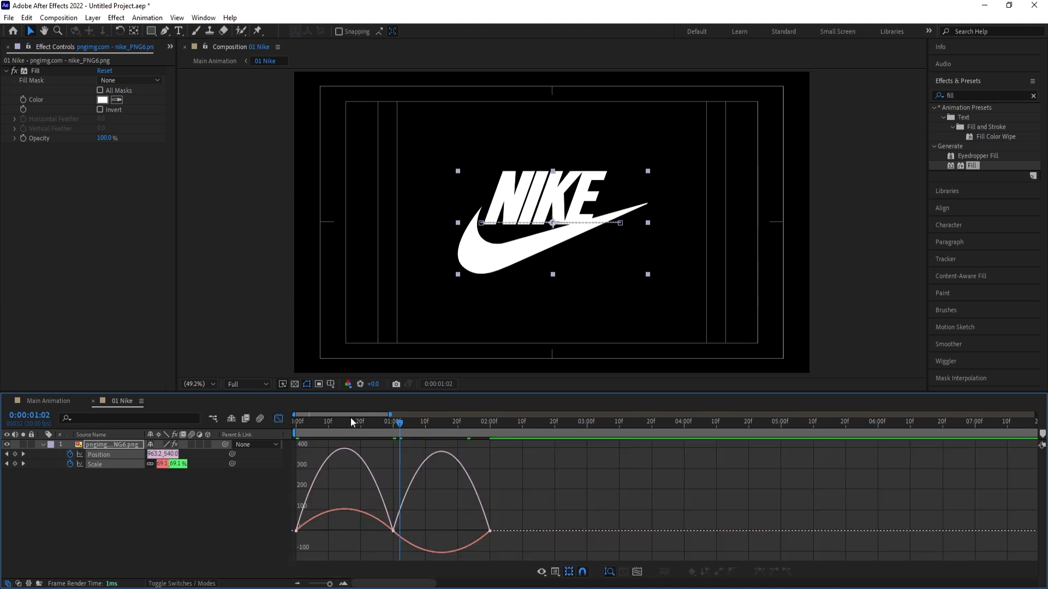
key(space)
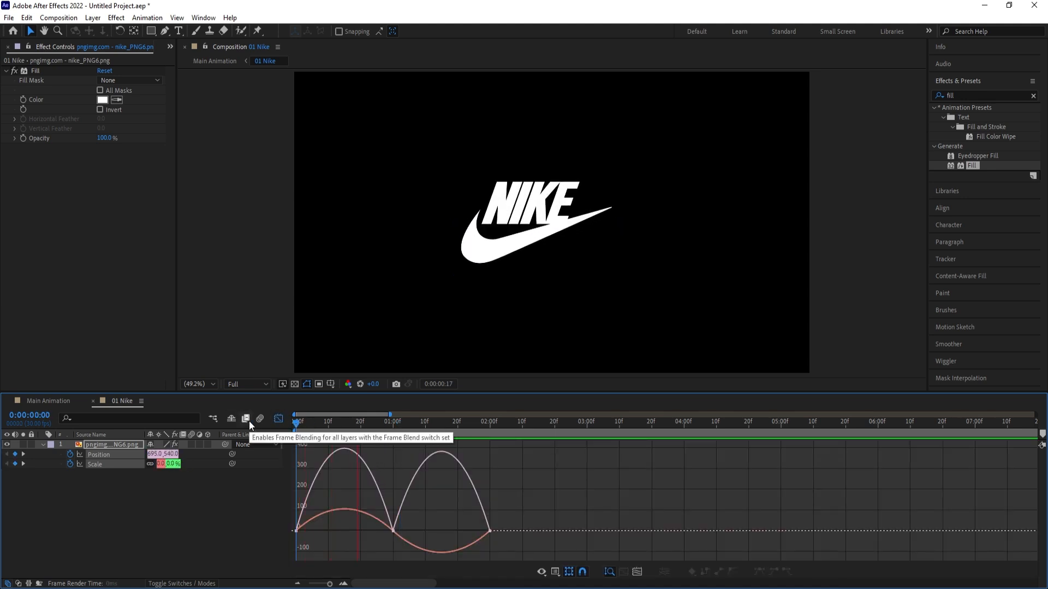
key(space)
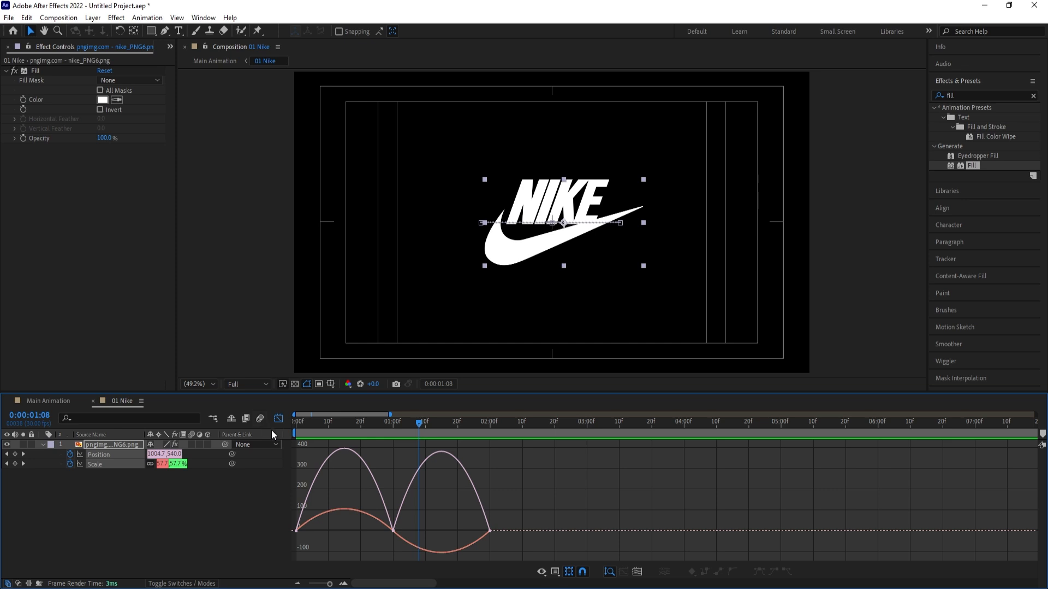
Reshape the speed curves so they peak moderately early before the middle keyframes and late after them, then preview the motion.
drag(409, 550, 426, 538)
drag(348, 421, 260, 421)
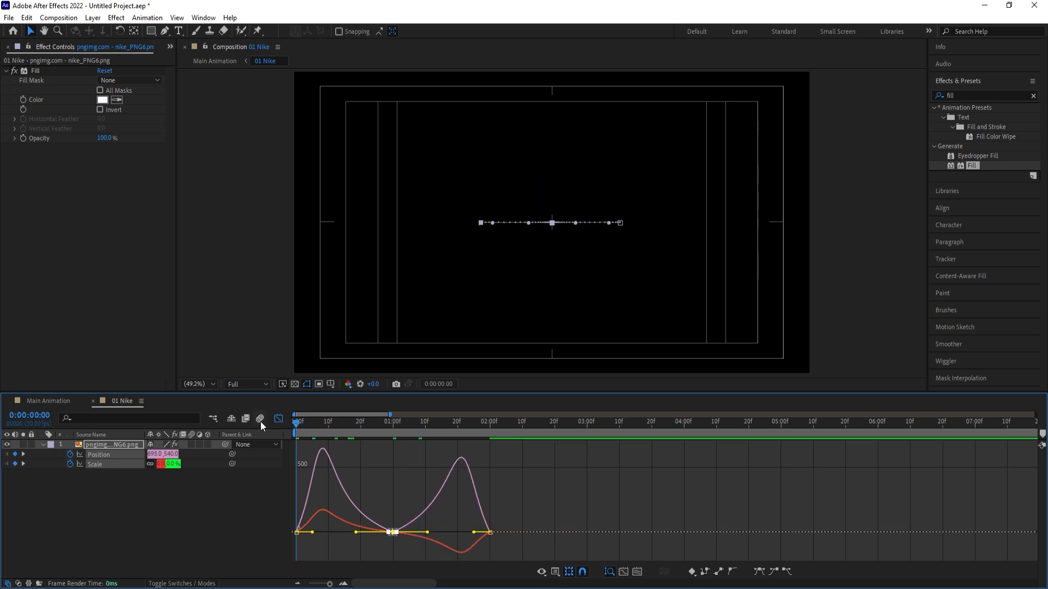
key(space)
click(279, 418)
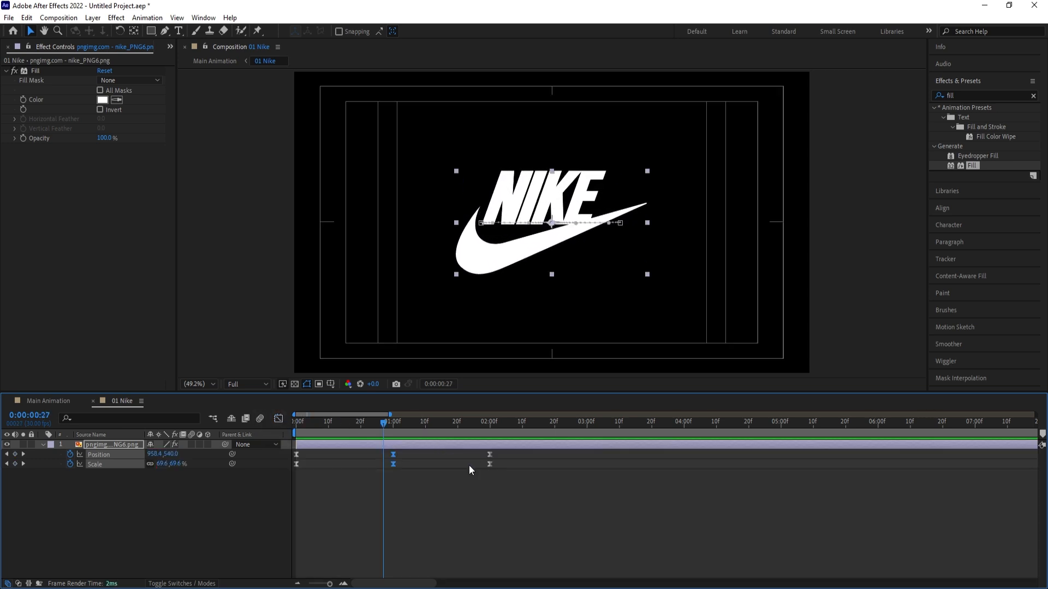
Compress all the logo's keyframes proportionally so the middle pair lands at frame 20 and the last at 1:10, then preview.
drag(501, 495, 241, 442)
drag(489, 455, 291, 430)
key(space)
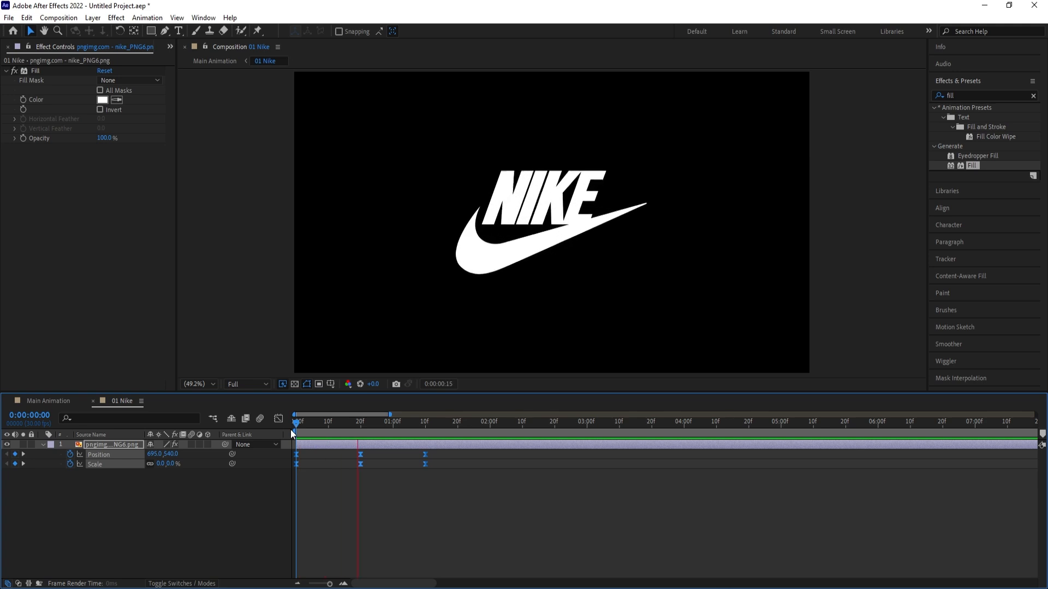
key(space)
Shift all the logo's keyframes together to start at the 1-second mark and play from the beginning.
drag(465, 508, 393, 457)
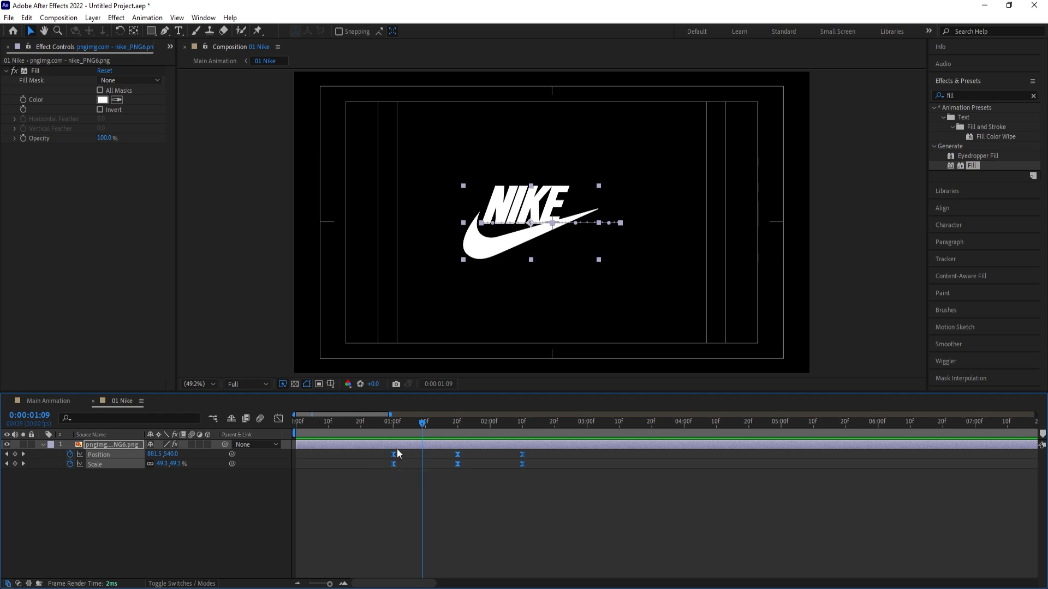
drag(422, 422, 240, 419)
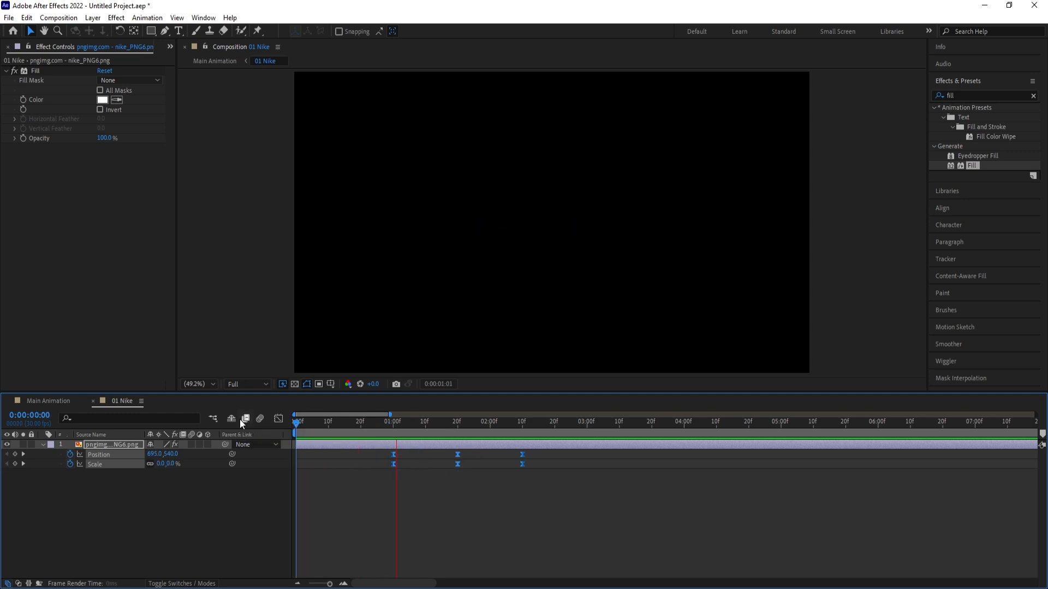
key(space)
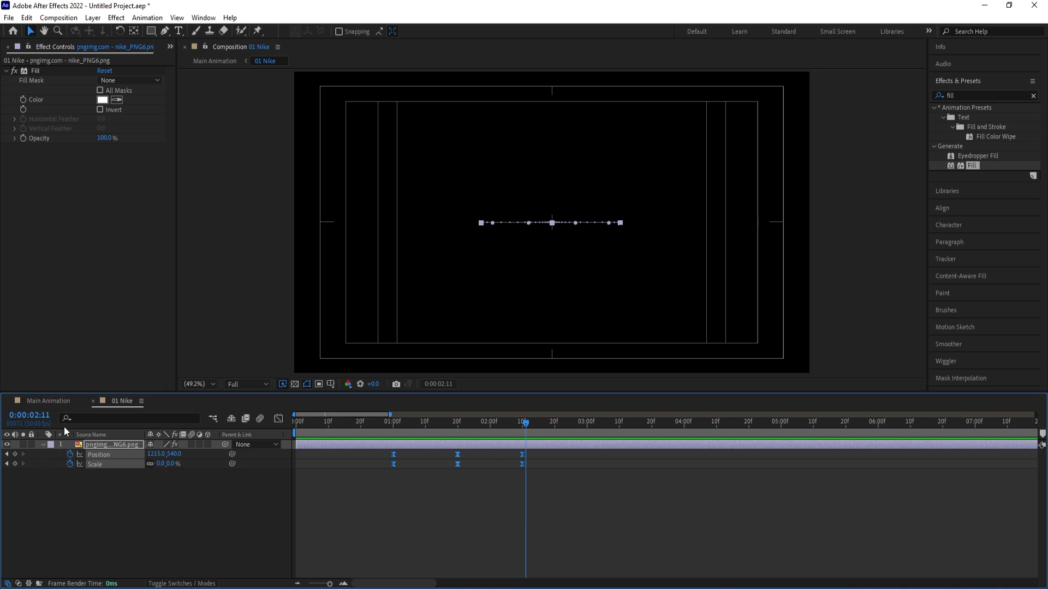
Add a full-frame black solid to the Main Animation composition.
click(50, 402)
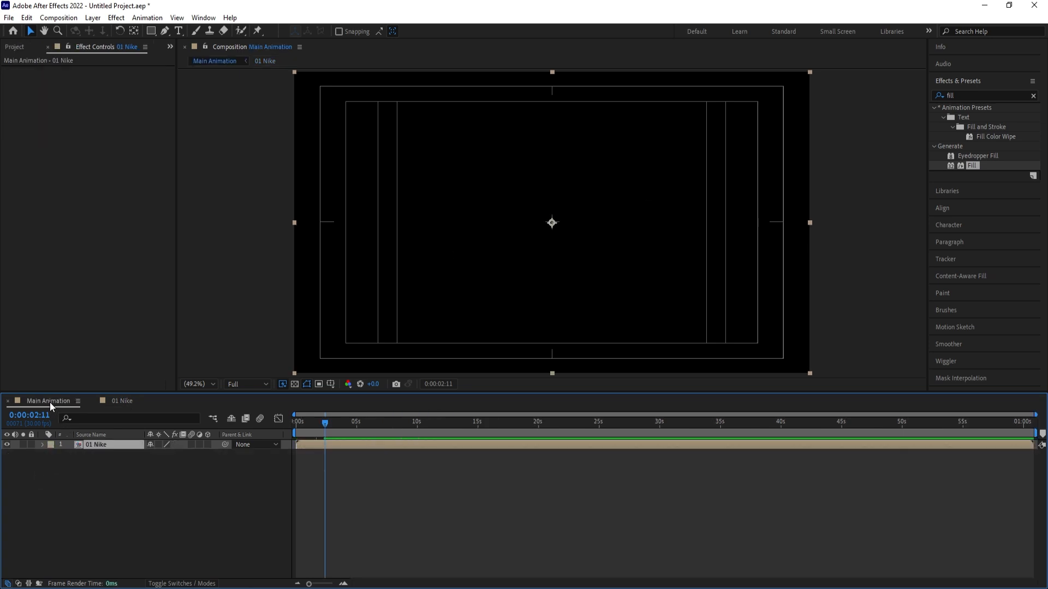
click(120, 510)
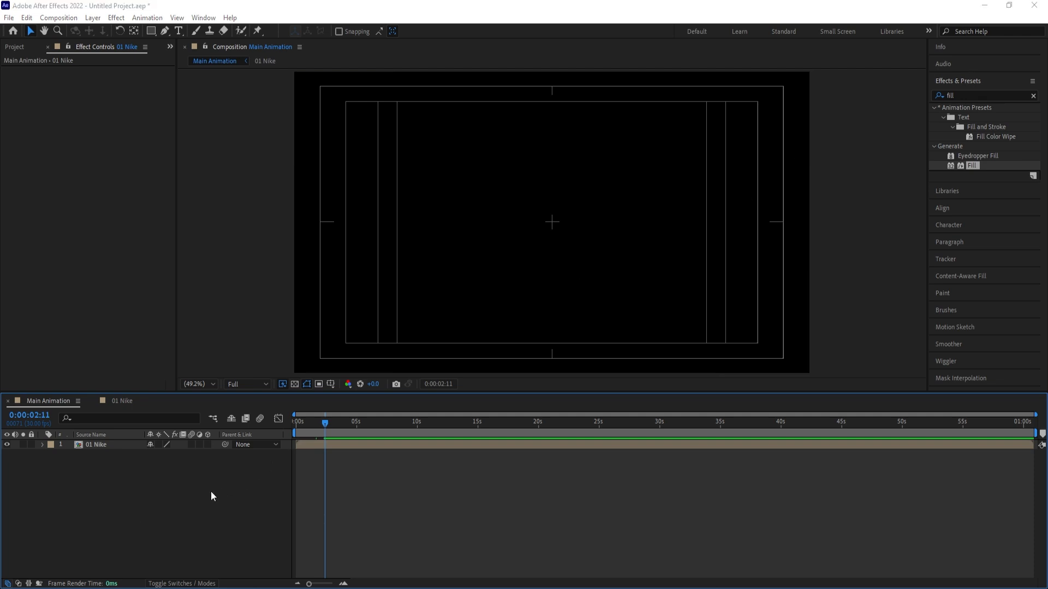
key(ctrl+y)
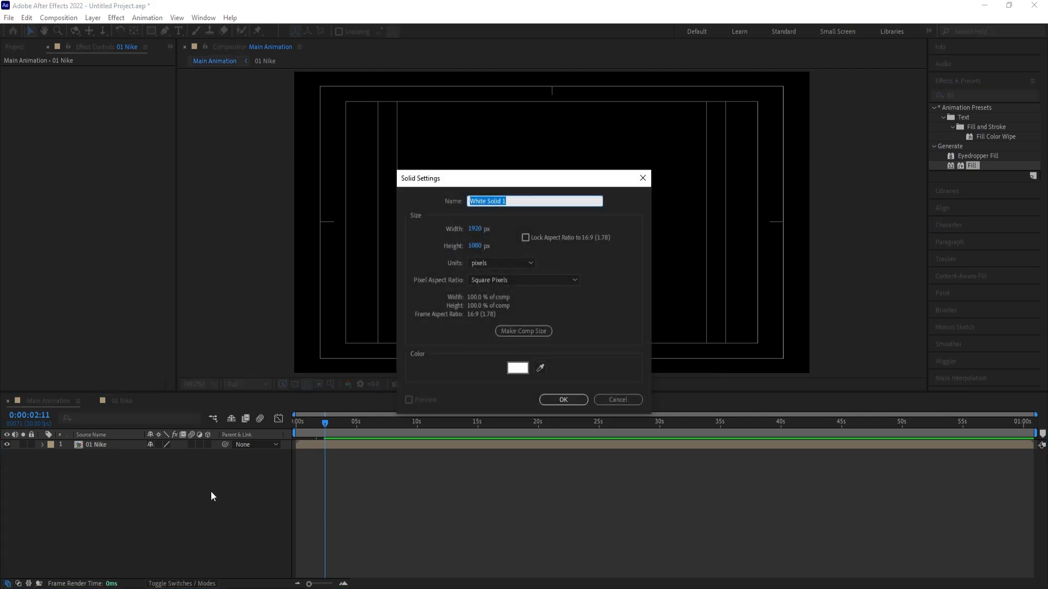
click(518, 368)
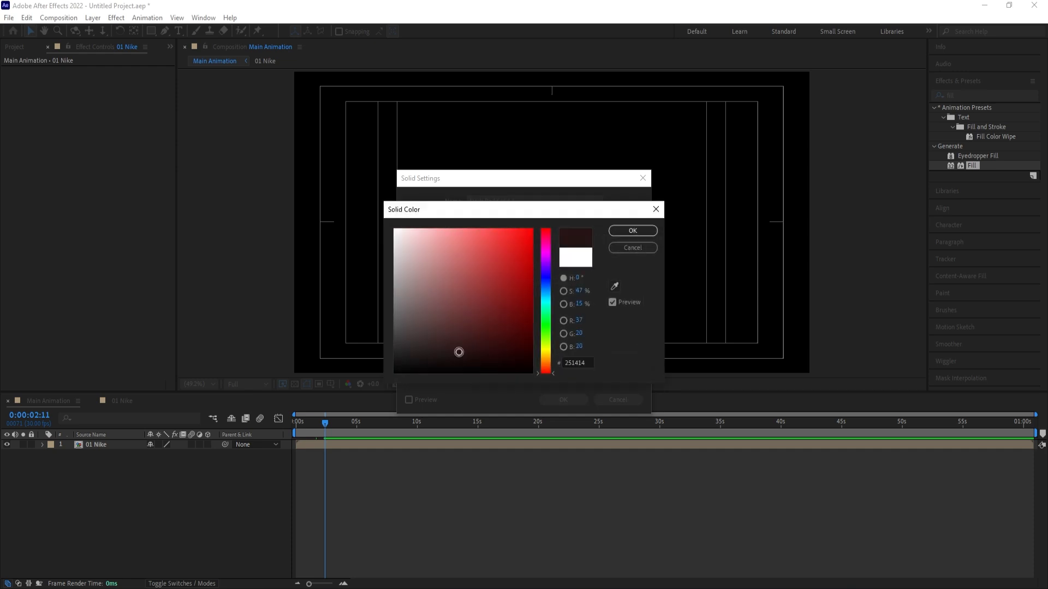
click(458, 352)
key(Return)
key(Return)
Pre-compose the black solid as "Map", moving all attributes into it, and open the new composition.
click(110, 444)
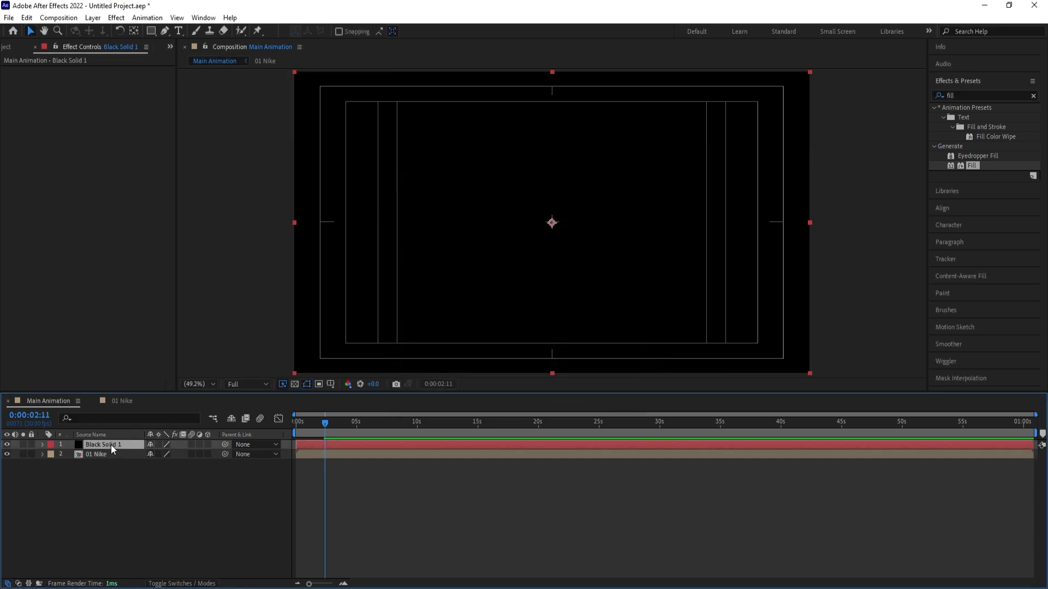
key(ctrl+shift+c)
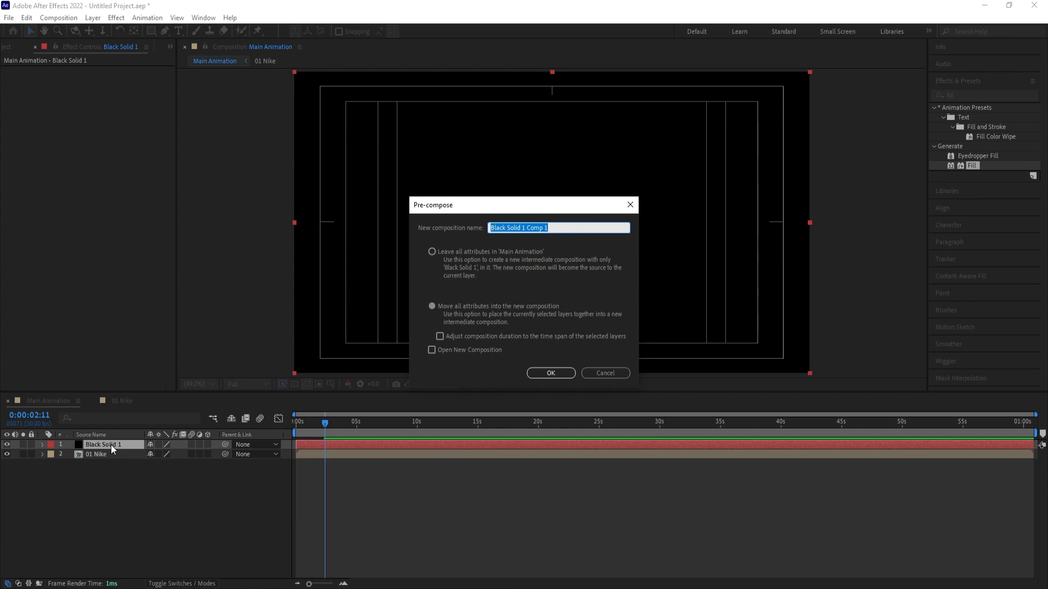
text(Map)
key(Return)
double_click(111, 445)
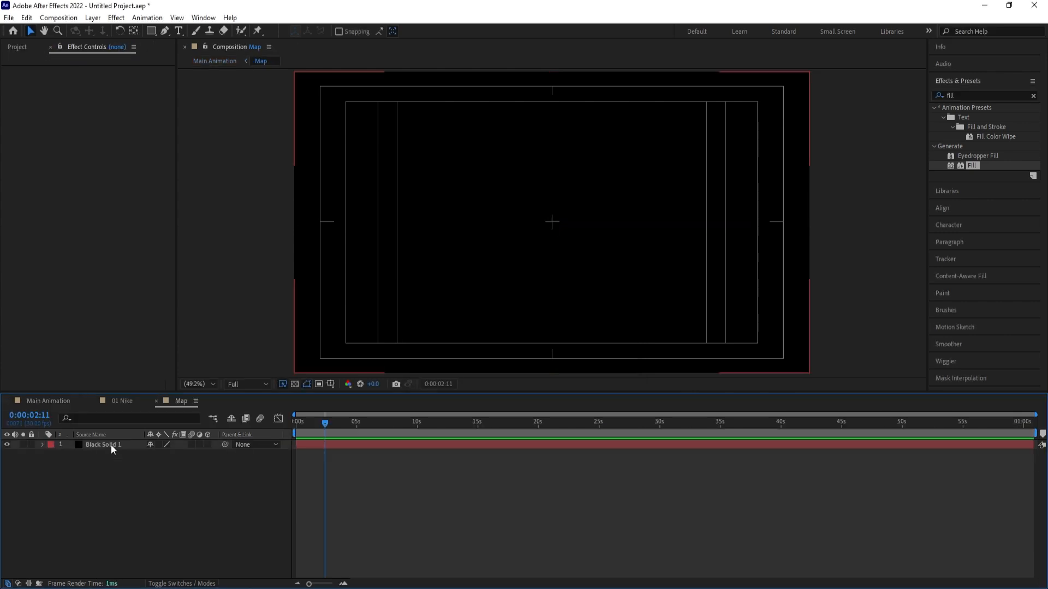
Draw a wide horizontal rectangle extending past both sides of the Map frame, with no stroke and an ffffff fill.
click(147, 33)
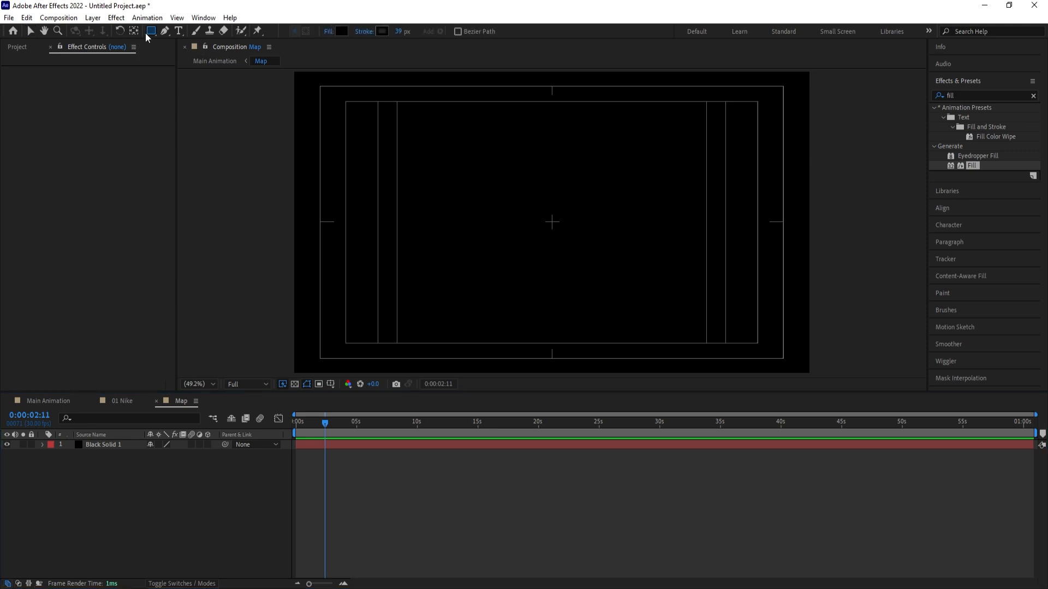
click(363, 32)
click(469, 268)
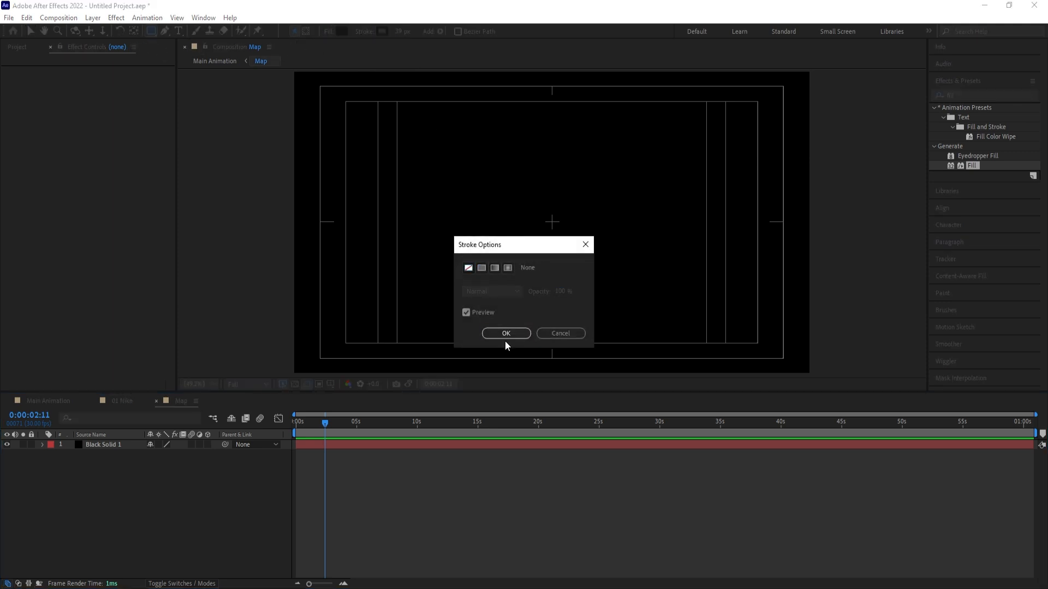
click(505, 333)
click(341, 31)
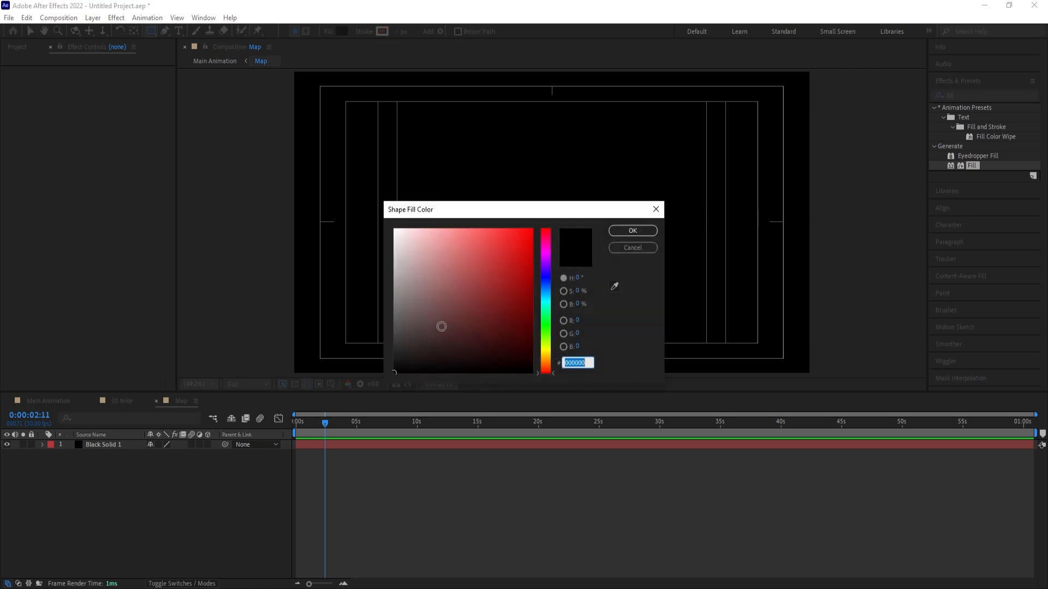
text(ffffff)
click(632, 231)
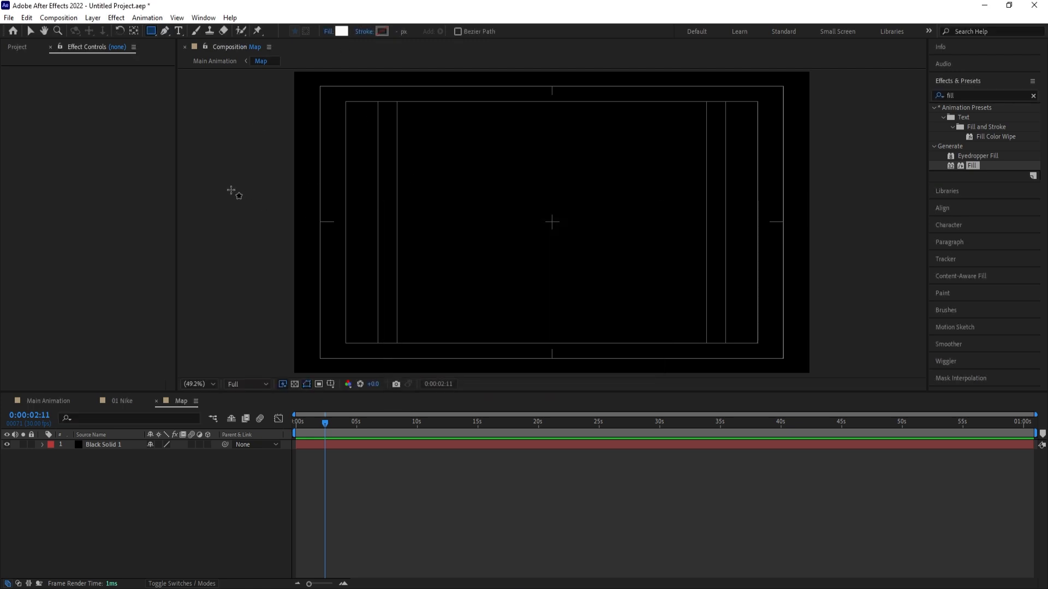
drag(211, 175, 896, 236)
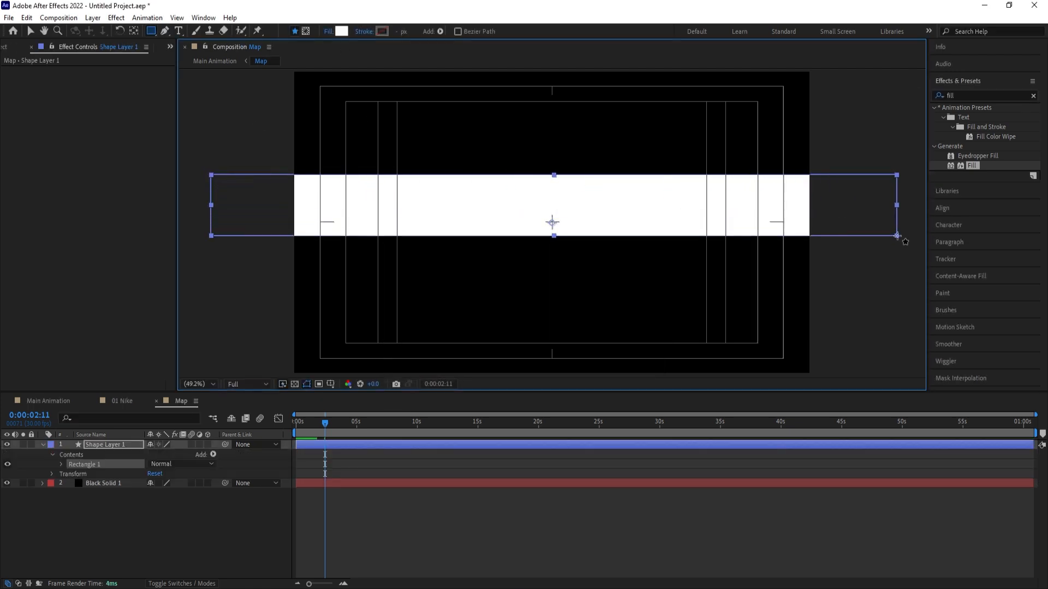
click(144, 549)
Center the white band's anchor point and align the shape layer horizontally and vertically to the composition's center.
click(100, 447)
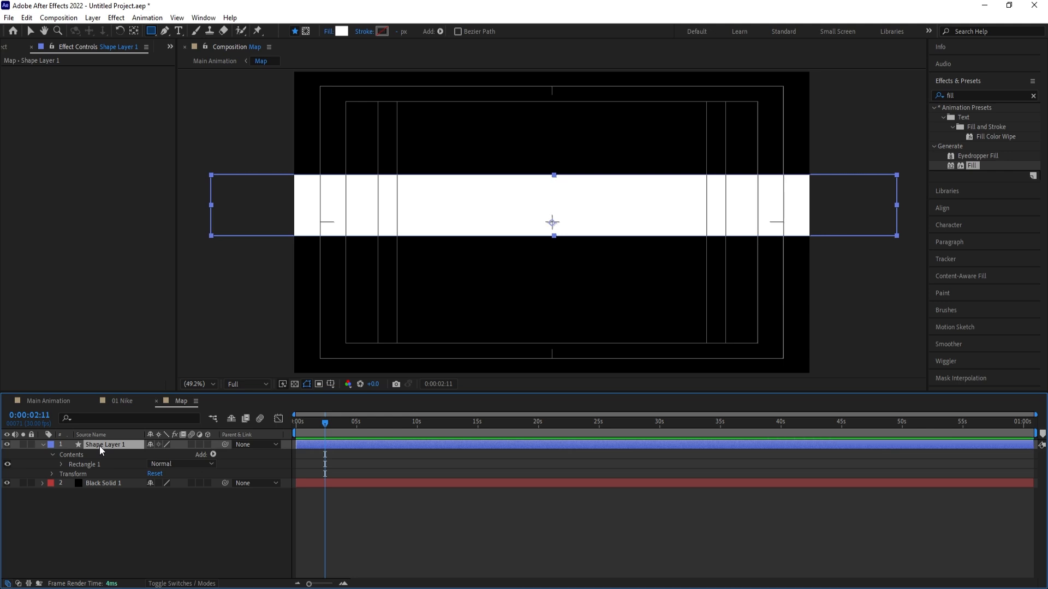
key(ctrl+alt+Home)
click(958, 208)
click(956, 143)
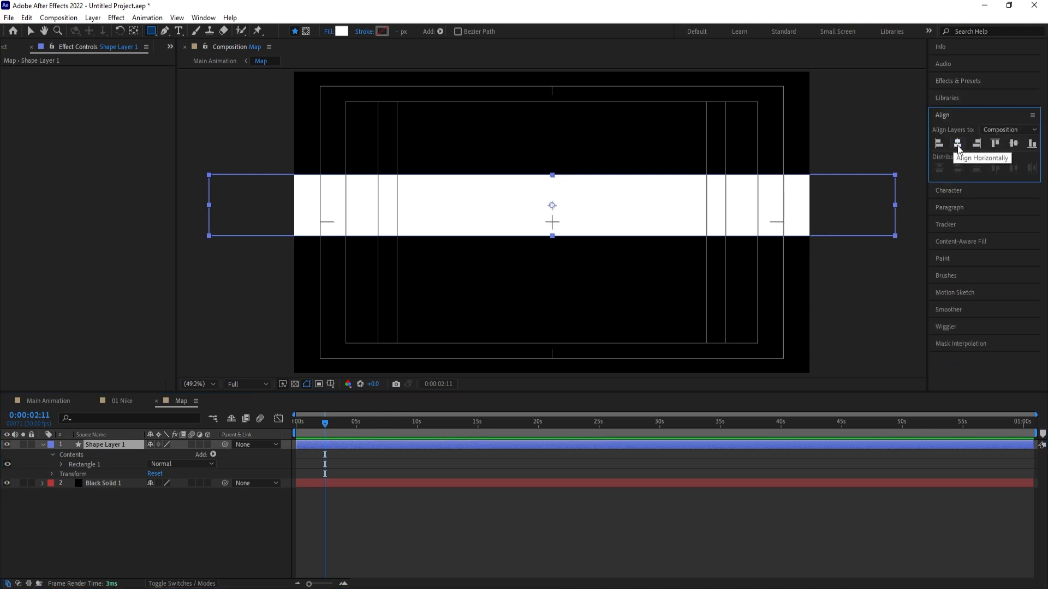
click(1015, 145)
click(208, 528)
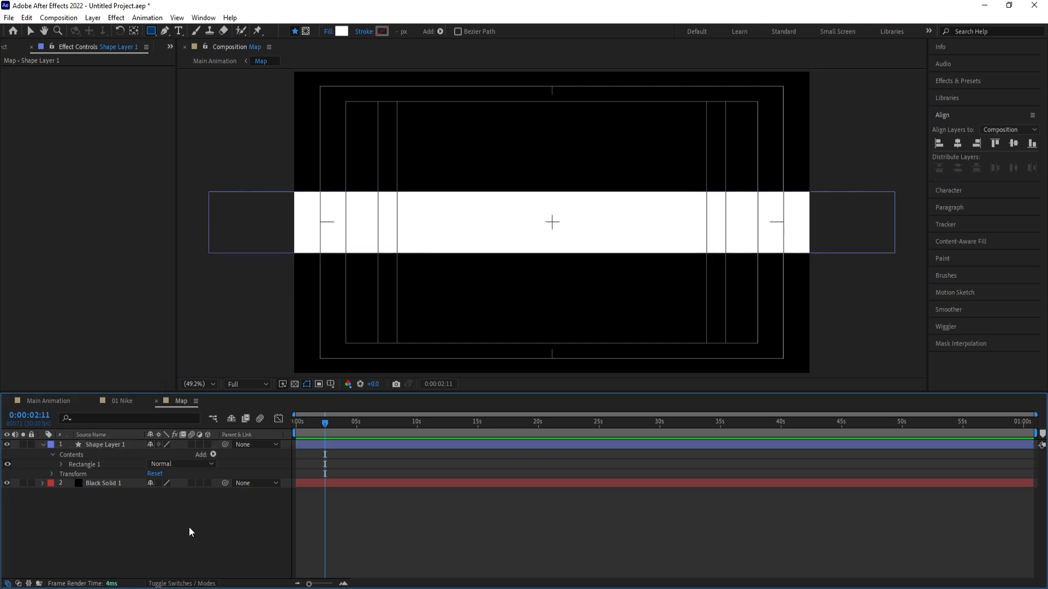
Add an adjustment layer above the white band in the Map composition and apply the Mosaic effect to it.
right_click(189, 527)
mouse_move(223, 391)
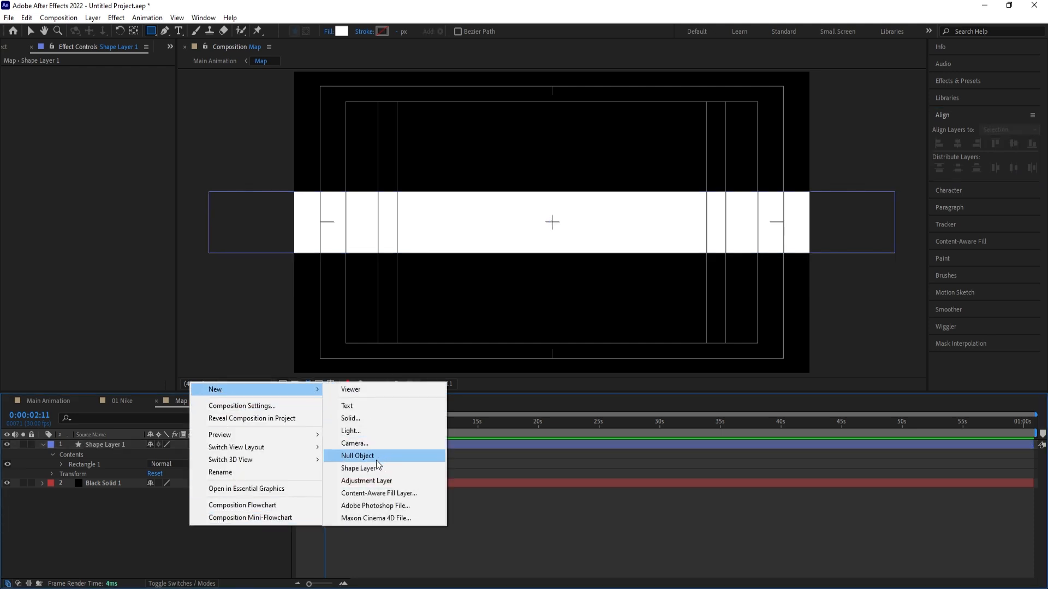
click(365, 480)
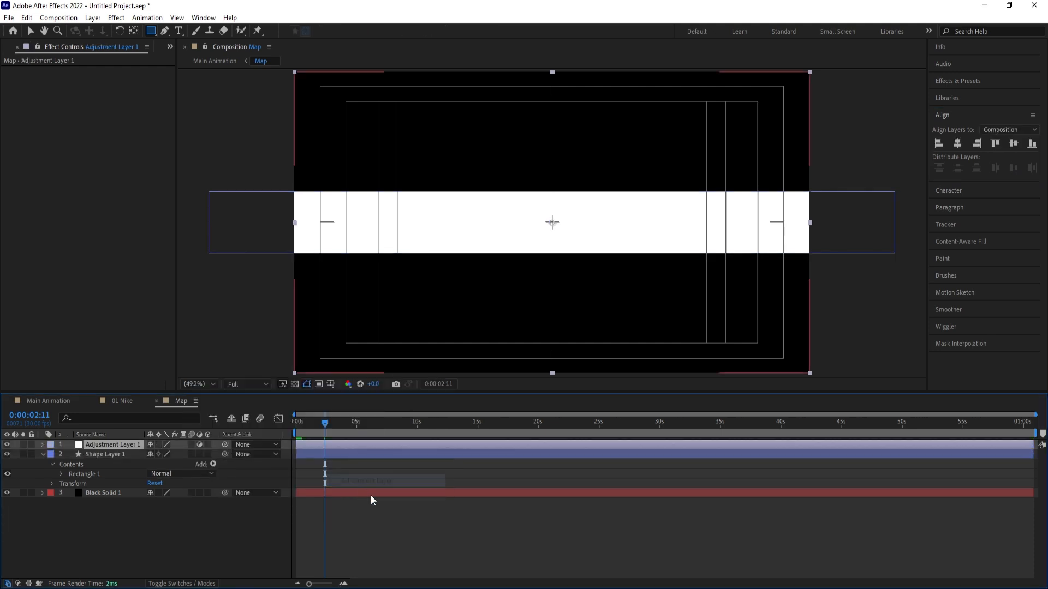
click(959, 80)
click(965, 95)
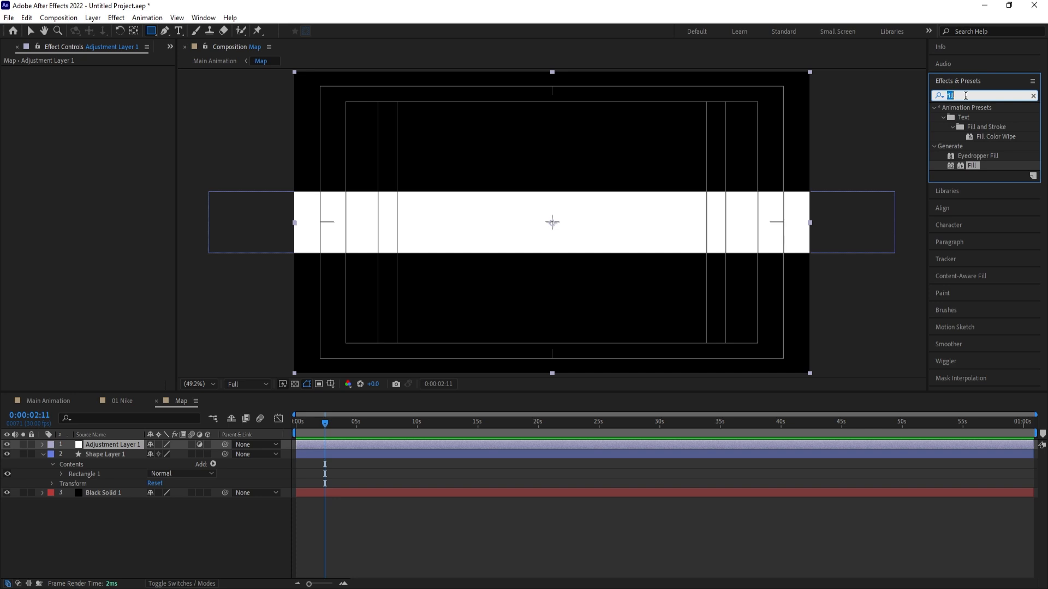
text(mos)
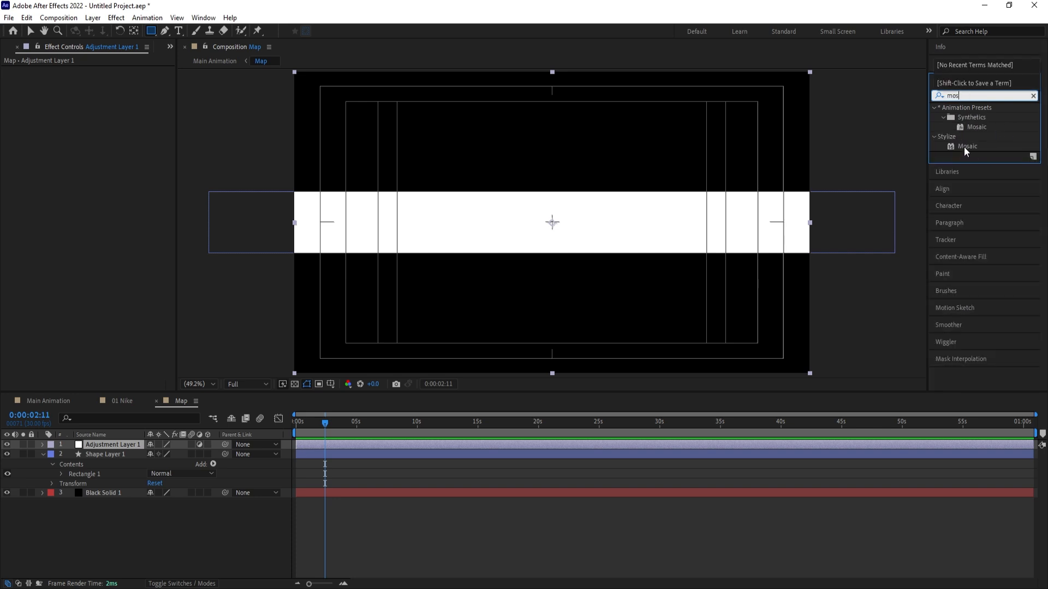
double_click(964, 145)
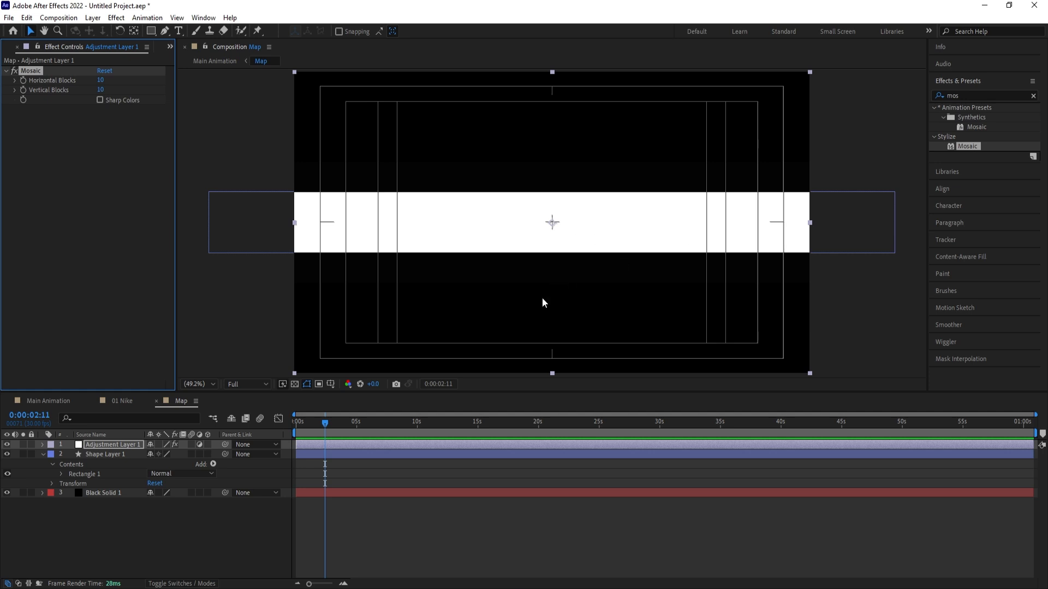
Apply Gaussian Blur to the white band's shape layer and raise its Blurriness to about 153.
click(43, 458)
click(43, 455)
click(84, 454)
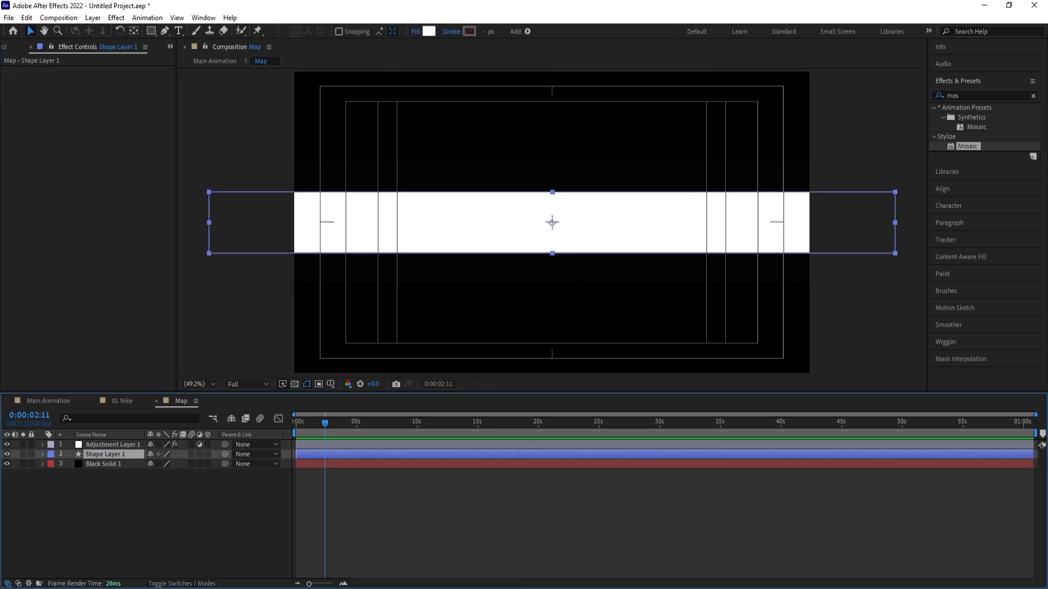
click(975, 95)
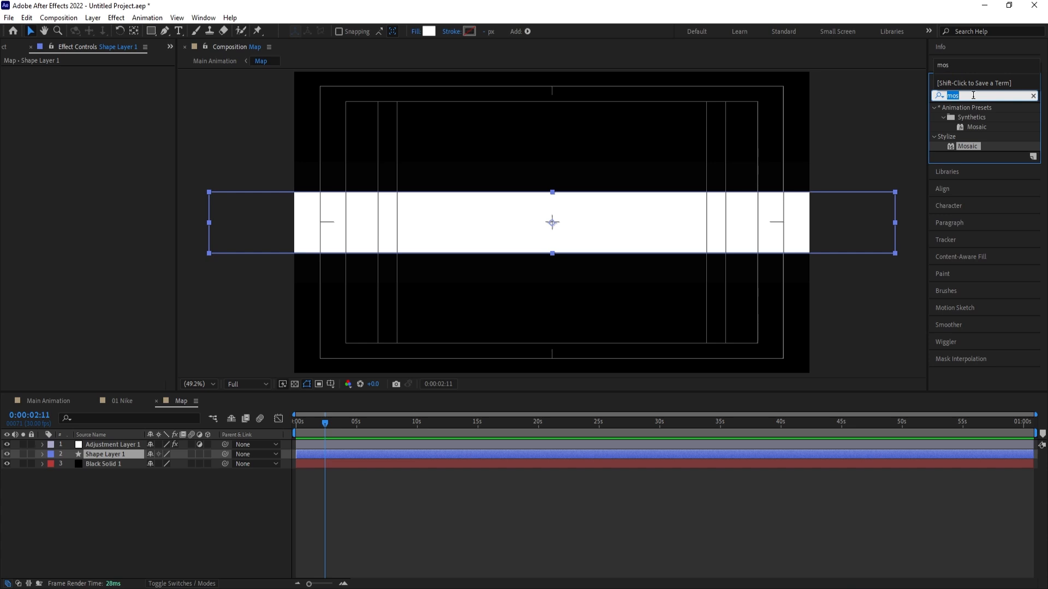
text(ga)
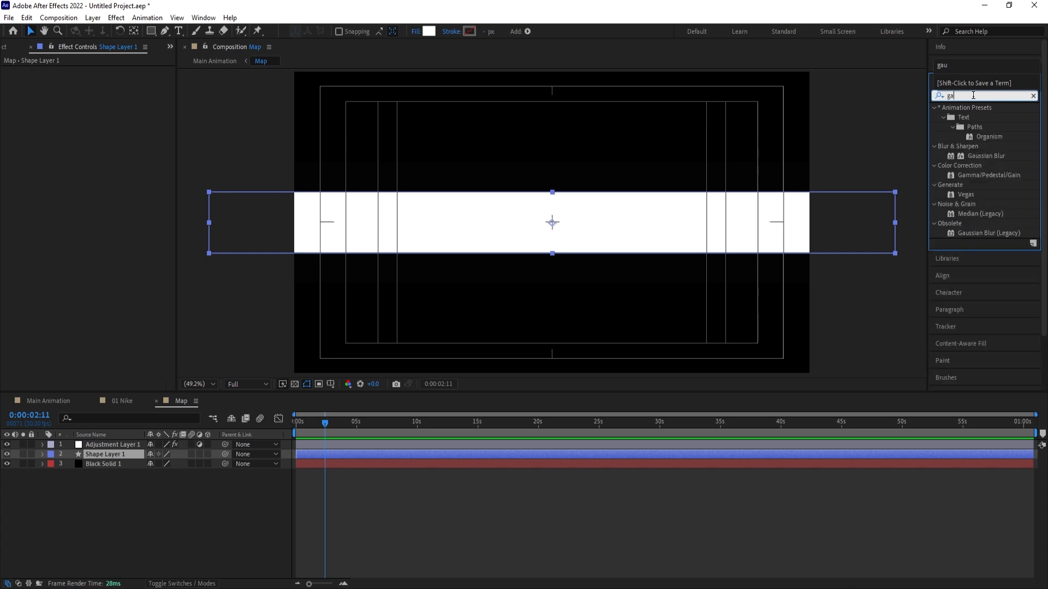
double_click(985, 155)
drag(104, 85, 860, 64)
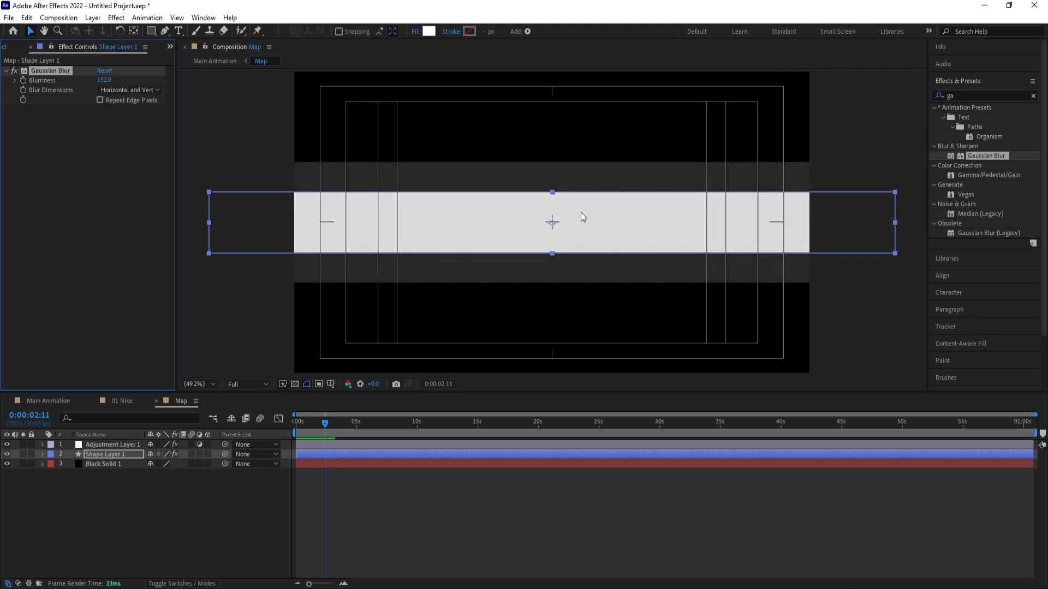
Set the Blurriness of the white band's Gaussian Blur to 400.
click(104, 79)
text(152)
key(Return)
click(107, 80)
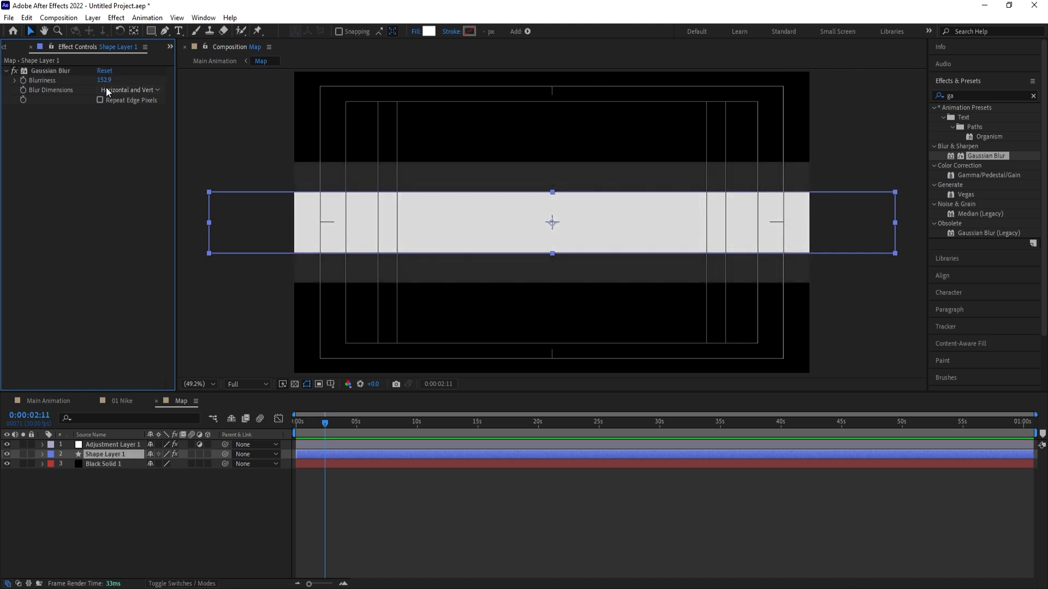
text(400)
key(Return)
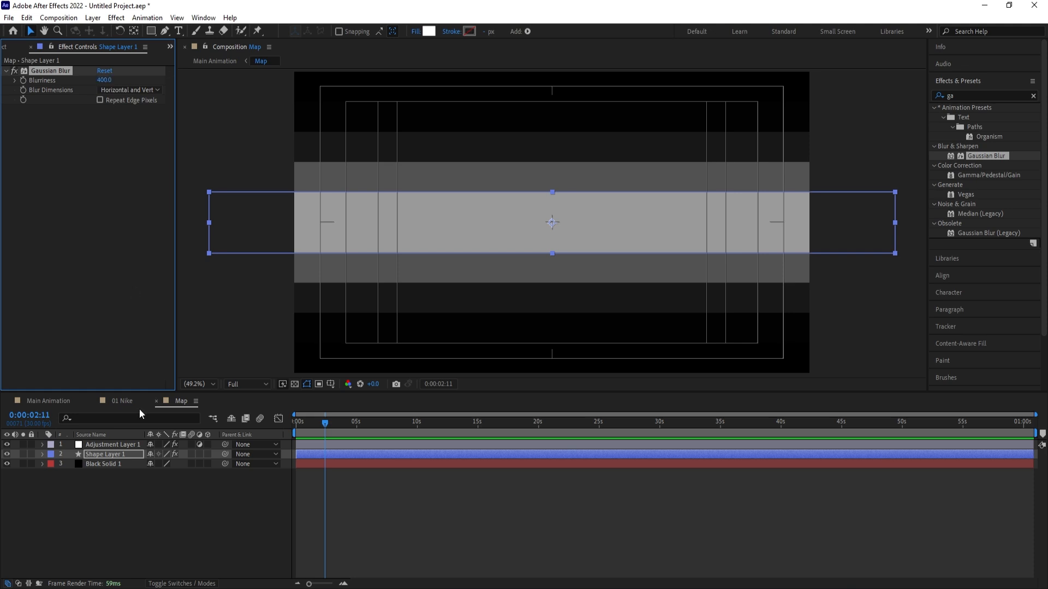
Set the adjustment layer's Mosaic effect to 30 horizontal blocks and 30 vertical blocks.
click(106, 446)
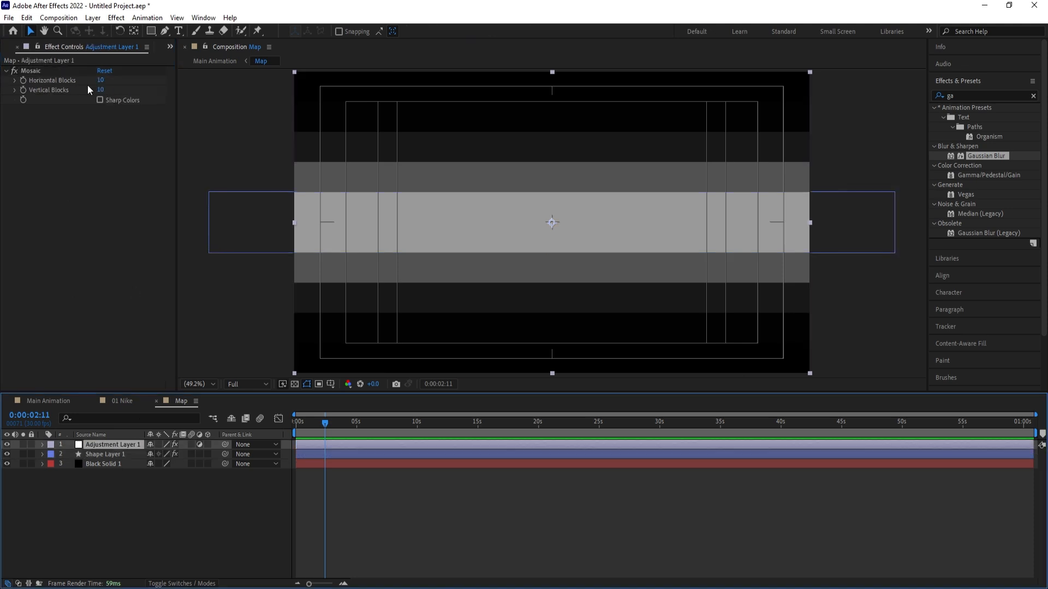
click(101, 80)
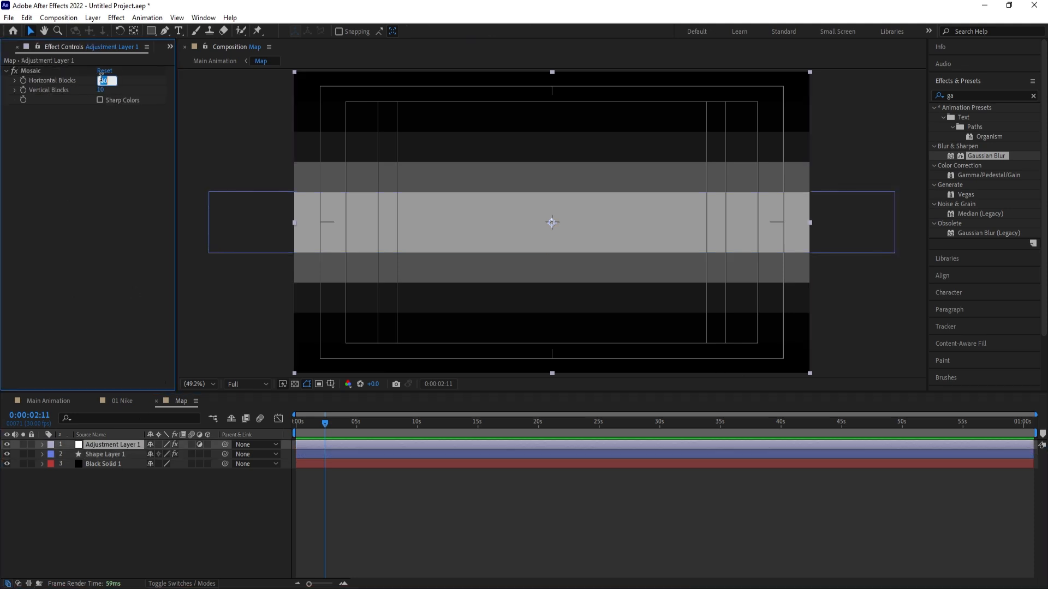
text(30)
key(Return)
drag(103, 92, 102, 90)
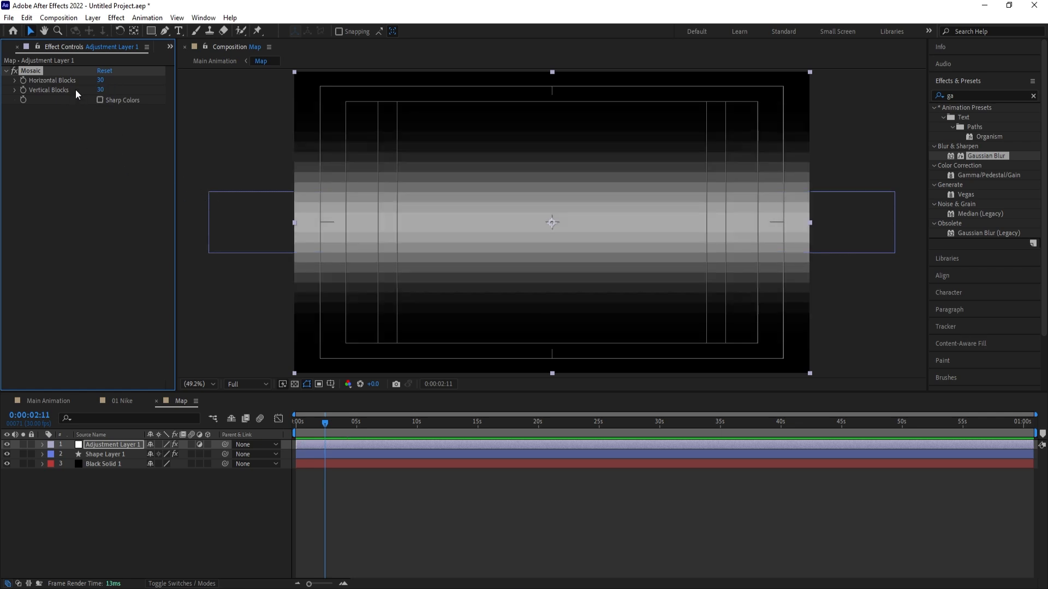
Set both the vertical and horizontal blocks of the adjustment layer's Mosaic effect to 20.
click(101, 89)
text(20)
key(Return)
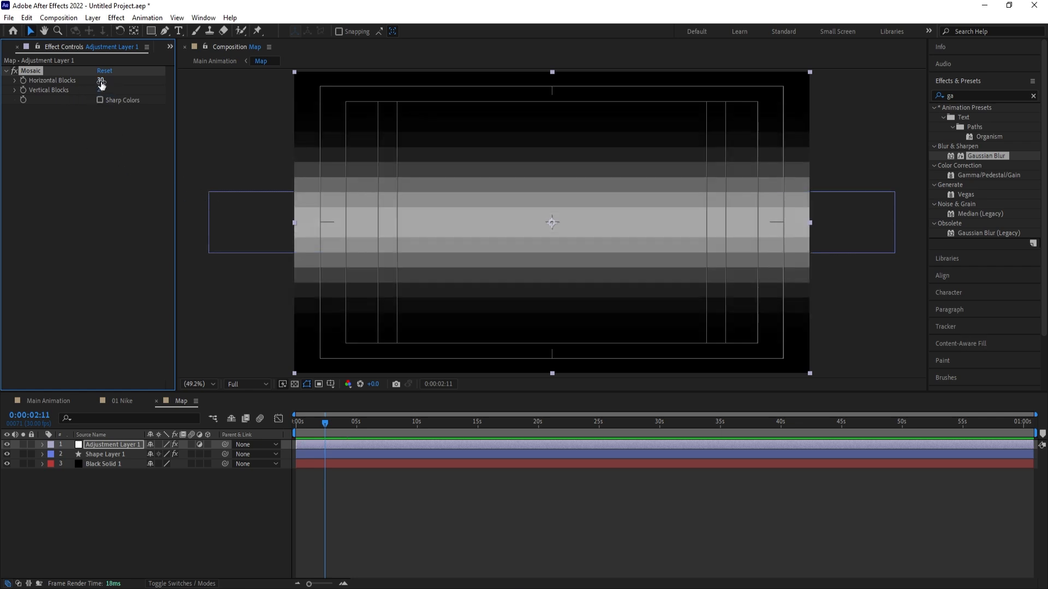
click(102, 80)
text(20)
key(Return)
click(141, 507)
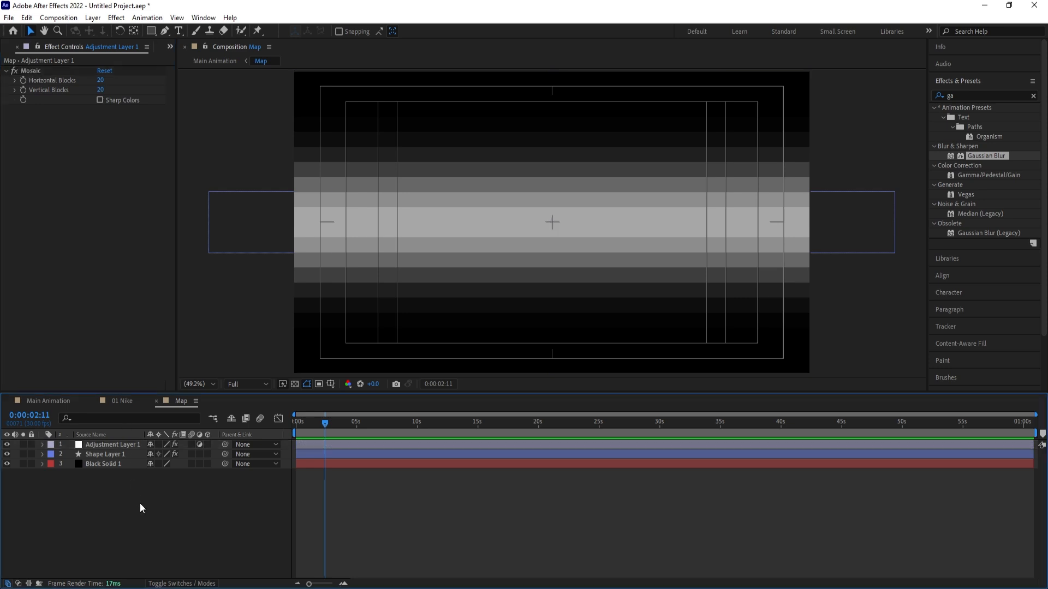
In Main Animation, hide the Map layer and apply Time Displacement to the 01 Nike layer with Map as the displacement layer.
click(57, 400)
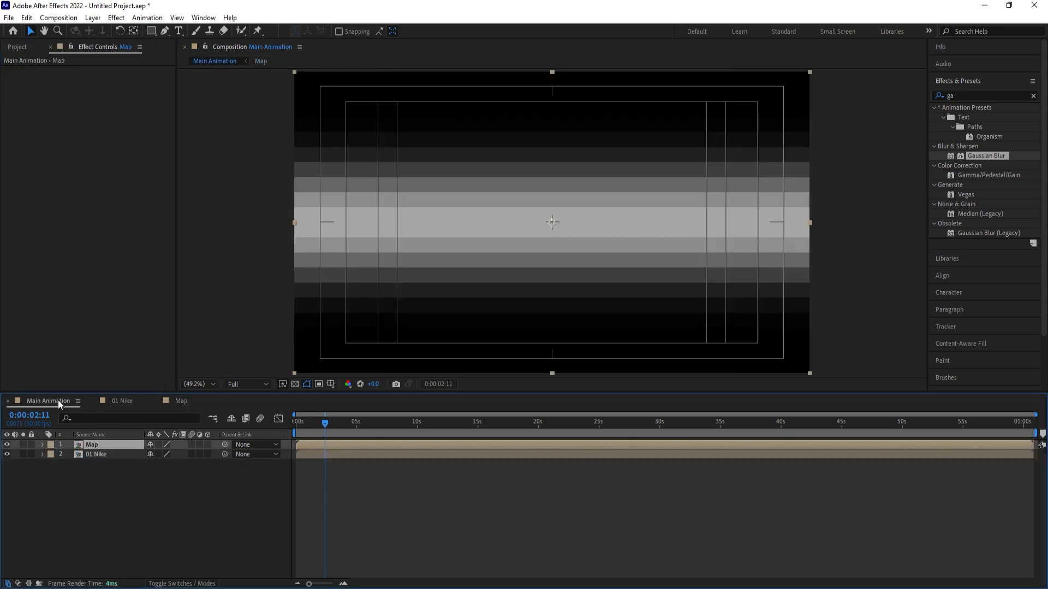
click(7, 445)
click(93, 455)
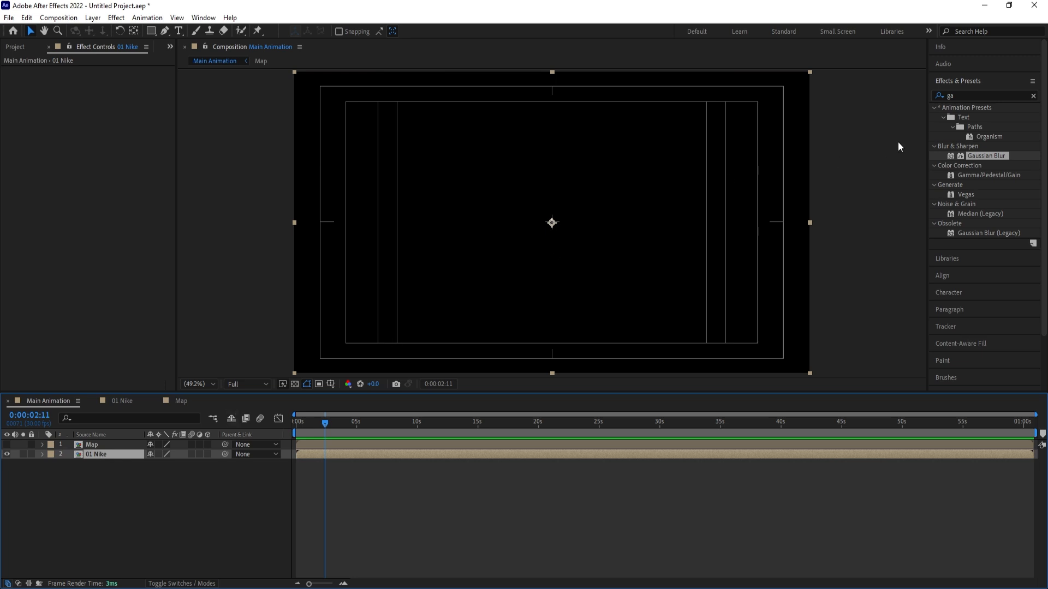
click(956, 97)
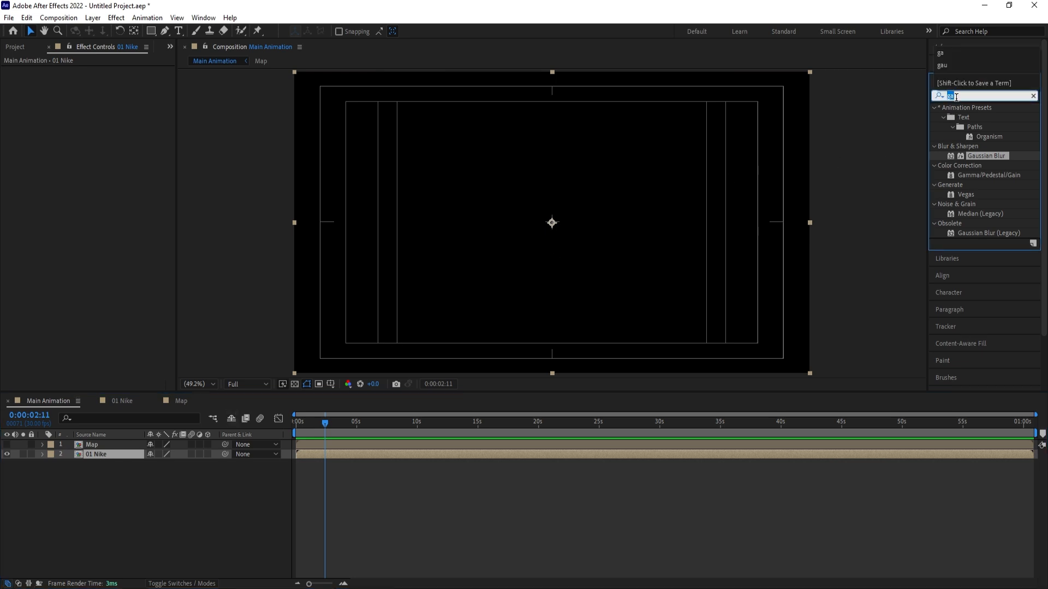
text(tim)
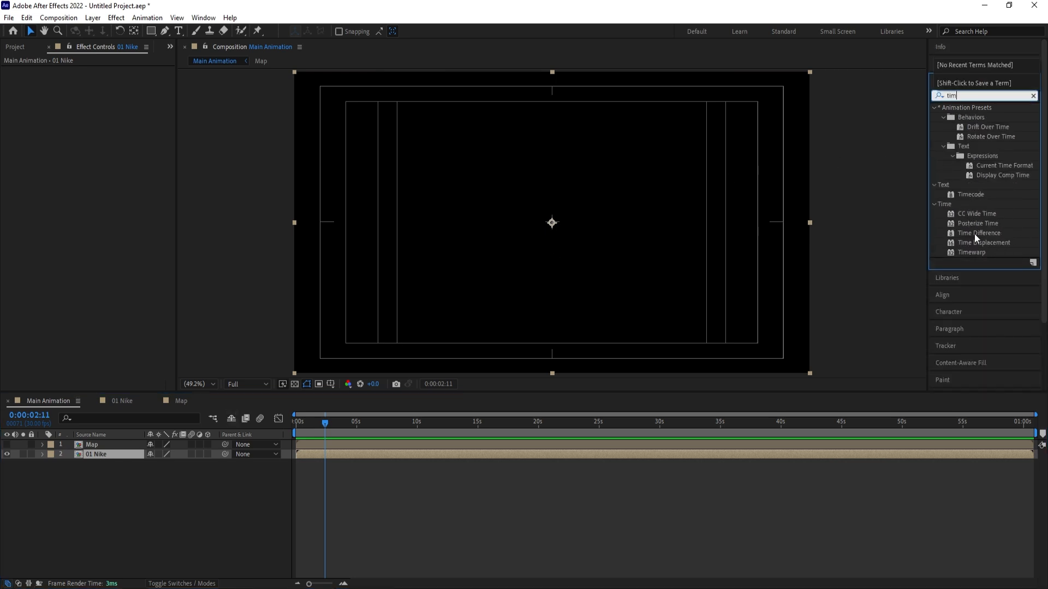
double_click(975, 243)
click(112, 81)
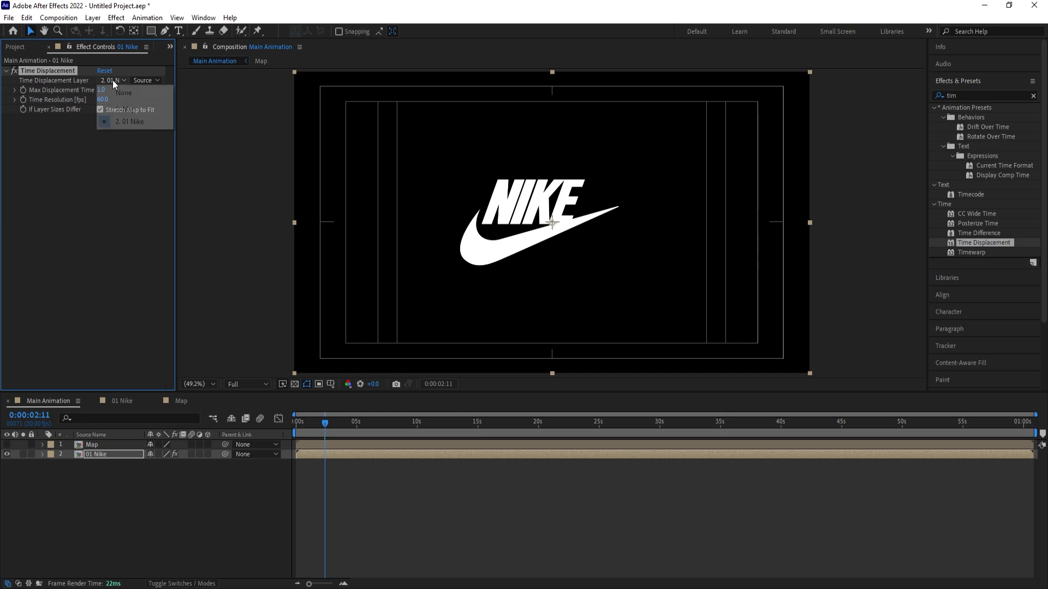
click(123, 106)
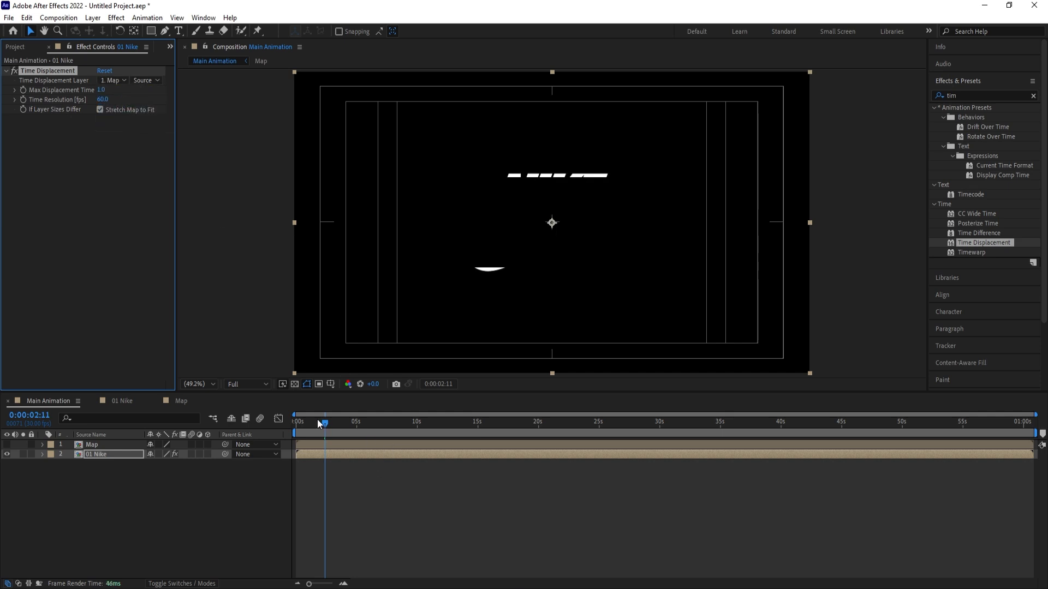
Play back the Main Animation composition from its start to review the time-displaced Nike logo.
drag(319, 423, 251, 419)
key(space)
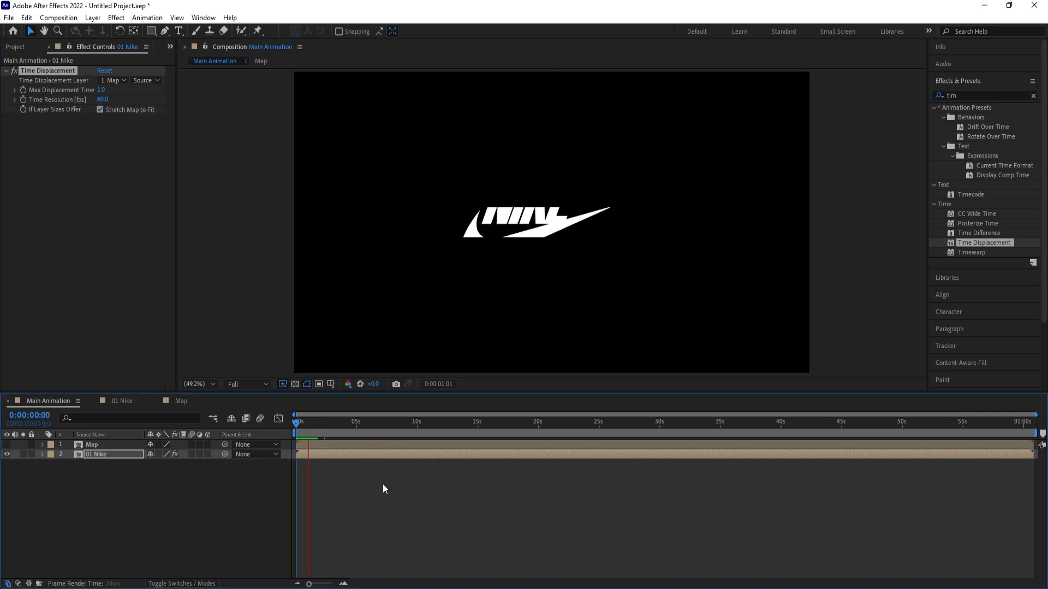
click(338, 456)
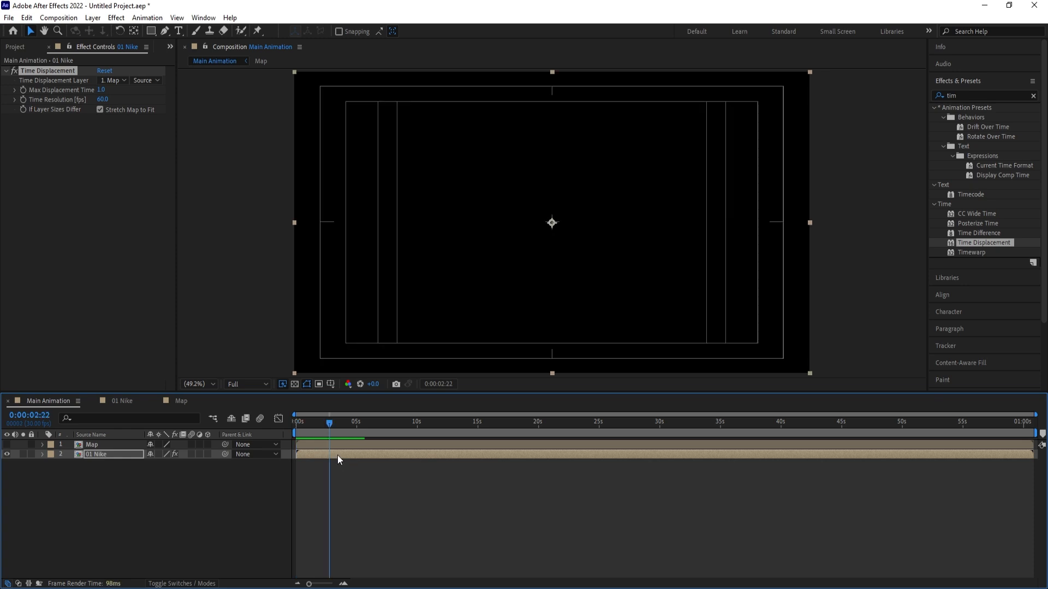
key(space)
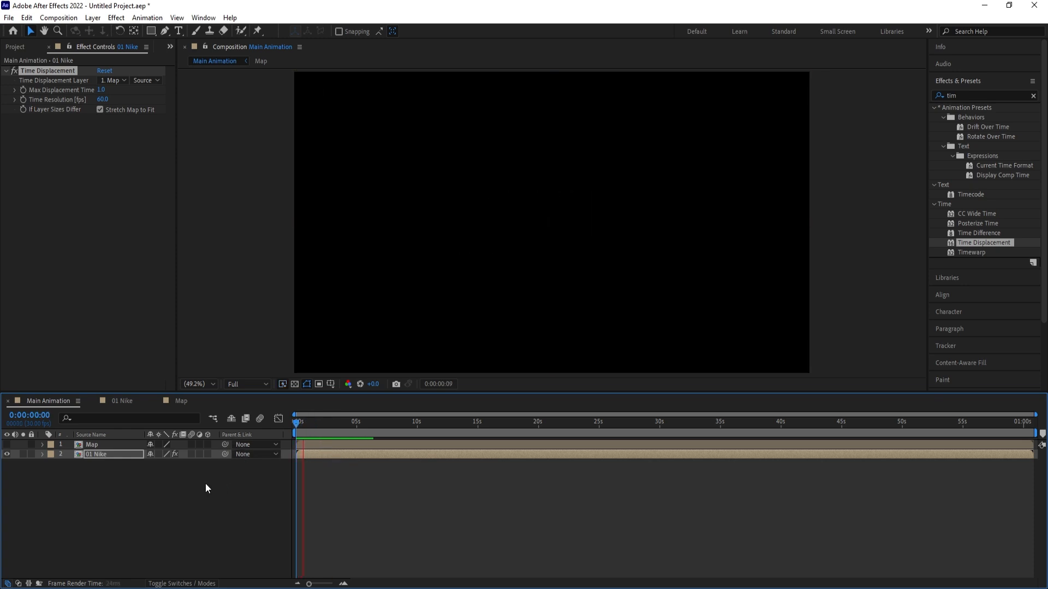
click(181, 502)
click(113, 458)
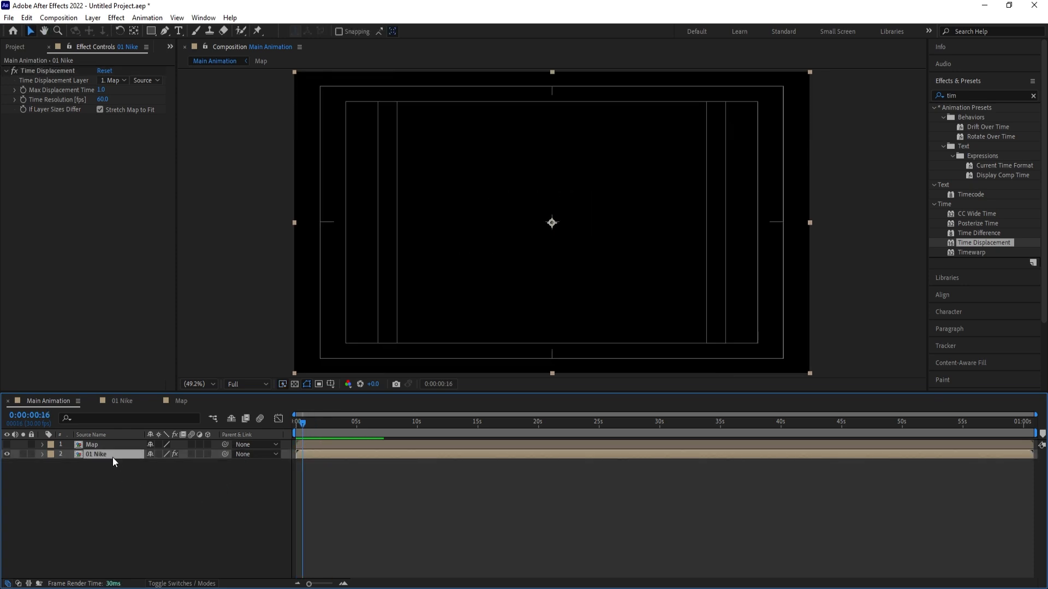
key(equal)
key(equal)
click(294, 422)
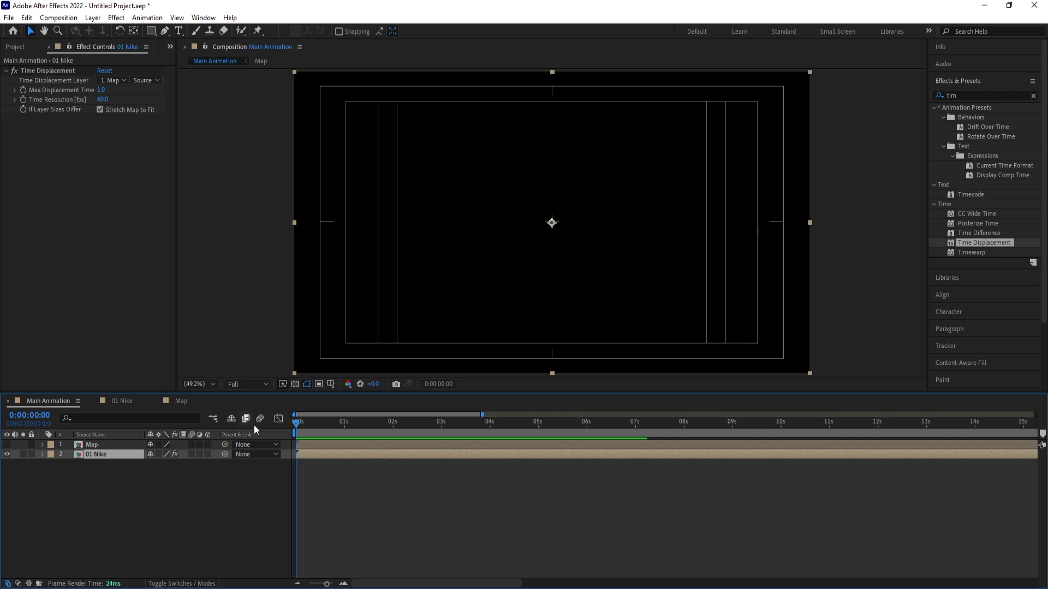
click(330, 431)
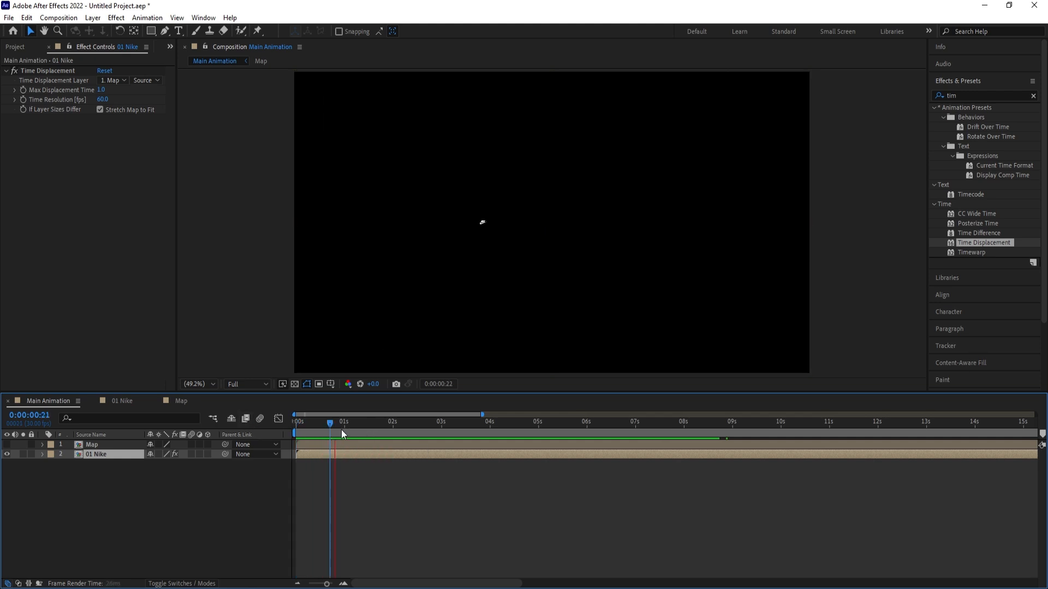
Try offsetting a duplicate of the 01 Nike layer to start about 1.3 seconds in, and discard the copy.
click(118, 455)
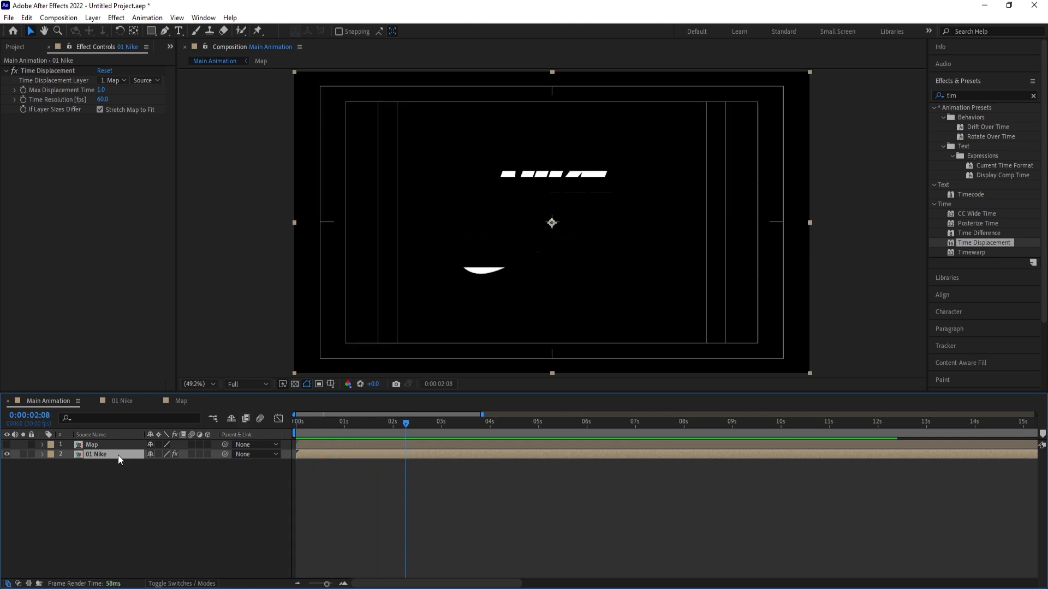
key(ctrl+d)
drag(300, 454, 365, 453)
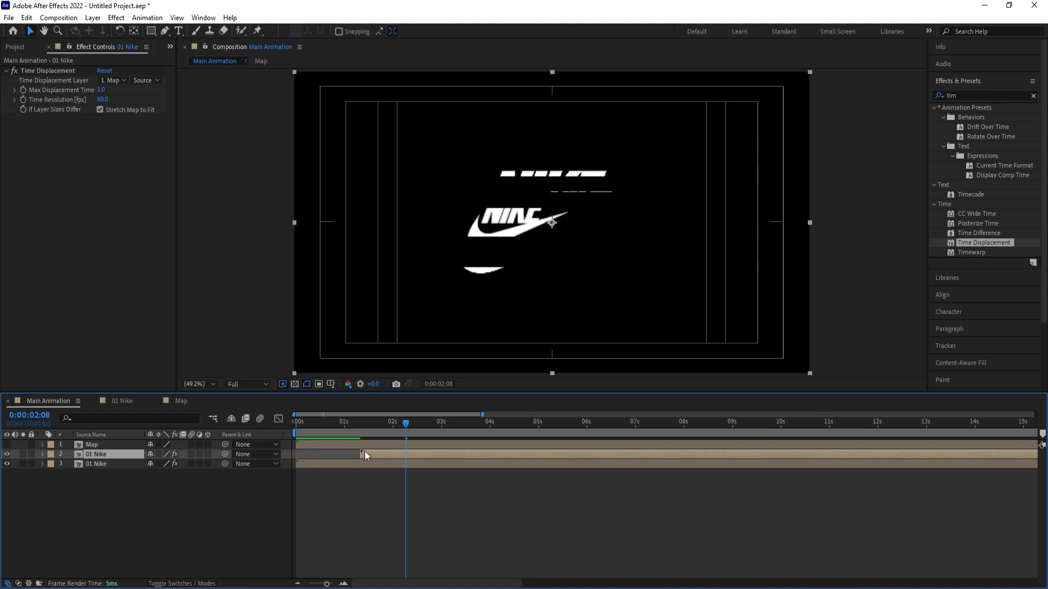
key(ctrl+z)
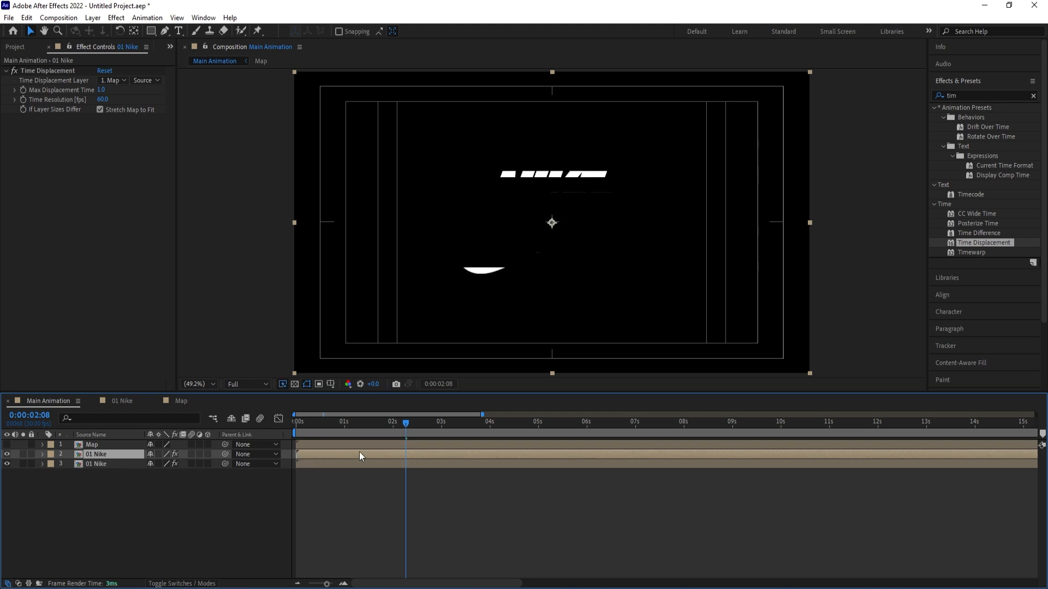
key(Delete)
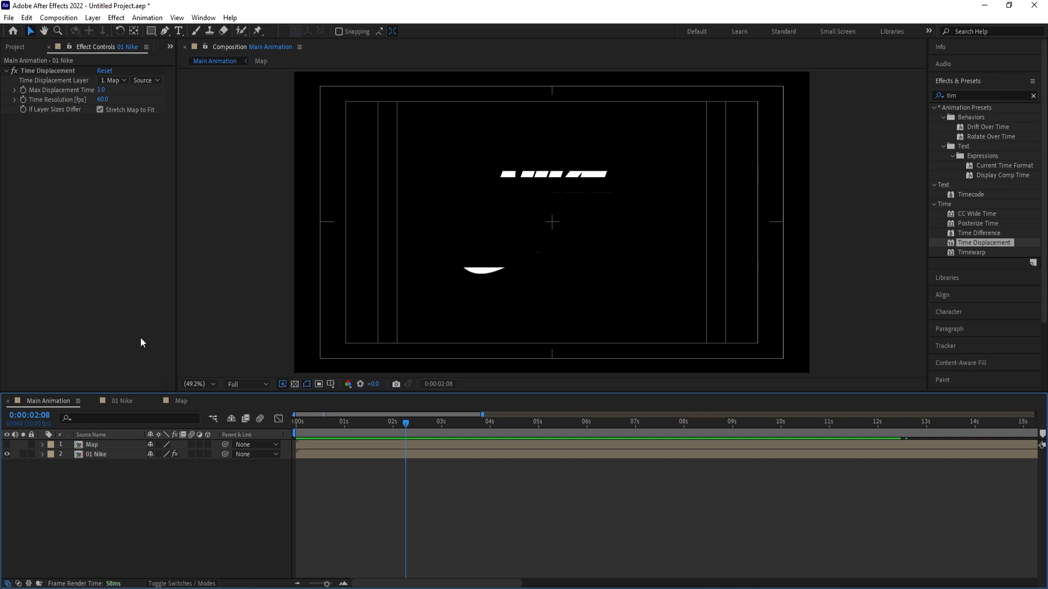
Duplicate the 01 Nike composition in the project.
key(ctrl+0)
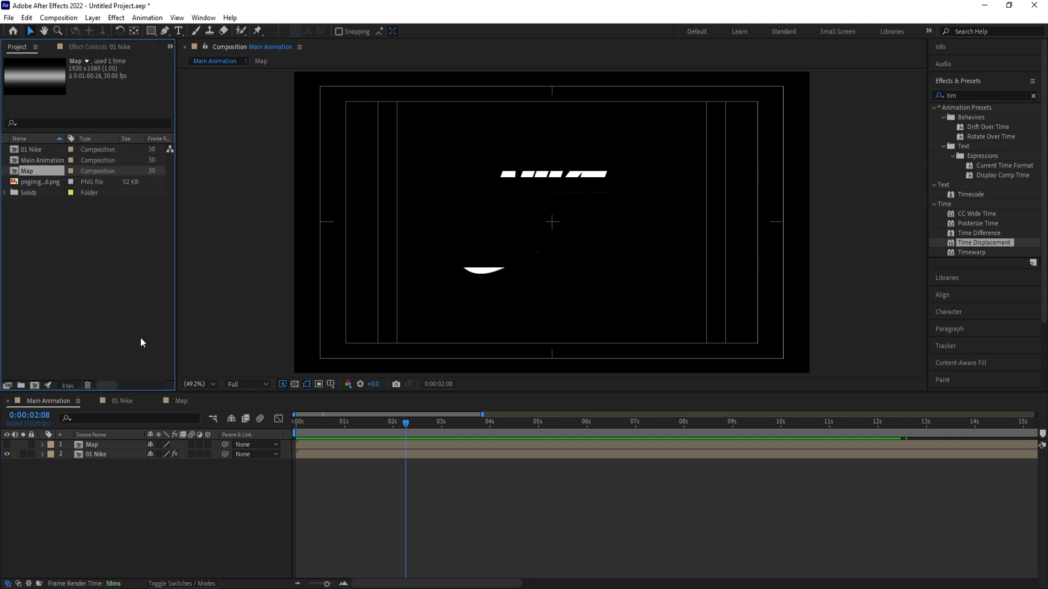
click(30, 151)
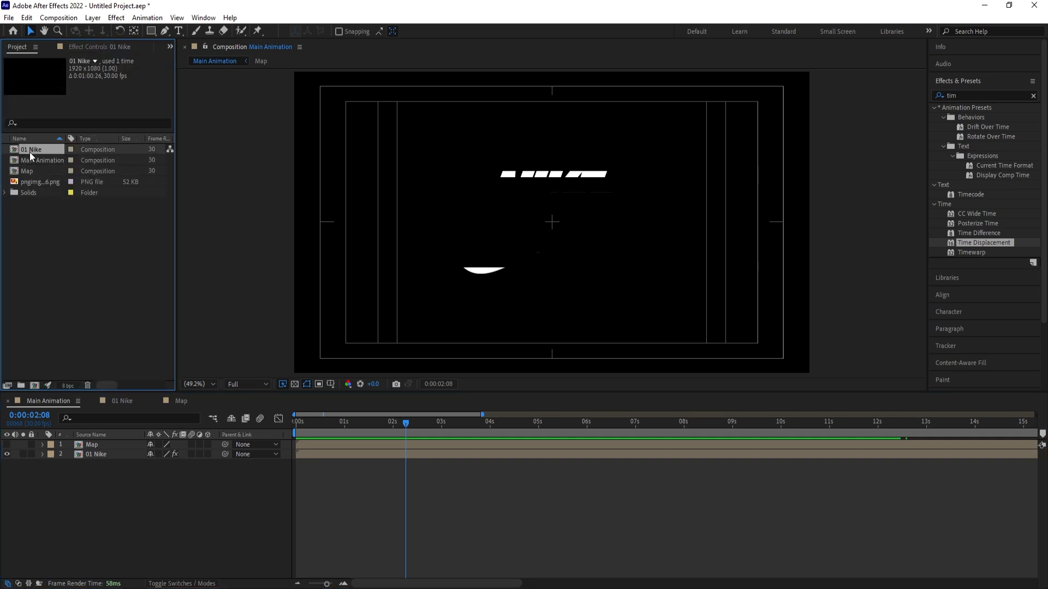
key(ctrl+d)
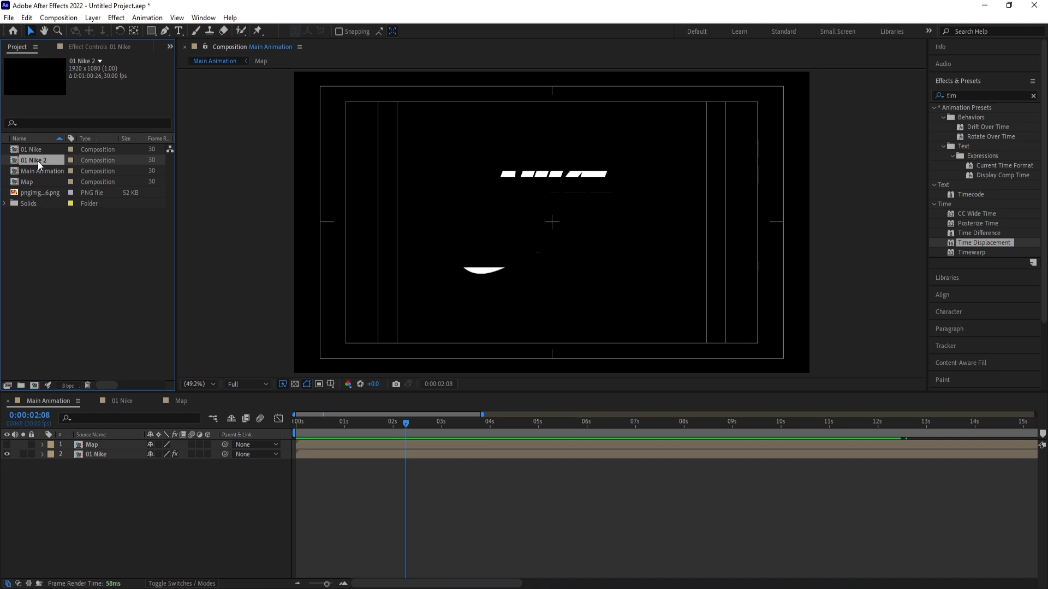
In the 01 Nike 2 composition, delete the logo layer's final Position and Scale keyframes, and return to Main Animation.
double_click(37, 161)
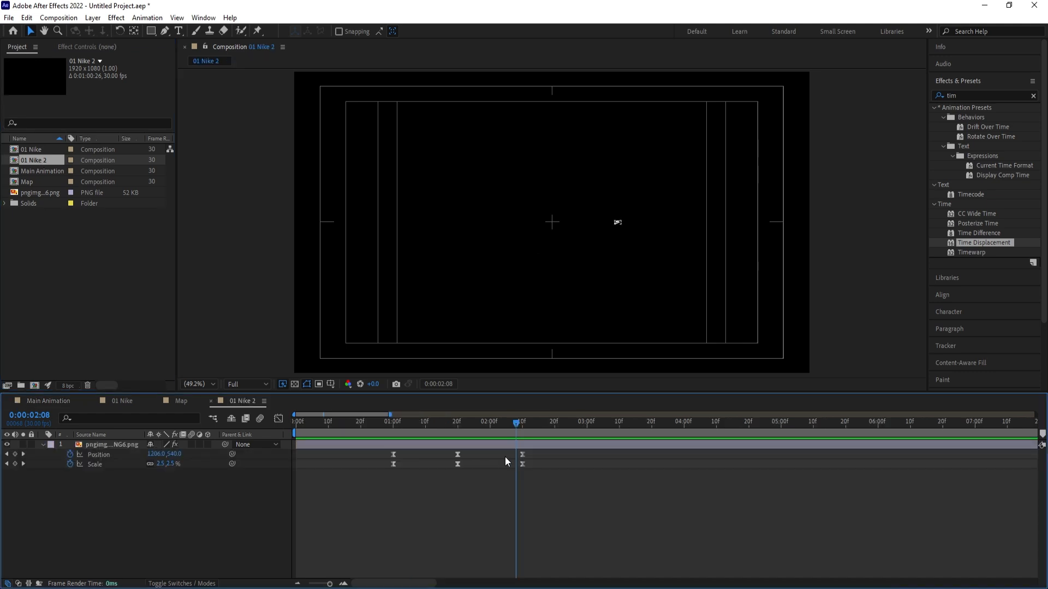
drag(474, 423, 460, 421)
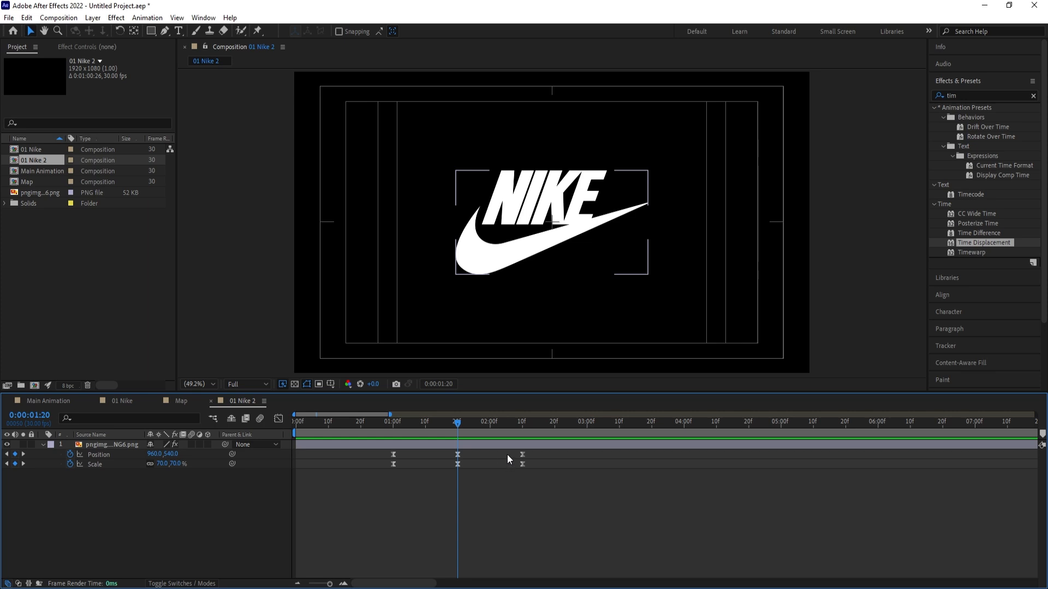
drag(506, 454, 545, 488)
key(Delete)
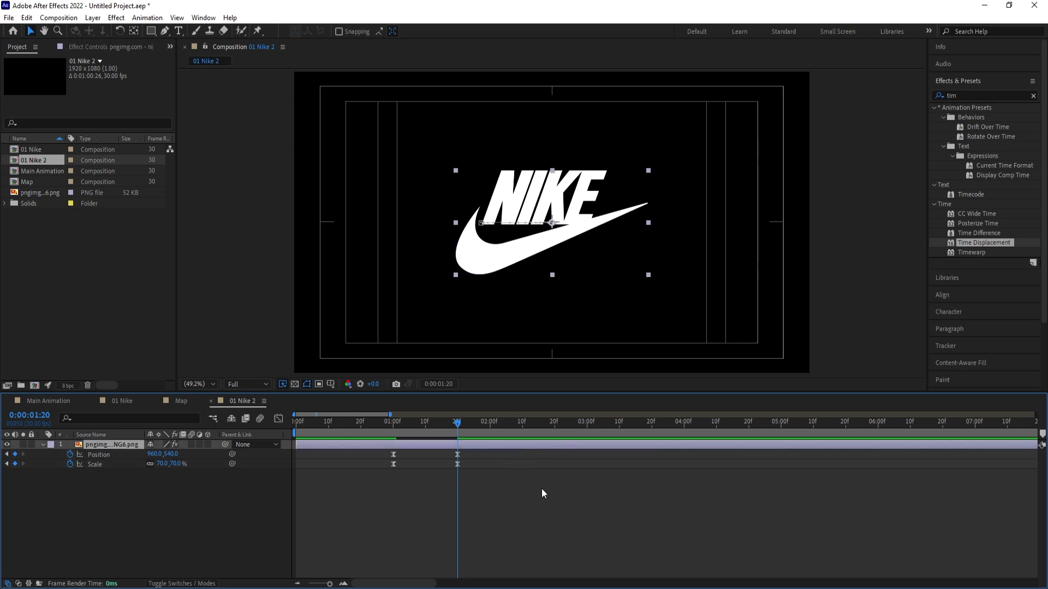
click(38, 402)
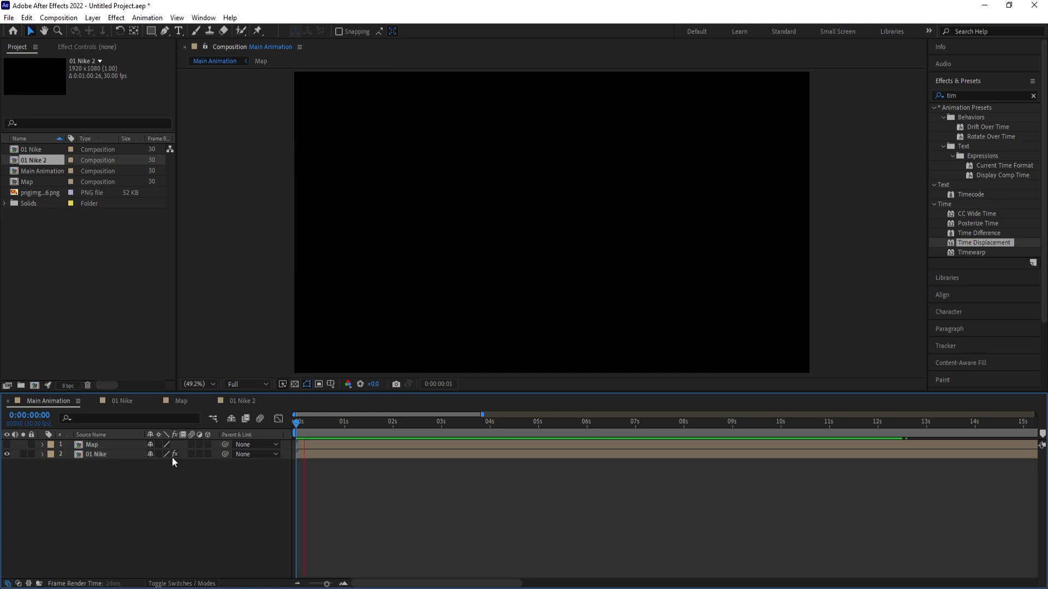
Try trimming the start of the 01 Nike layer in Main Animation to frame 20.
click(317, 447)
drag(319, 423, 359, 433)
key(equal)
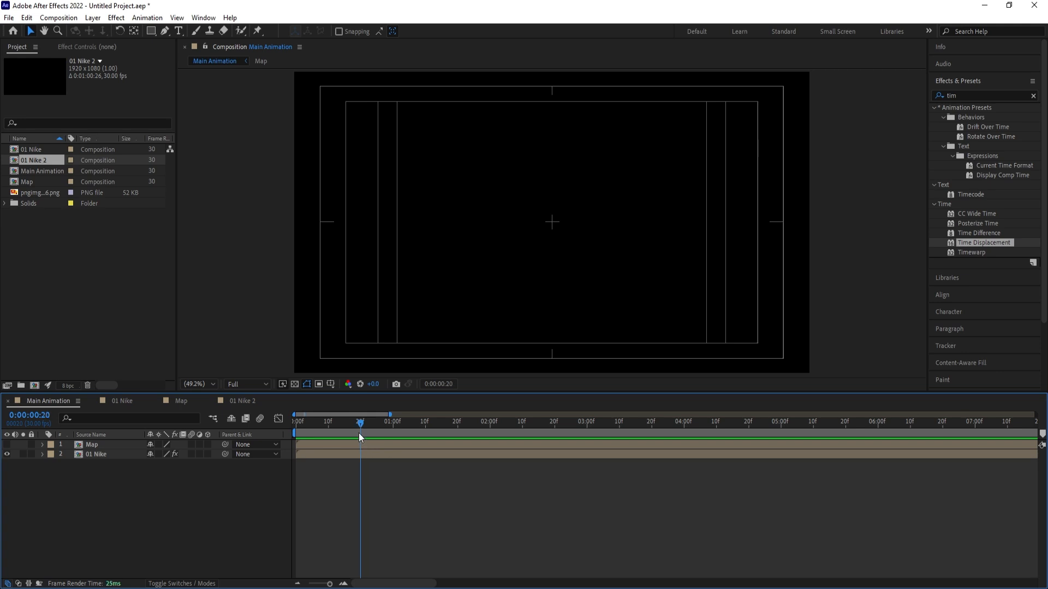
click(354, 454)
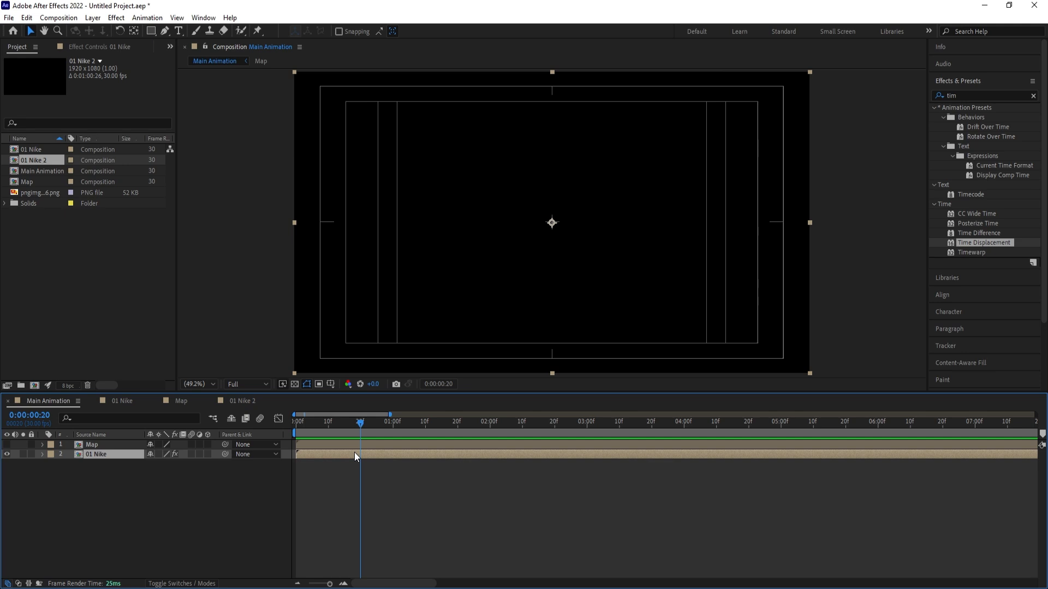
key(alt+[)
drag(361, 423, 167, 451)
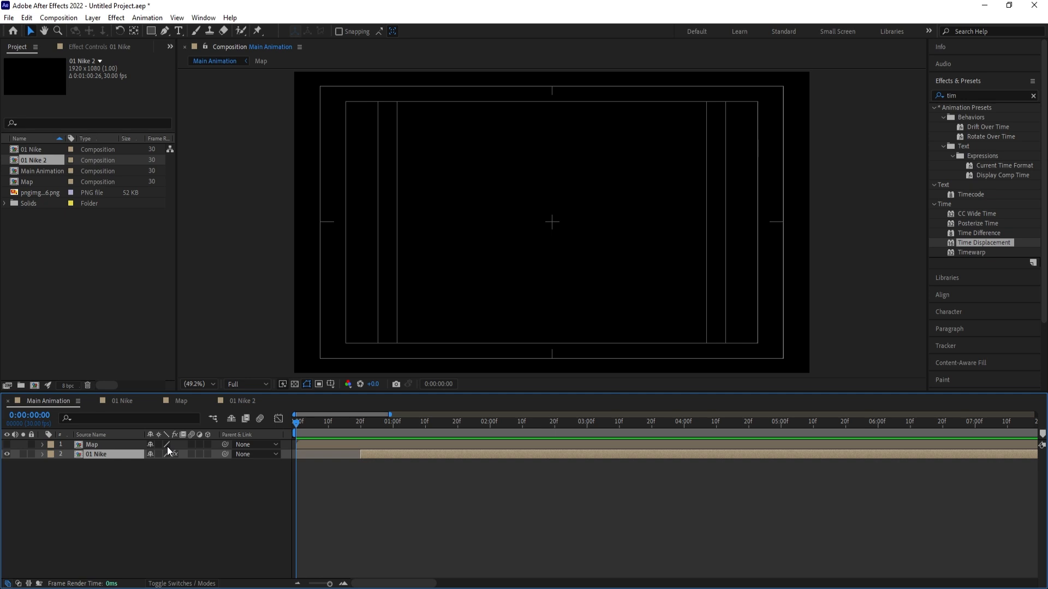
key(ctrl+z)
Play back Main Animation from its start to review how the displaced Nike logo appears.
key(space)
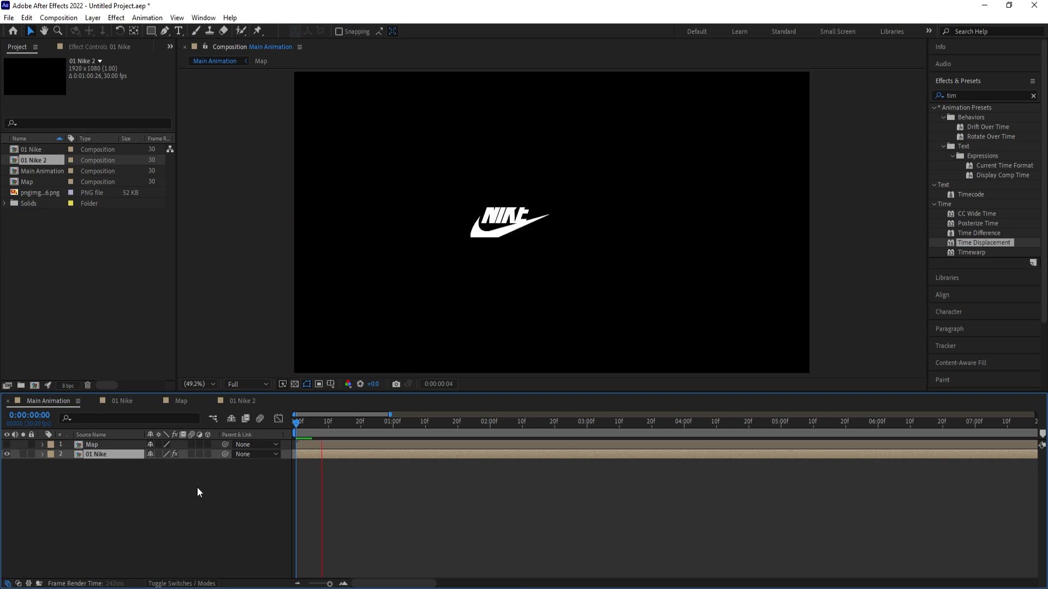
drag(329, 422, 295, 421)
key(space)
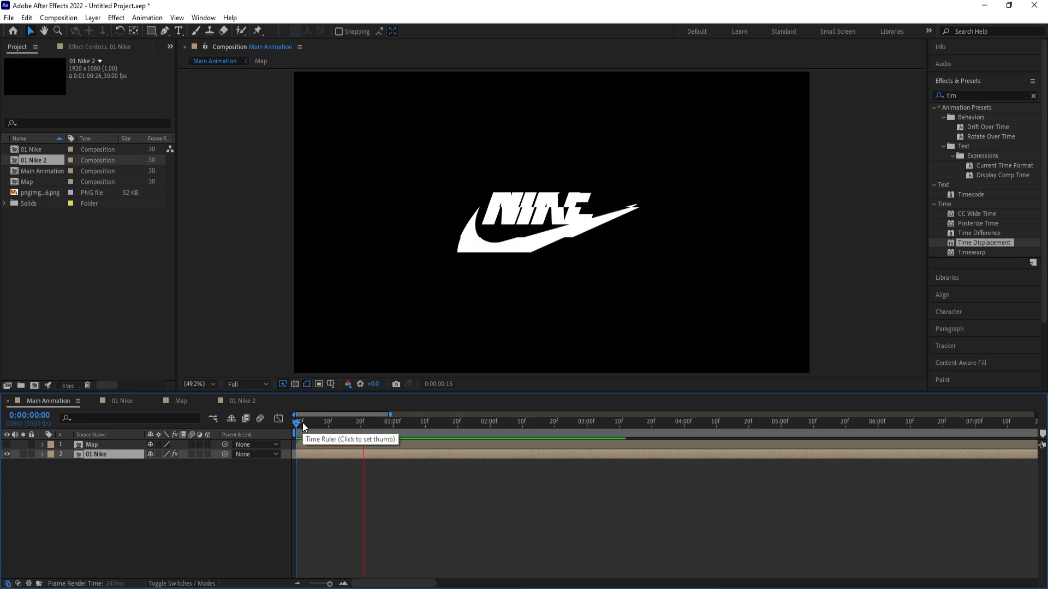
key(space)
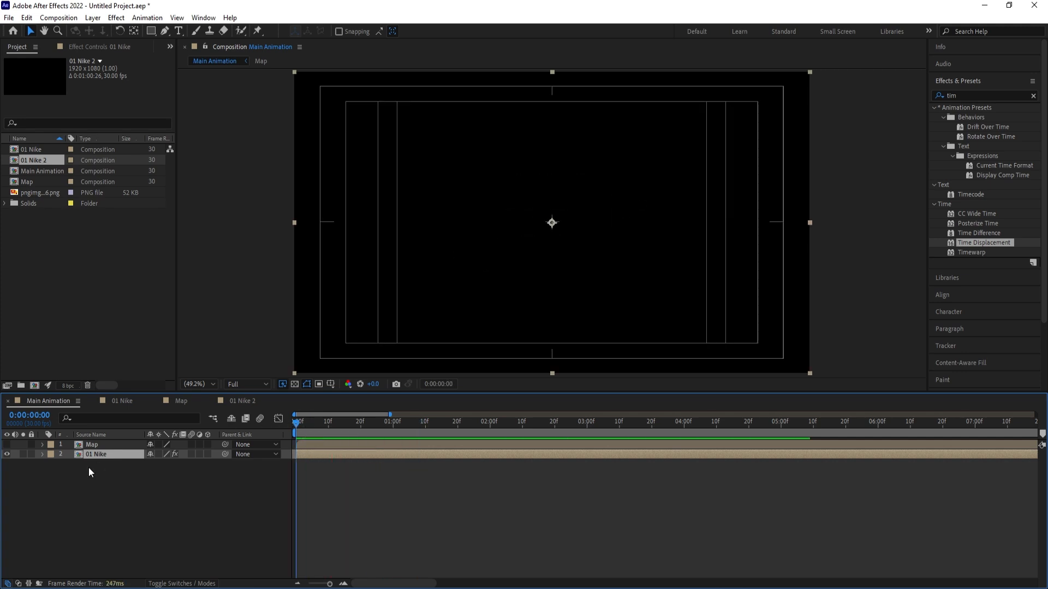
Duplicate the 01 Nike layer three times, trimming the copies to begin at frames 3, 6 and 9, and preview the result.
key(ctrl+d)
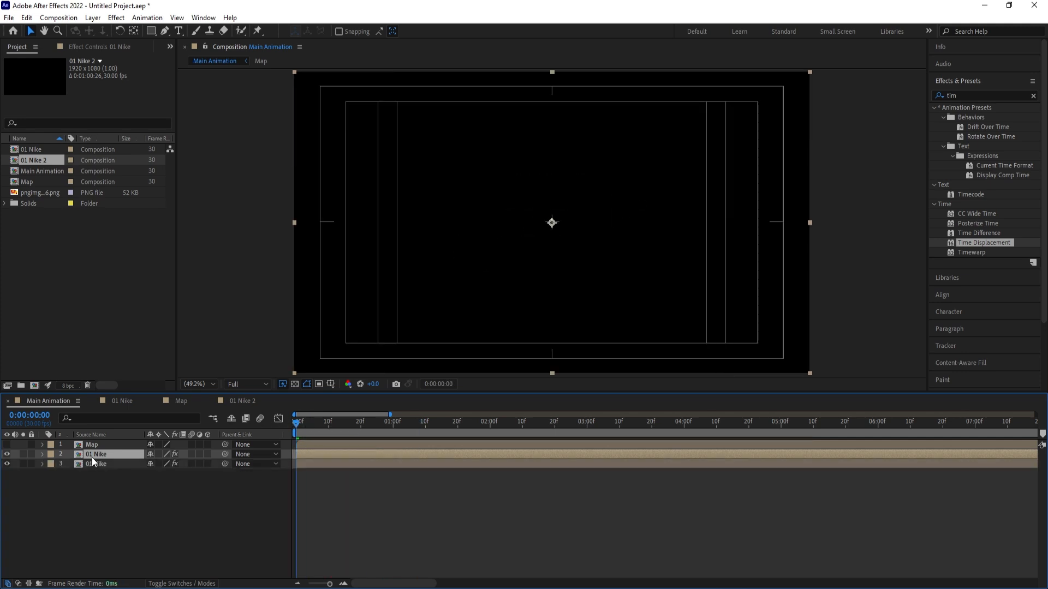
key(space)
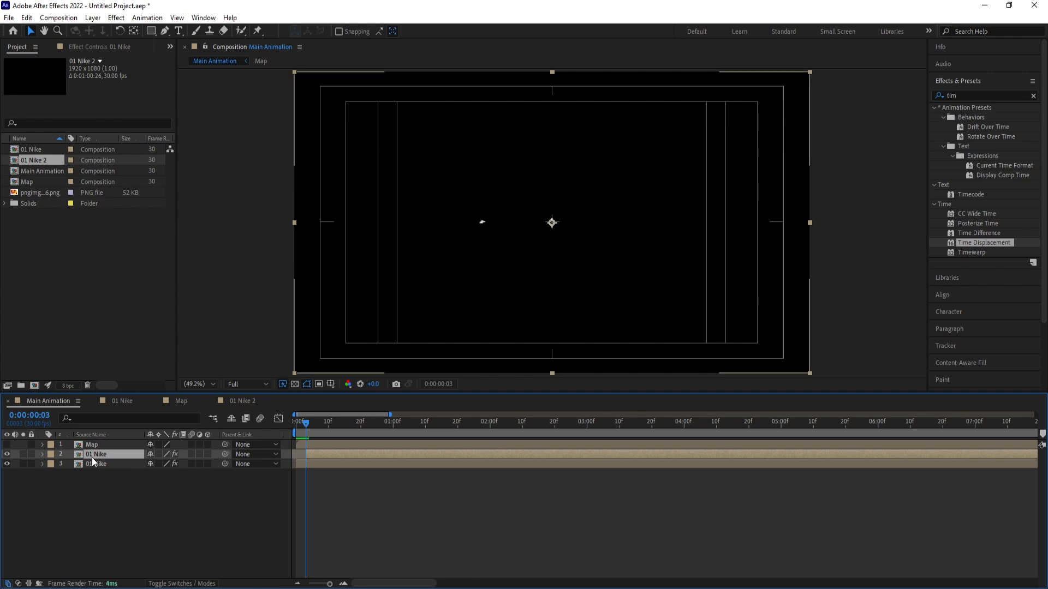
key(ctrl+d)
key(space)
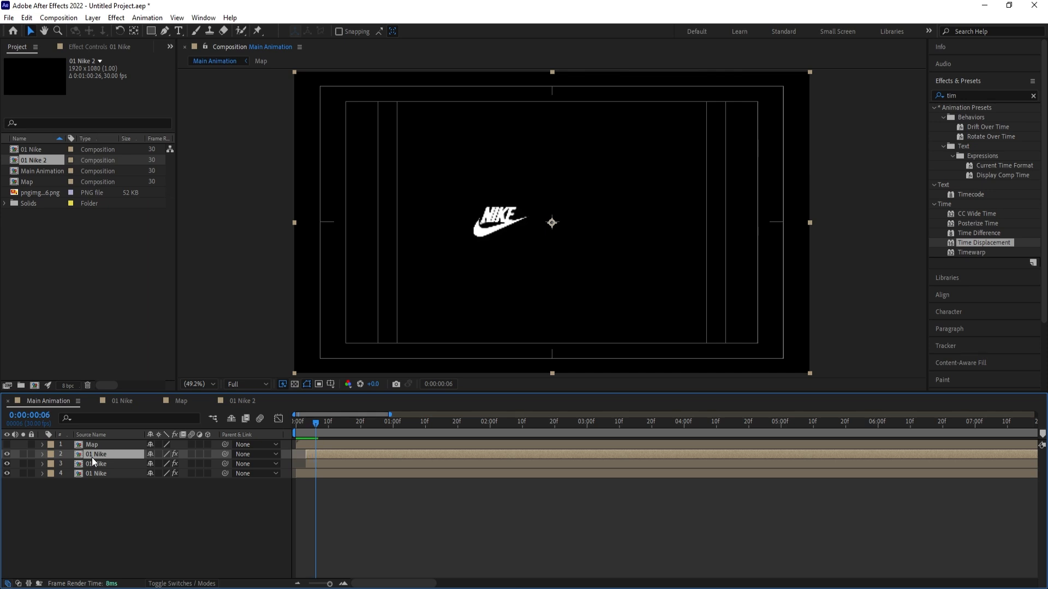
key(alt+bracketleft)
key(ctrl+d)
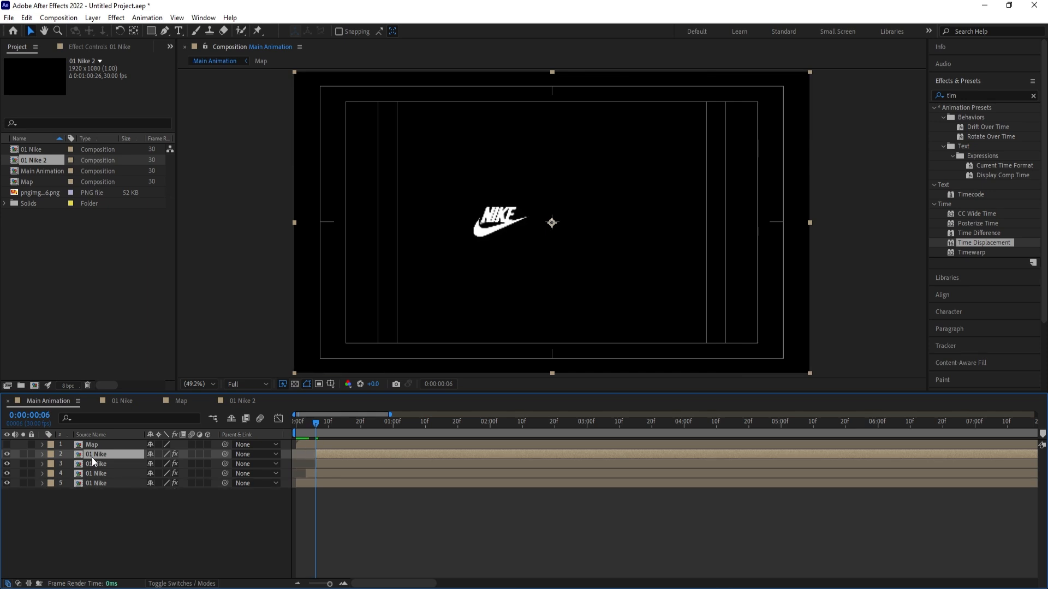
key(Page_Down)
key(Page_Down)
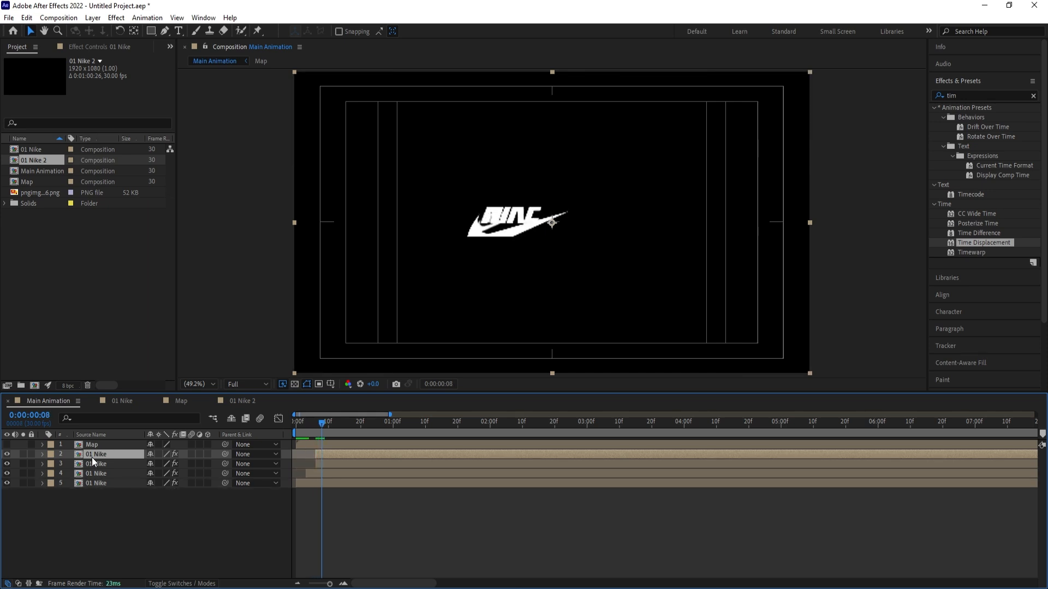
key(Page_Down)
key(alt+bracketleft)
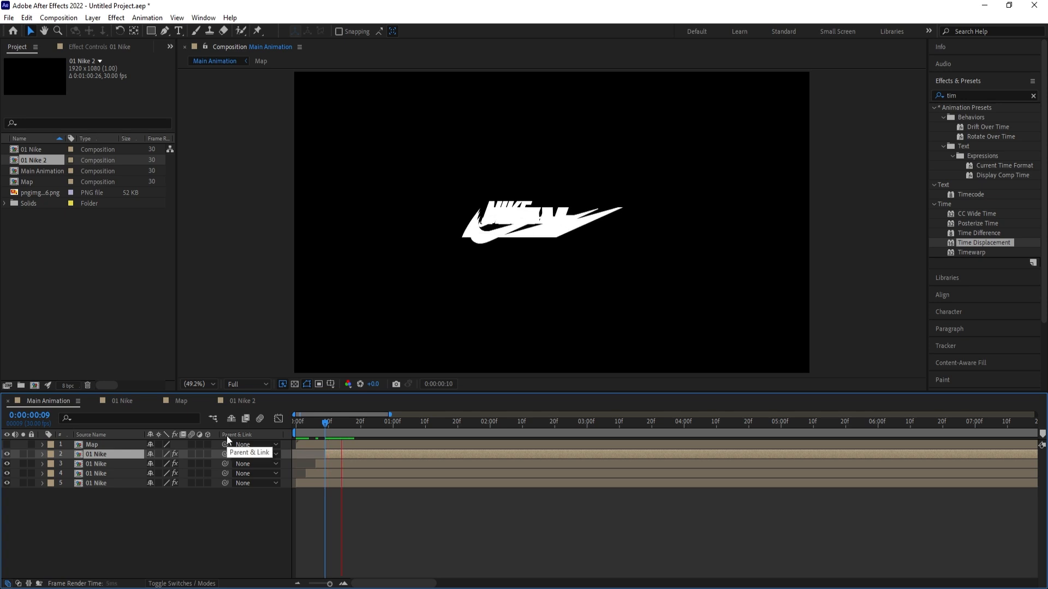
key(space)
key(space)
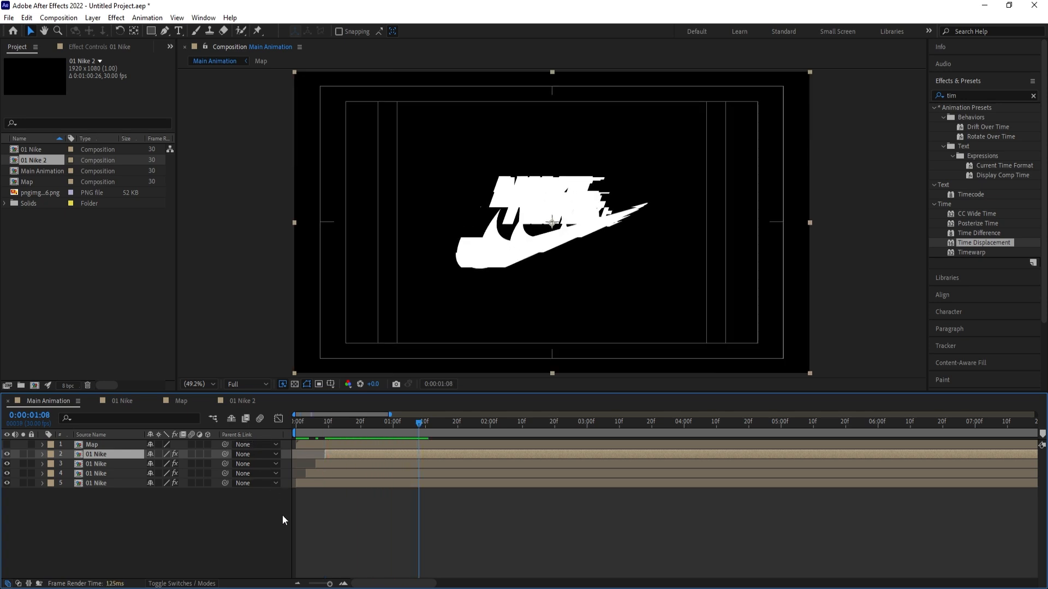
Apply the Fill effect in its default red to the lowest 01 Nike layer.
click(303, 483)
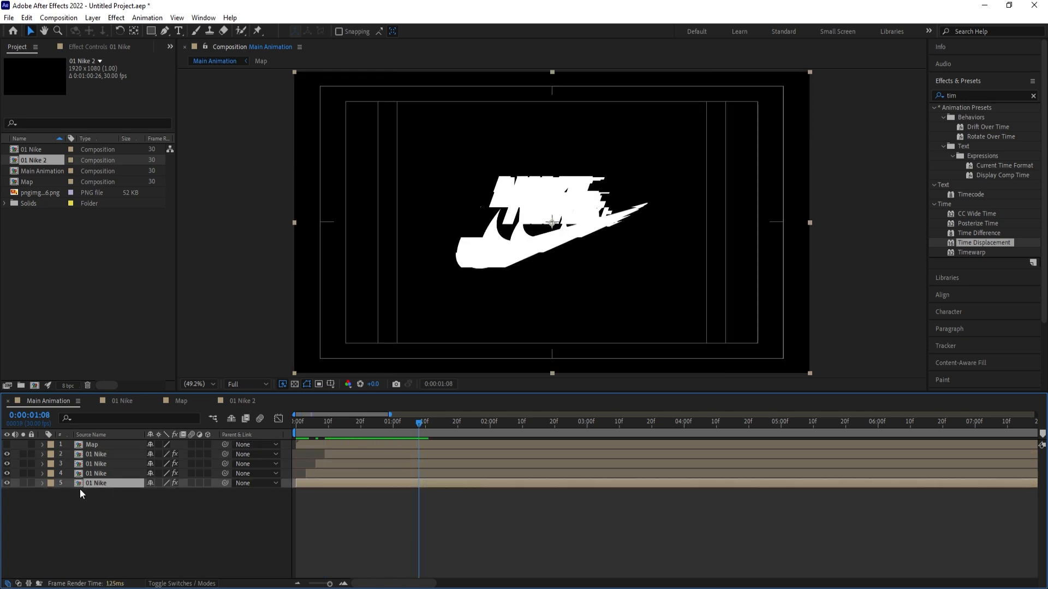
double_click(960, 96)
text(fill)
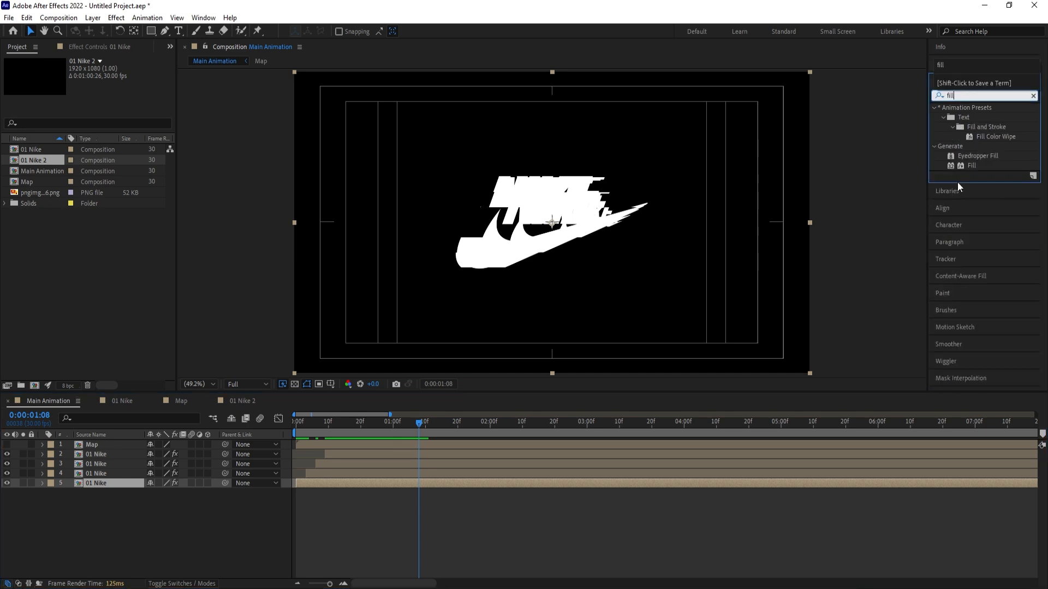
double_click(972, 166)
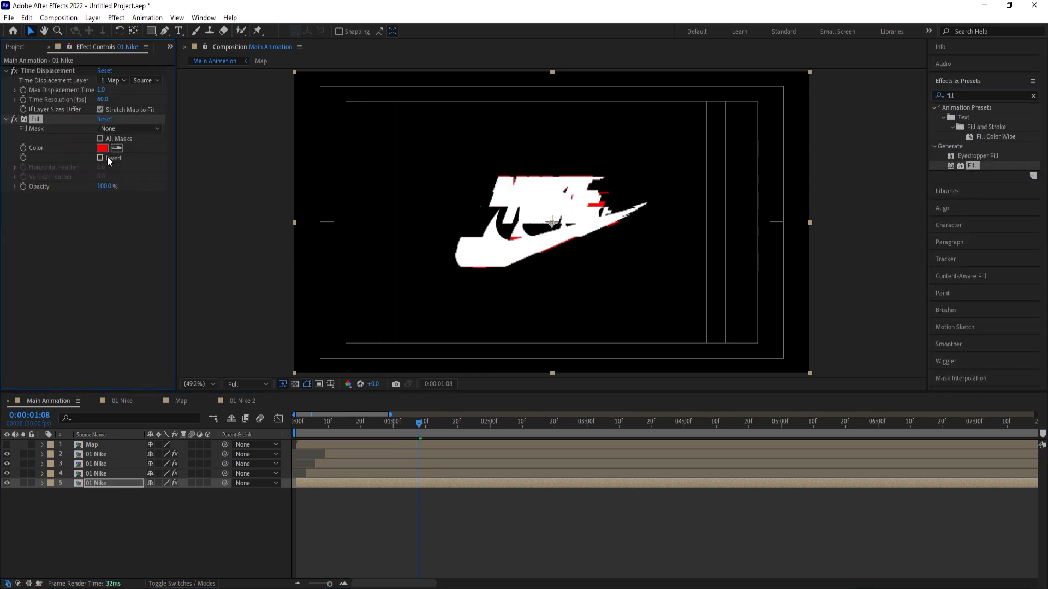
Apply Fill to the 01 Nike copy starting at frame 3 and set its colour to green 00FF3C.
click(96, 474)
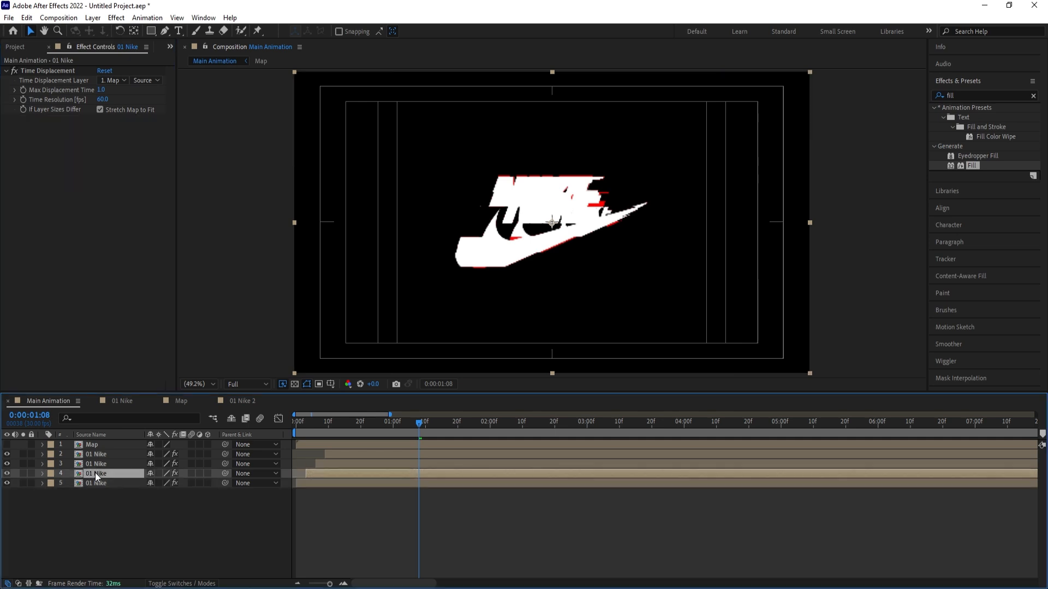
double_click(972, 165)
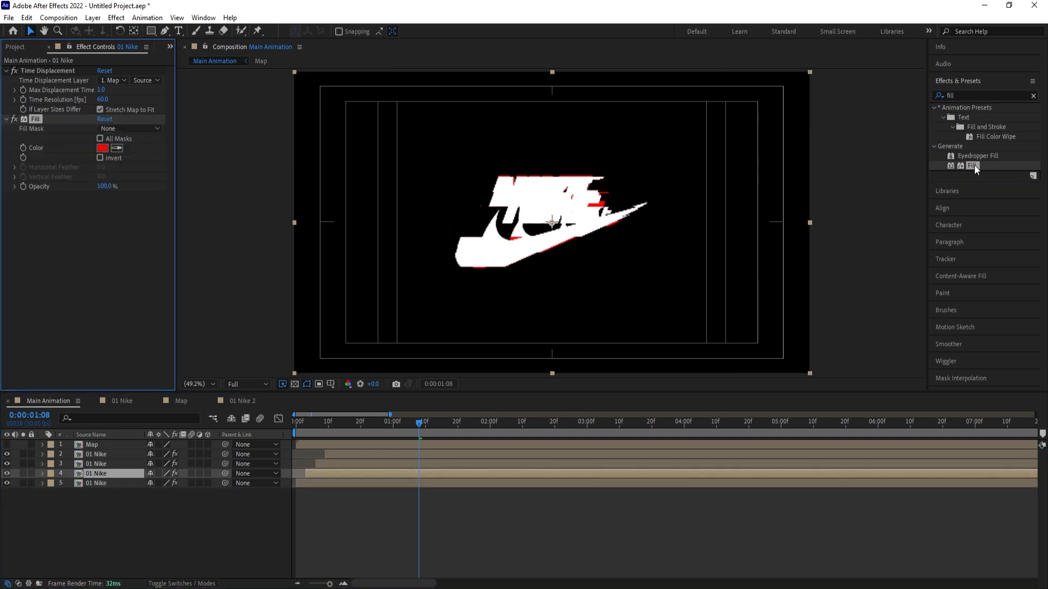
click(102, 148)
text(00FF3C)
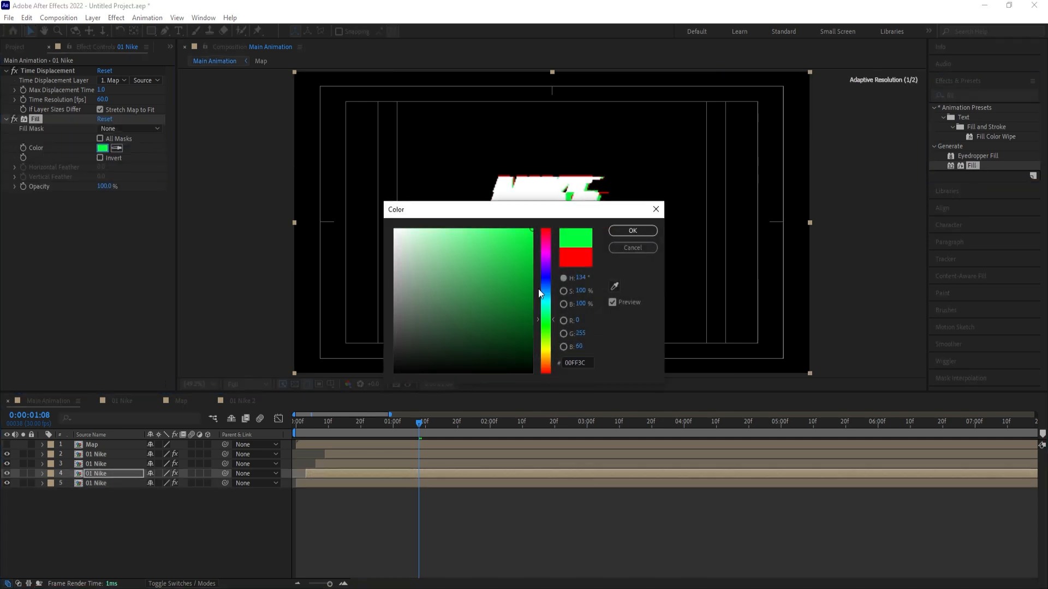
click(621, 235)
Apply a blue Fill to the 01 Nike copy starting at frame 6, and preview the coloured logo from the beginning.
click(89, 464)
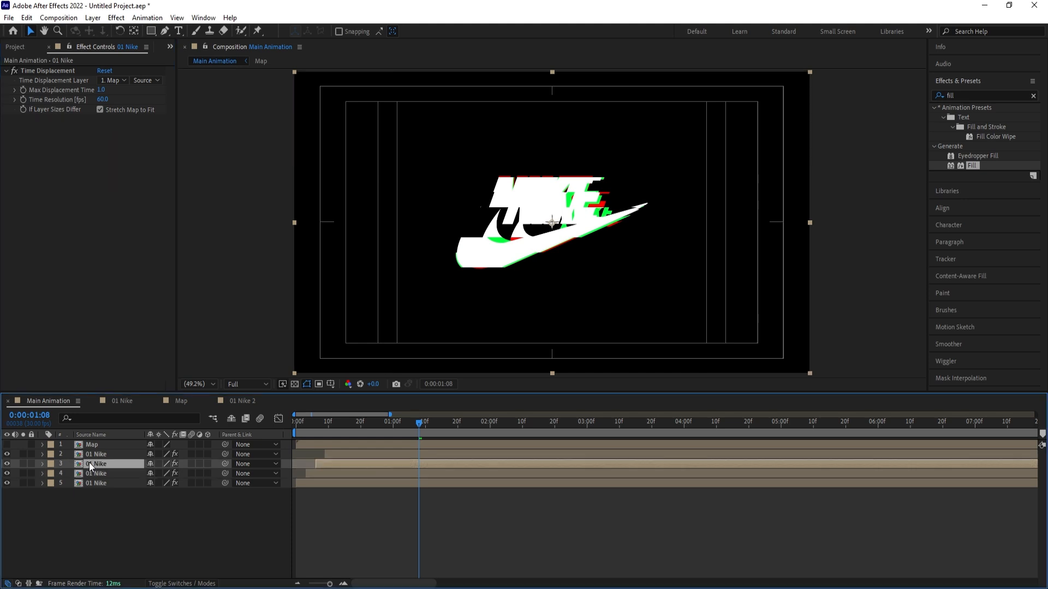
double_click(971, 165)
click(102, 148)
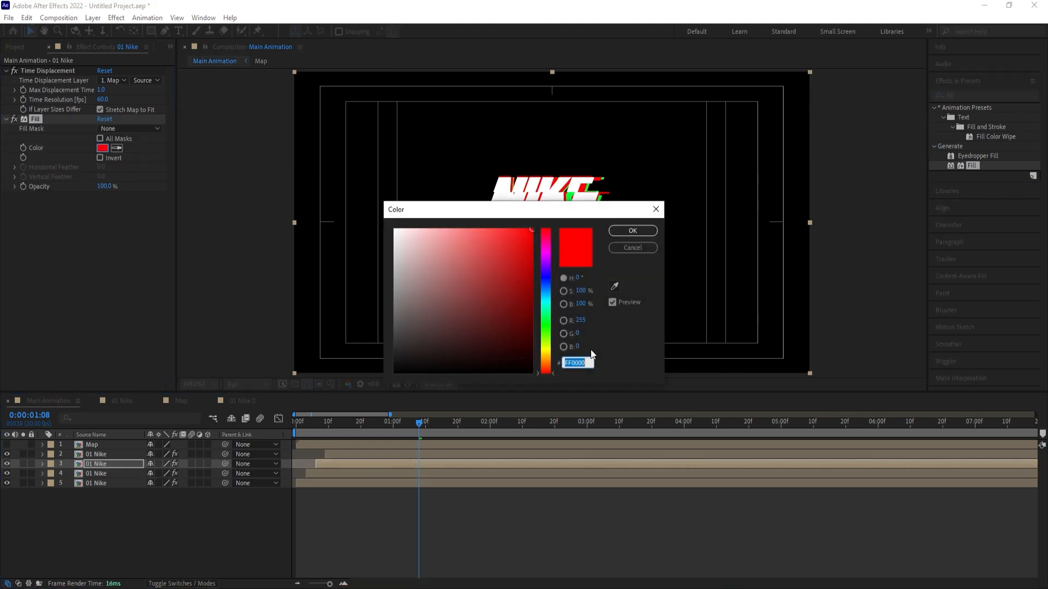
click(545, 285)
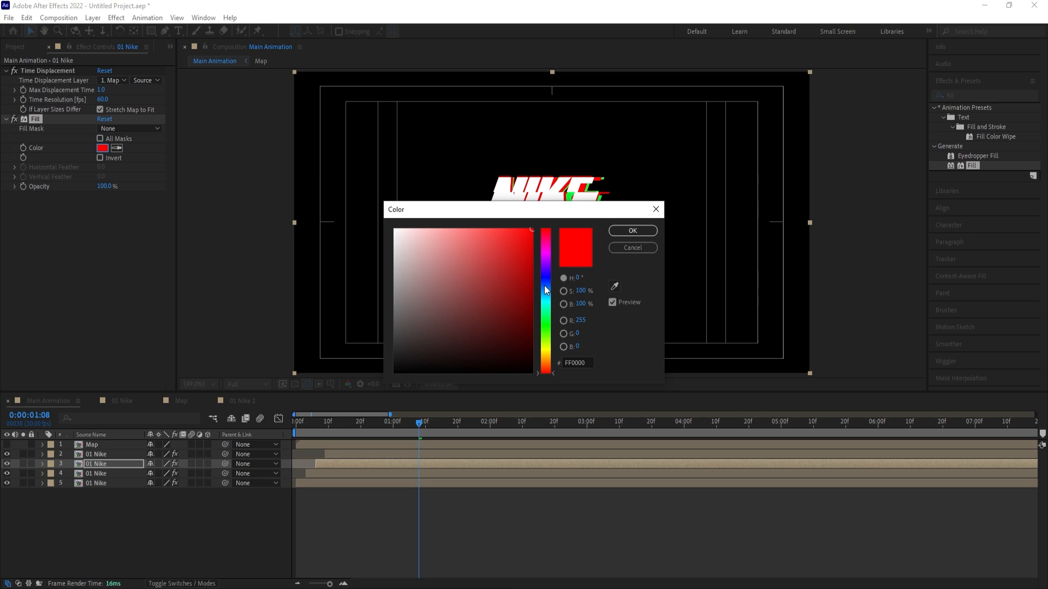
click(631, 231)
drag(305, 427, 284, 421)
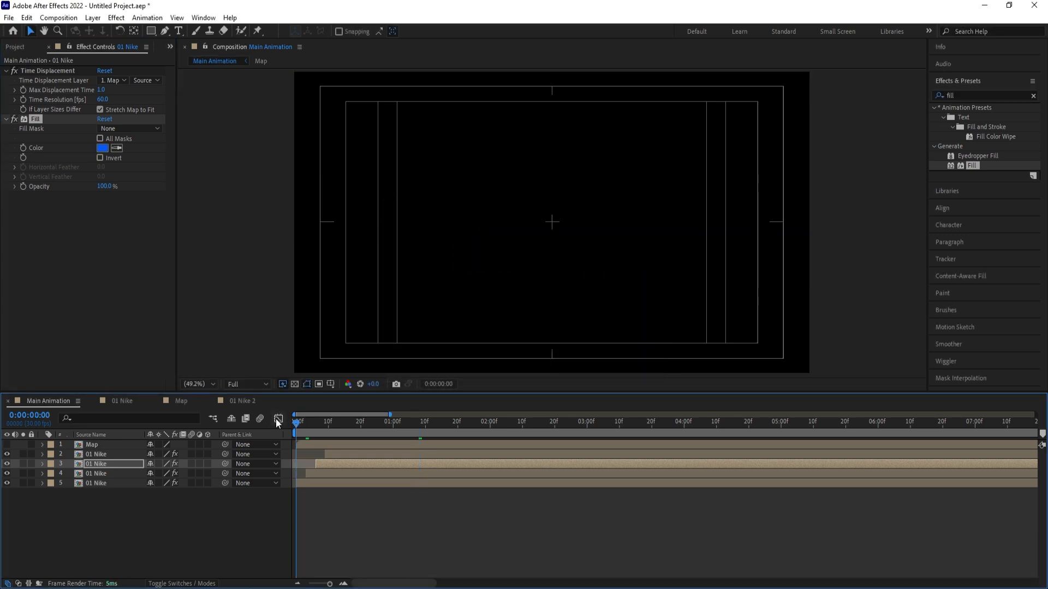
key(space)
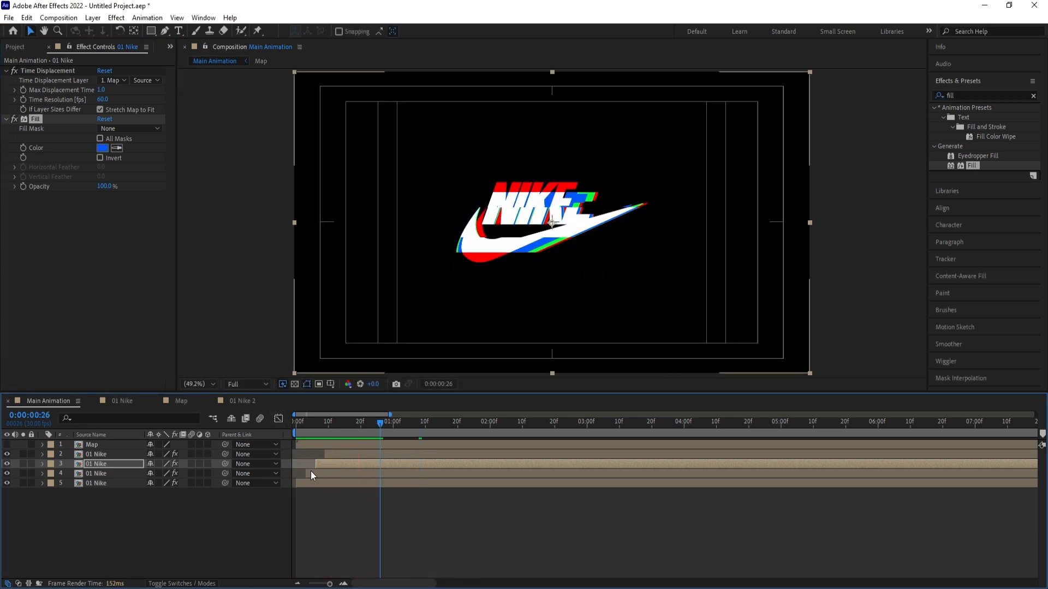
Apply Fill to the uppermost 01 Nike copy, starting at frame 9, and set its colour to black 000000.
click(345, 454)
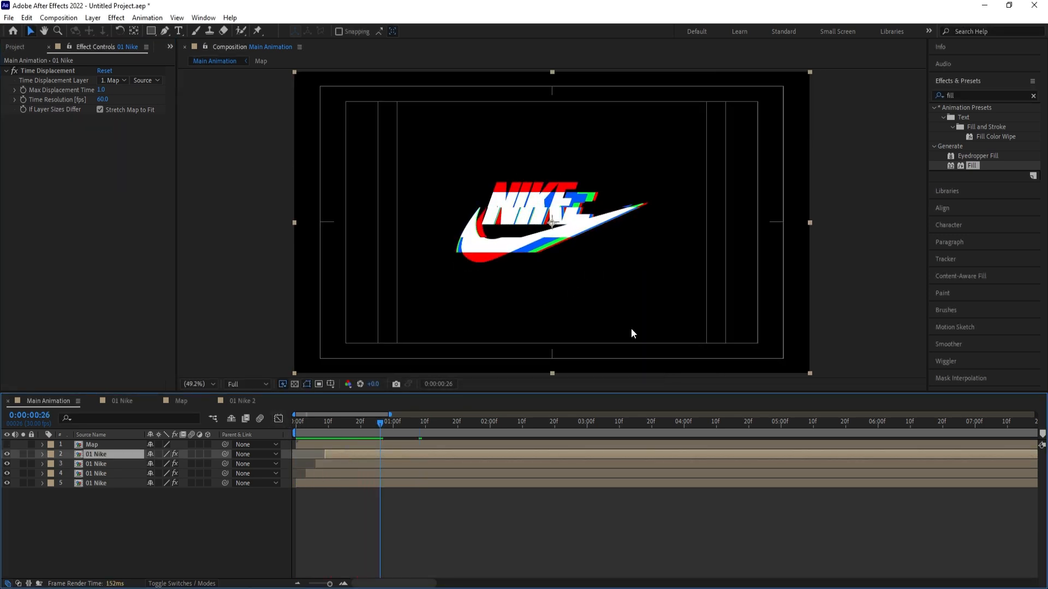
double_click(972, 166)
click(103, 150)
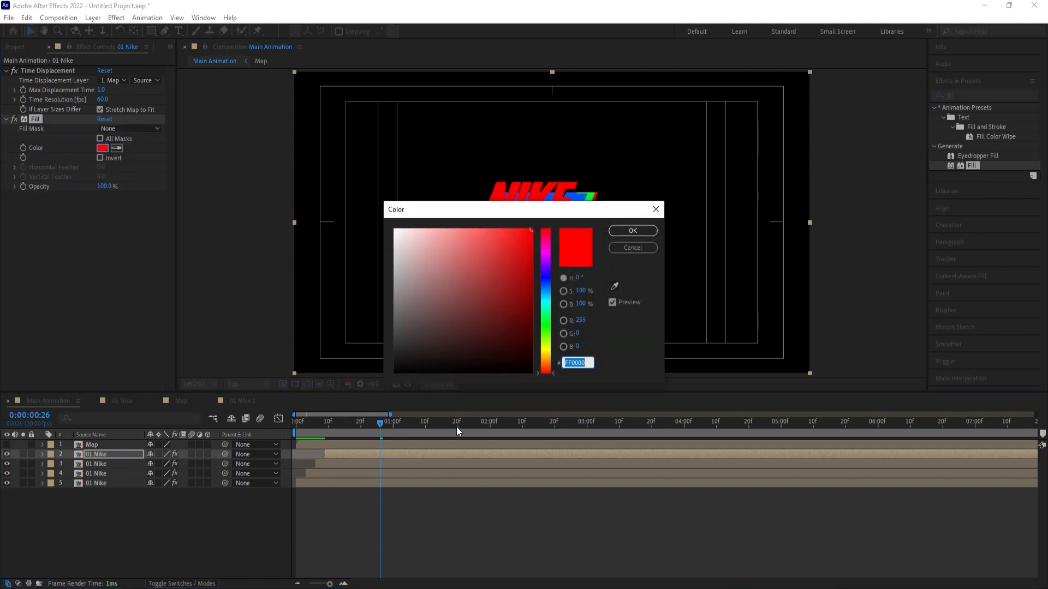
text(000000)
key(Return)
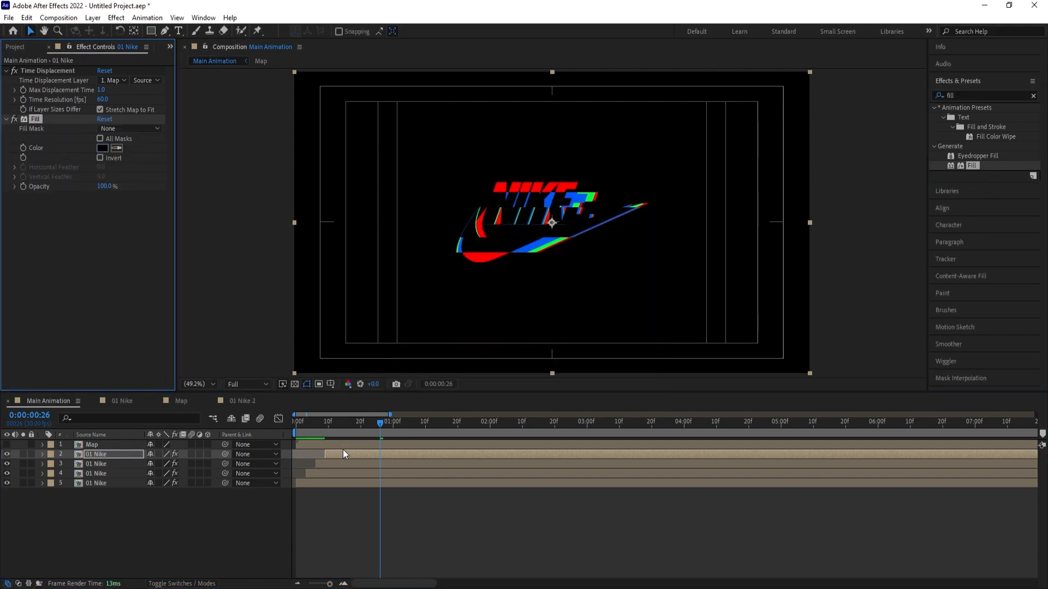
Duplicate the black-filled 01 Nike layer and set the upper copy's Fill colour to white FFFFFF.
click(96, 454)
key(ctrl+d)
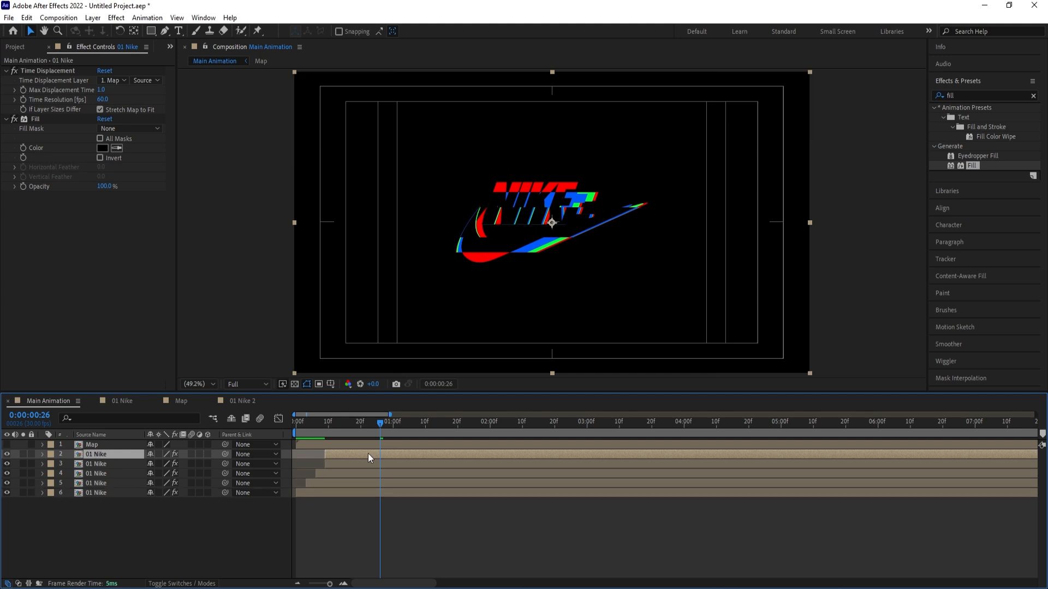
click(99, 149)
text(ffffff)
key(Return)
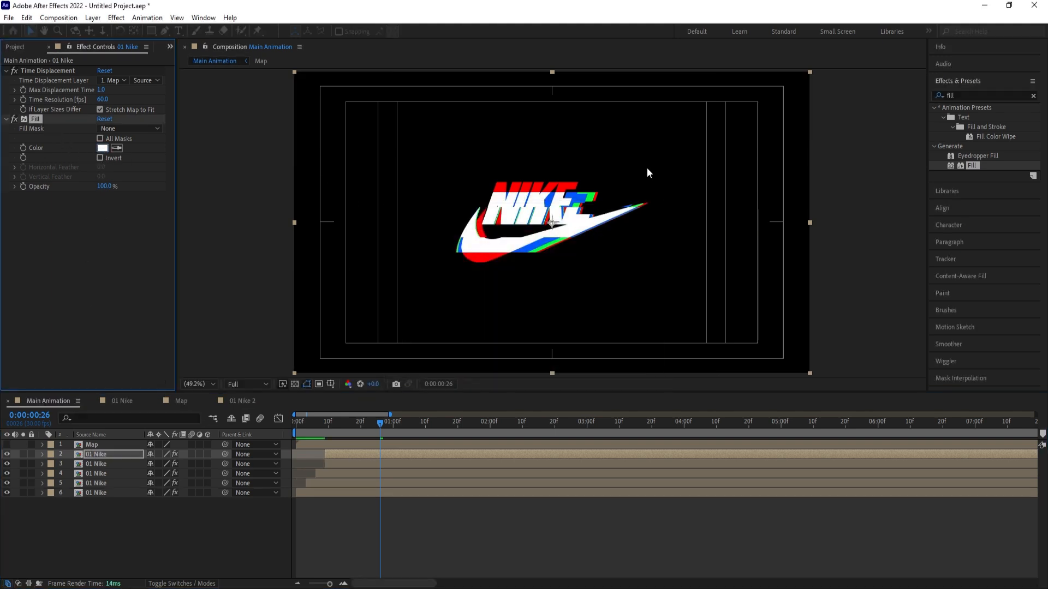
Apply Find Edges with Invert enabled to the white-filled 01 Nike copy.
click(985, 96)
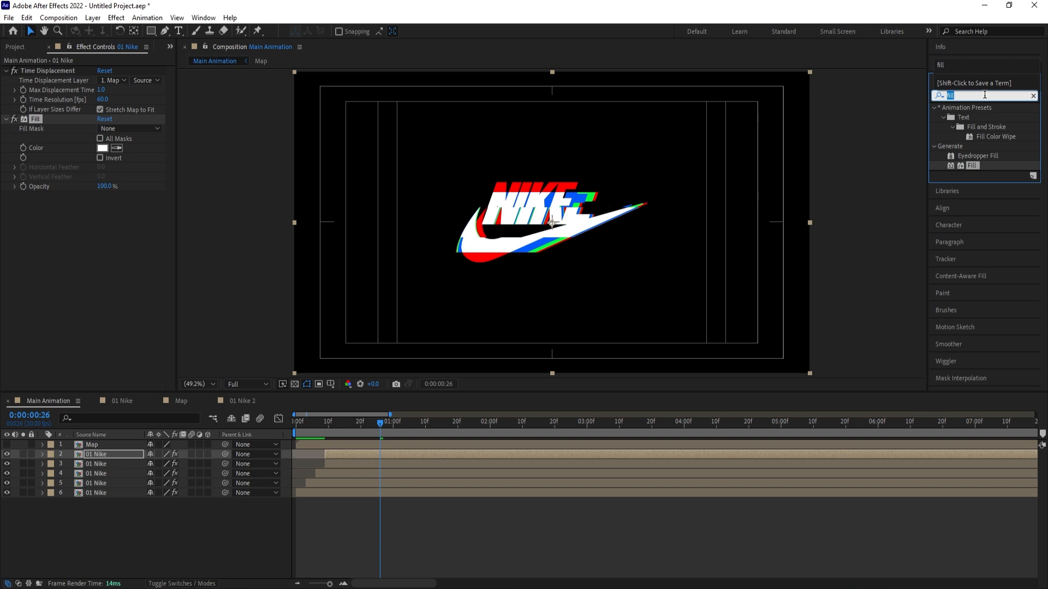
text(find)
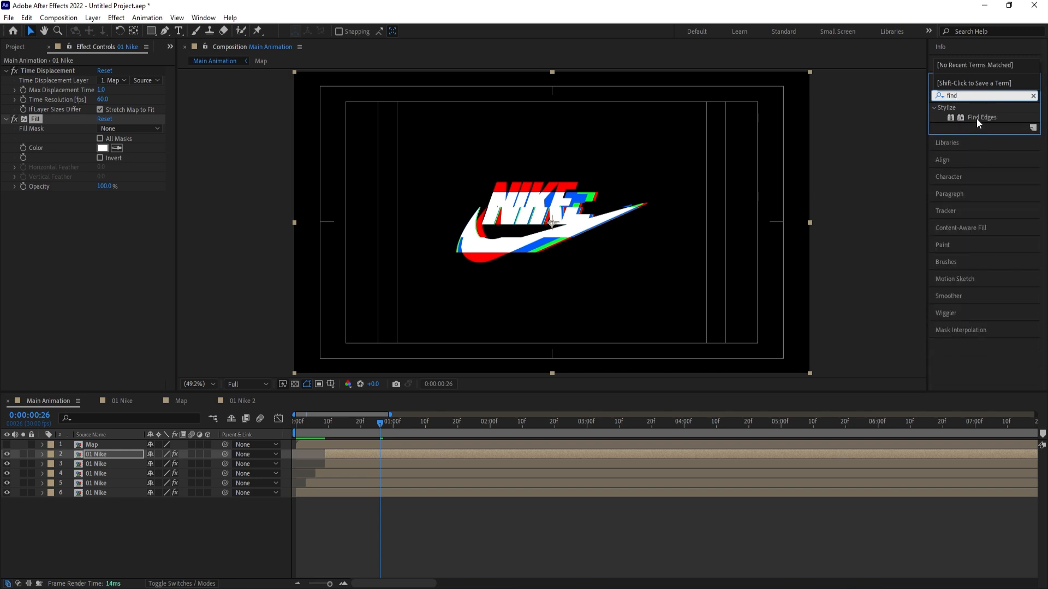
double_click(977, 119)
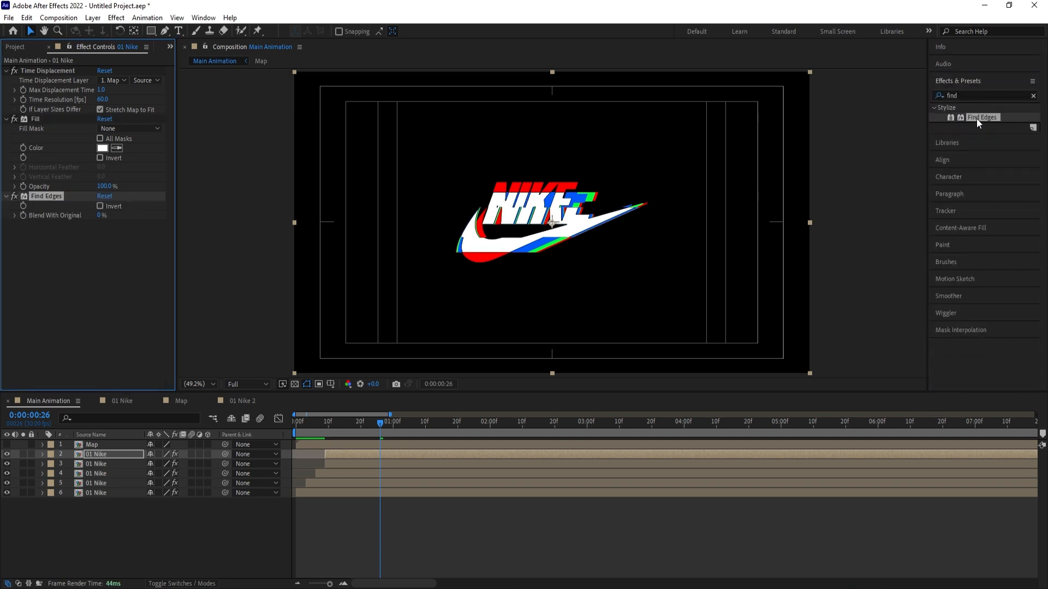
click(99, 206)
Shift the Find Edges 01 Nike copy to start at frame 12 and preview the outlined animation.
drag(335, 456, 346, 457)
key(space)
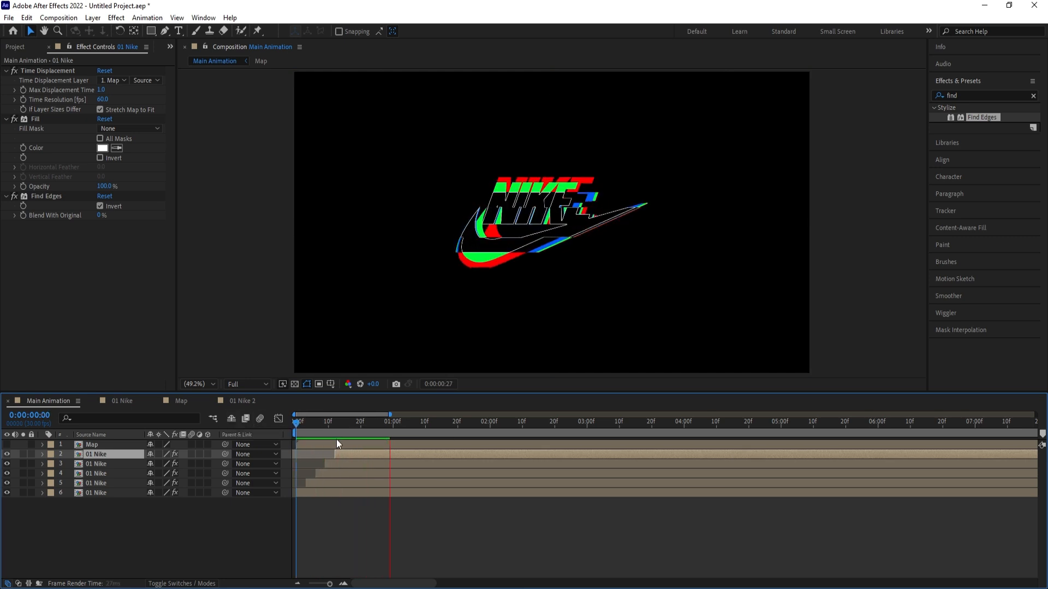
key(space)
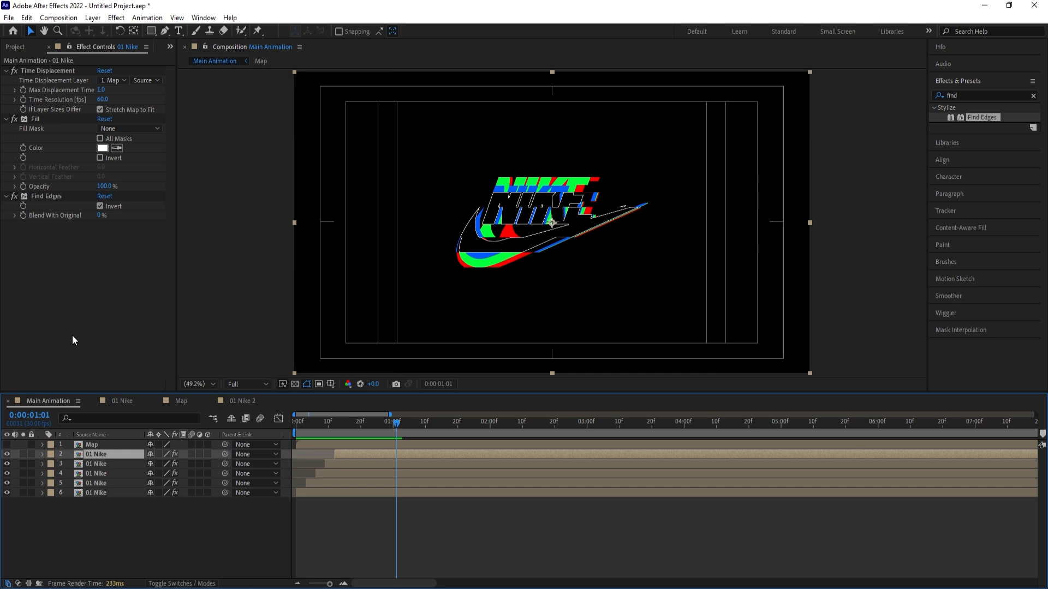
Duplicate the outlined 01 Nike layer, replace the upper copy's source with the 01 Nike 2 composition, and preview from the beginning.
key(ctrl+0)
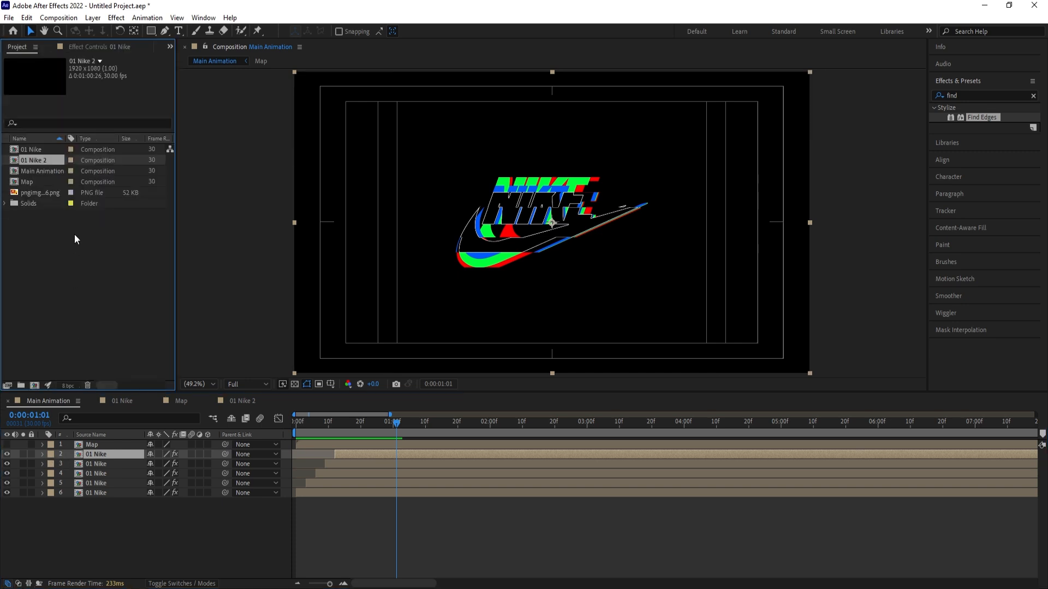
click(91, 454)
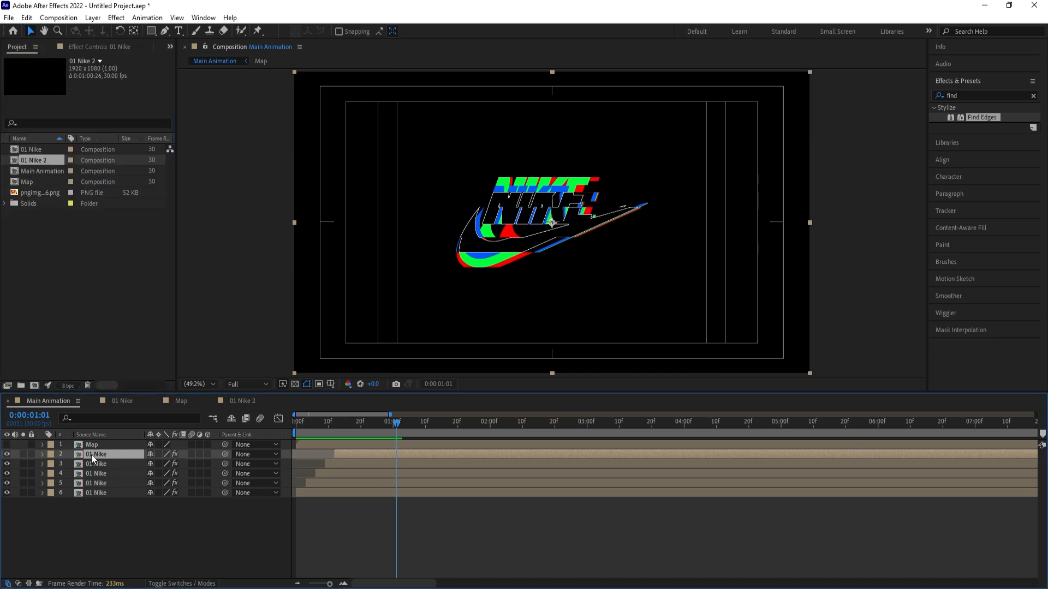
key(ctrl+d)
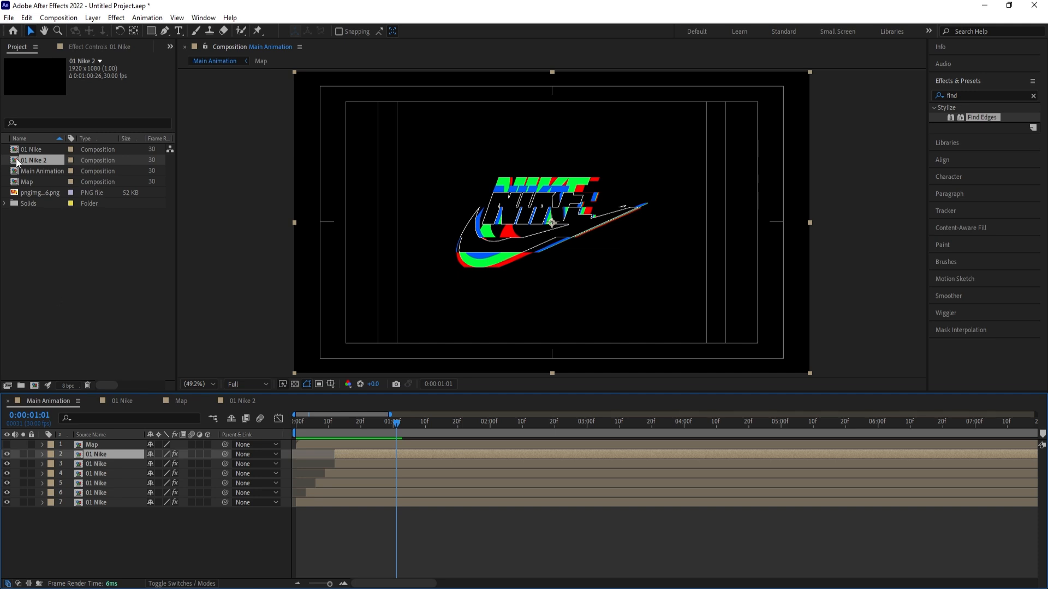
click(31, 161)
drag(30, 162, 117, 454)
drag(342, 425, 227, 421)
key(space)
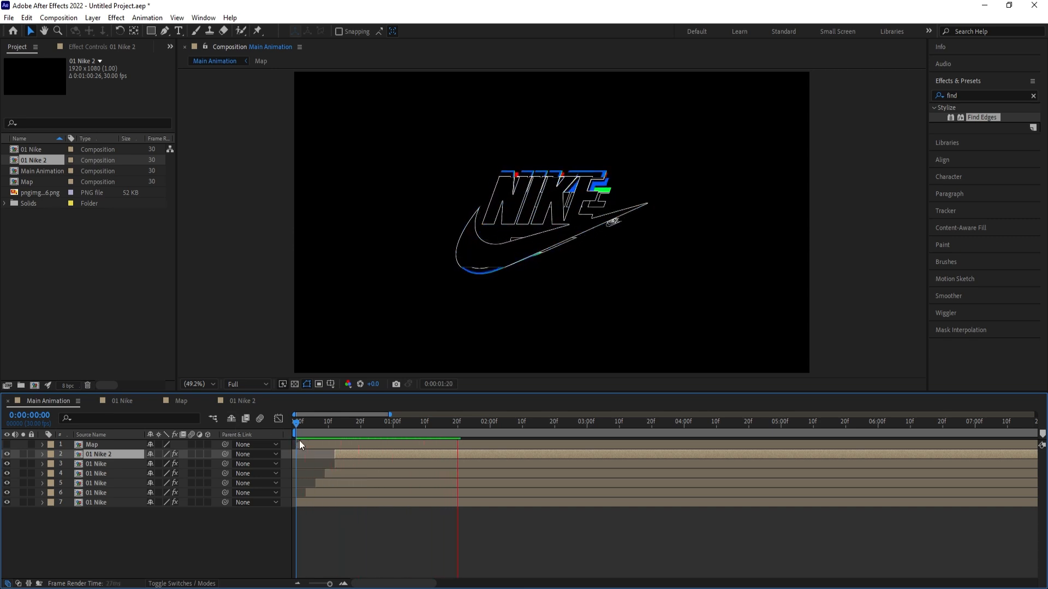
key(space)
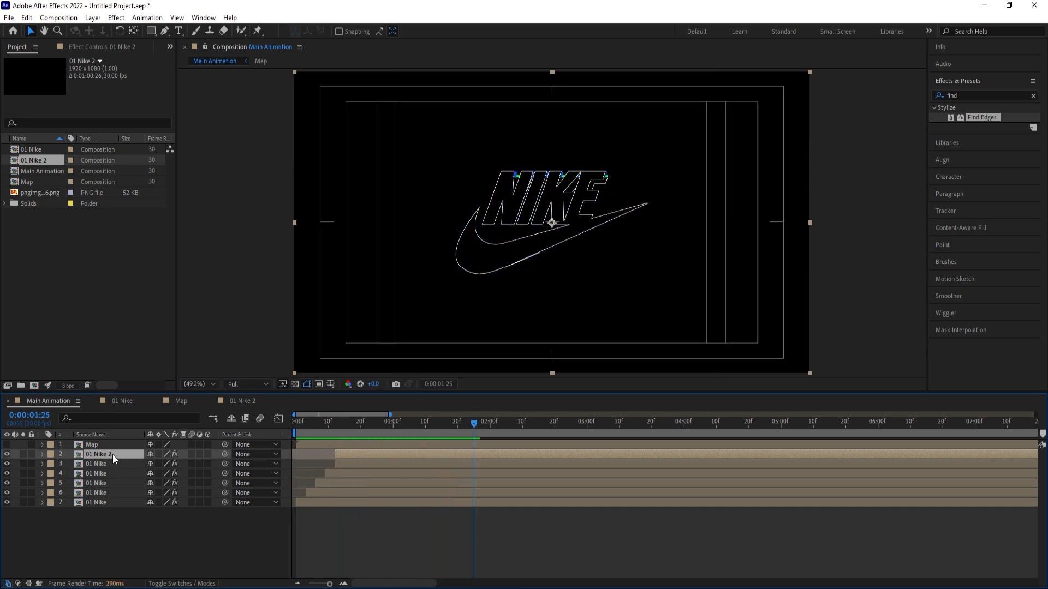
Move the 01 Nike 2 layer beneath the black-filled 01 Nike copy starting at frame 9, and preview from the beginning.
drag(112, 454, 117, 482)
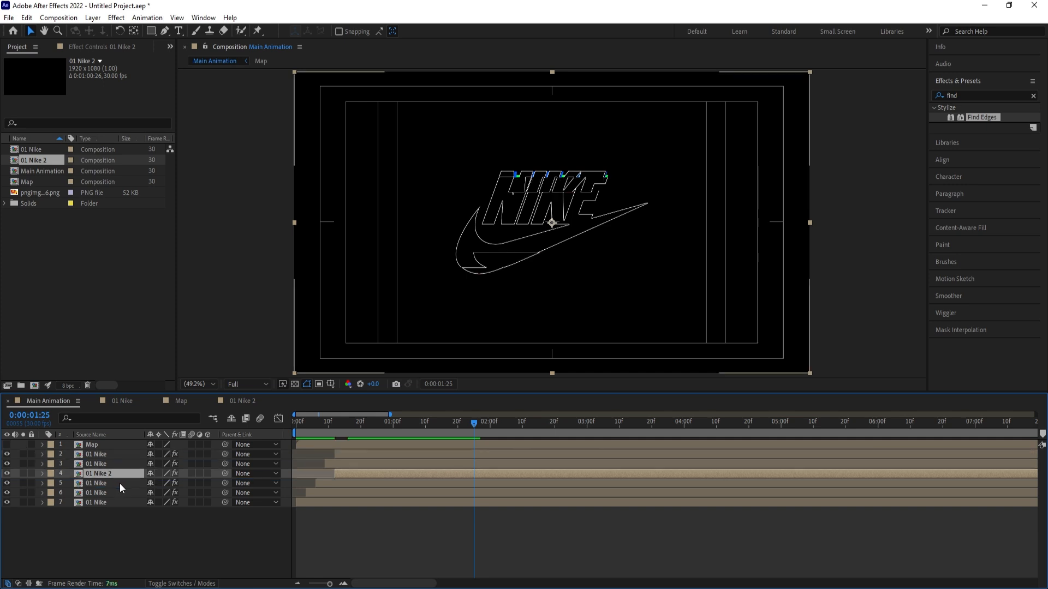
key(space)
key(space)
key(Home)
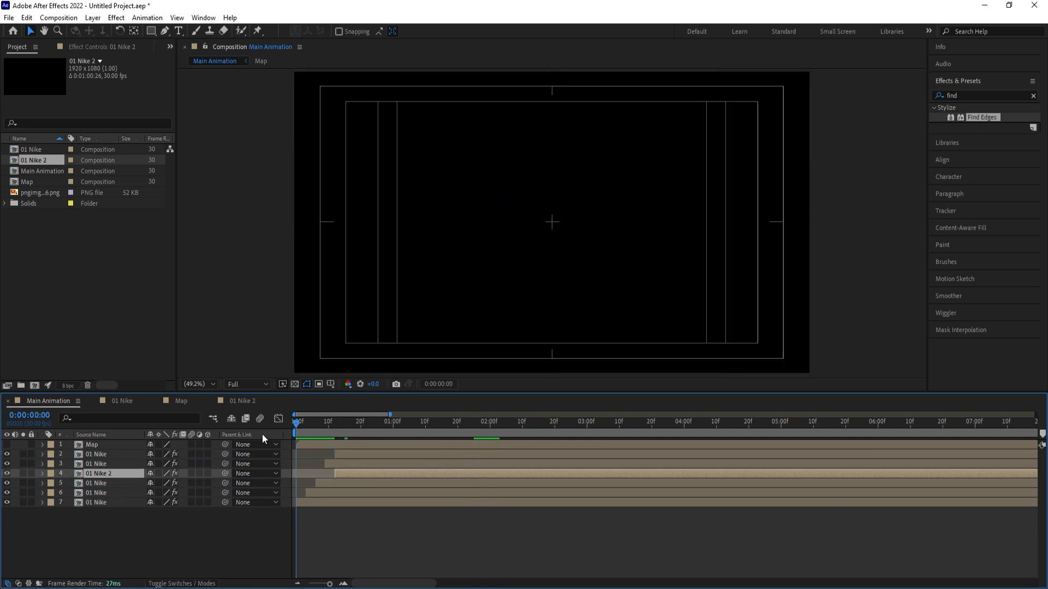
key(space)
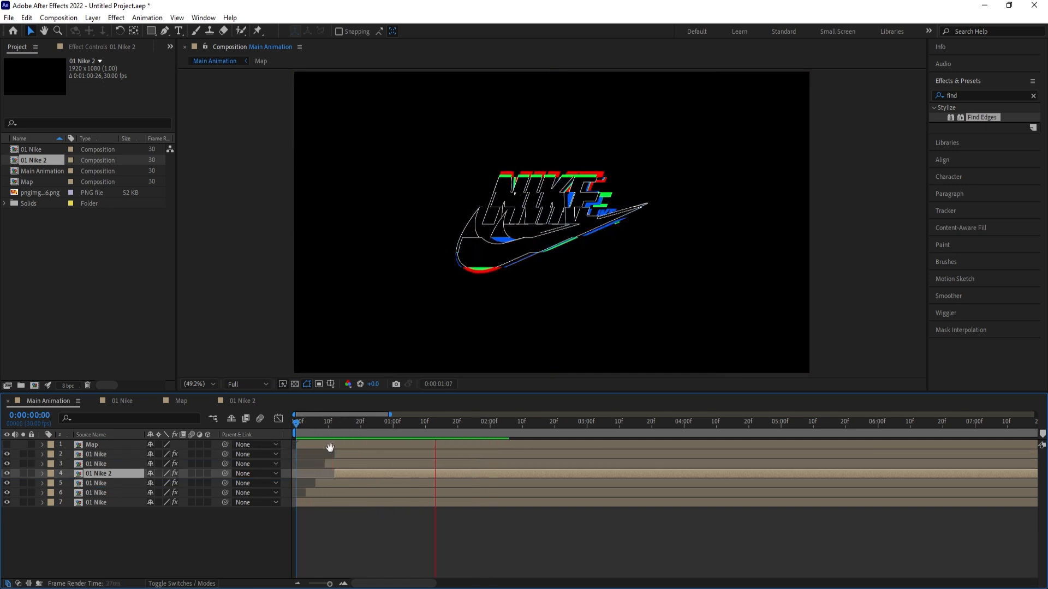
key(space)
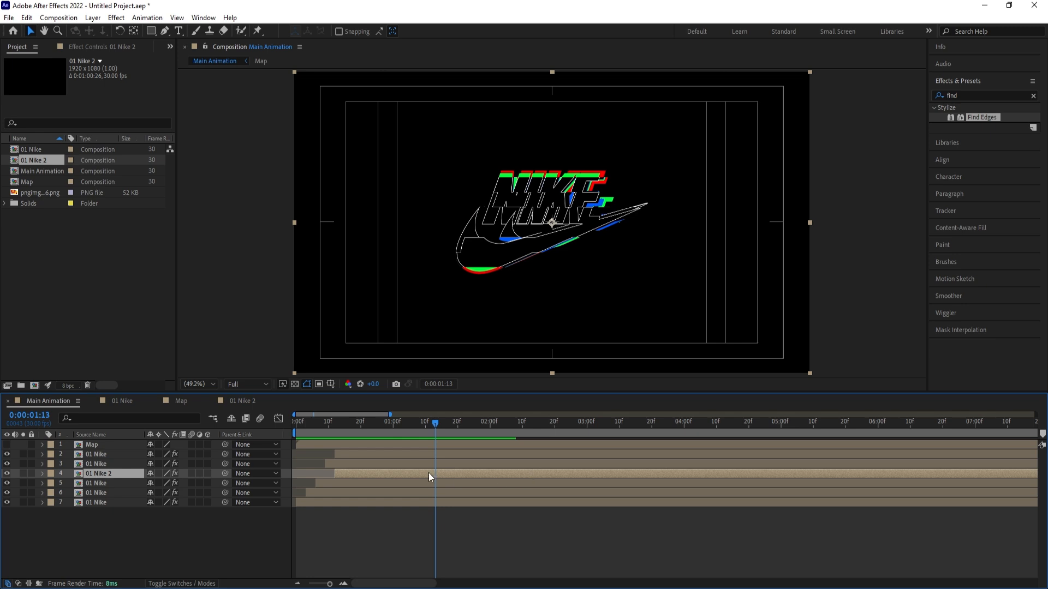
Duplicate the 01 Nike 2 layer, remove Find Edges from the upper copy, and preview the solid white logo reveal.
key(ctrl+d)
click(86, 46)
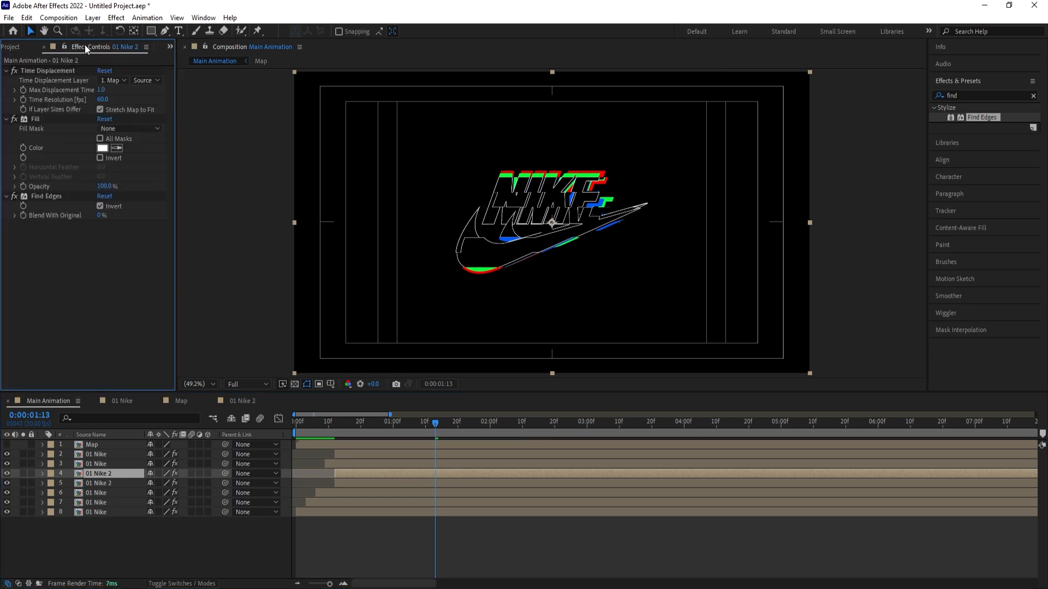
click(35, 200)
key(Delete)
key(space)
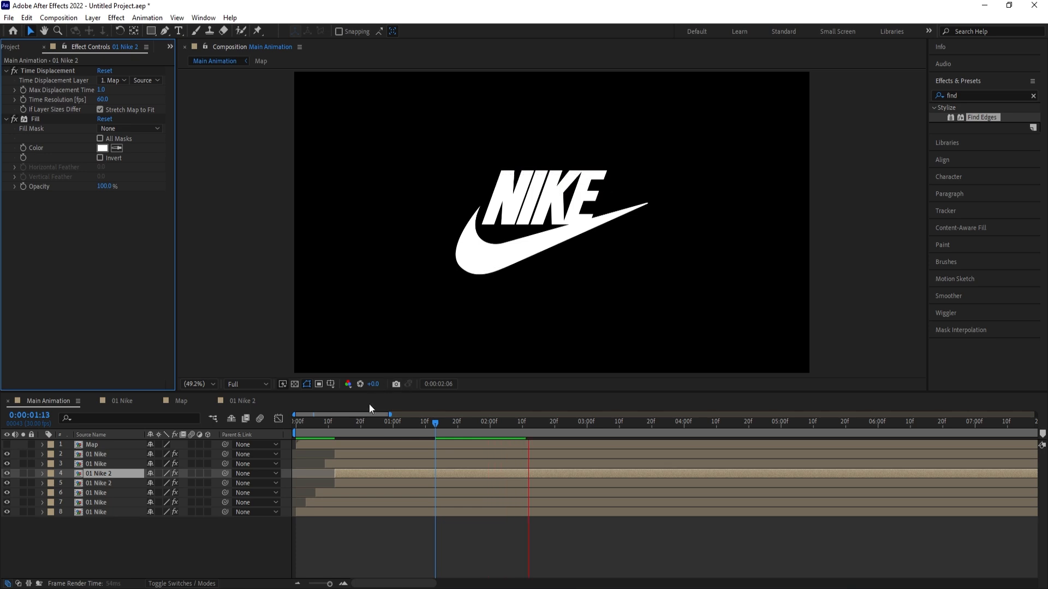
key(Home)
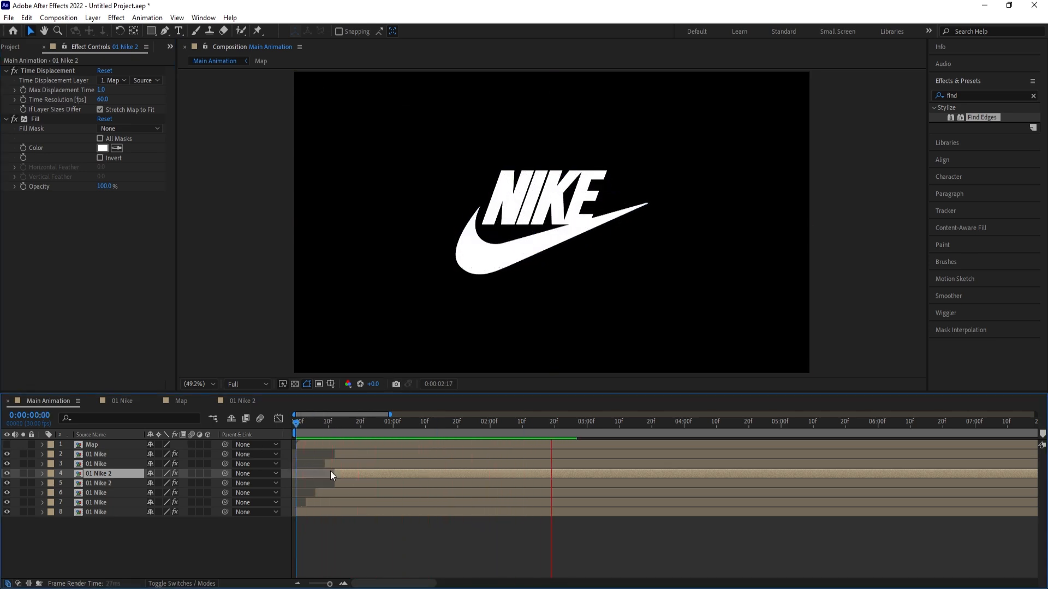
click(338, 430)
key(space)
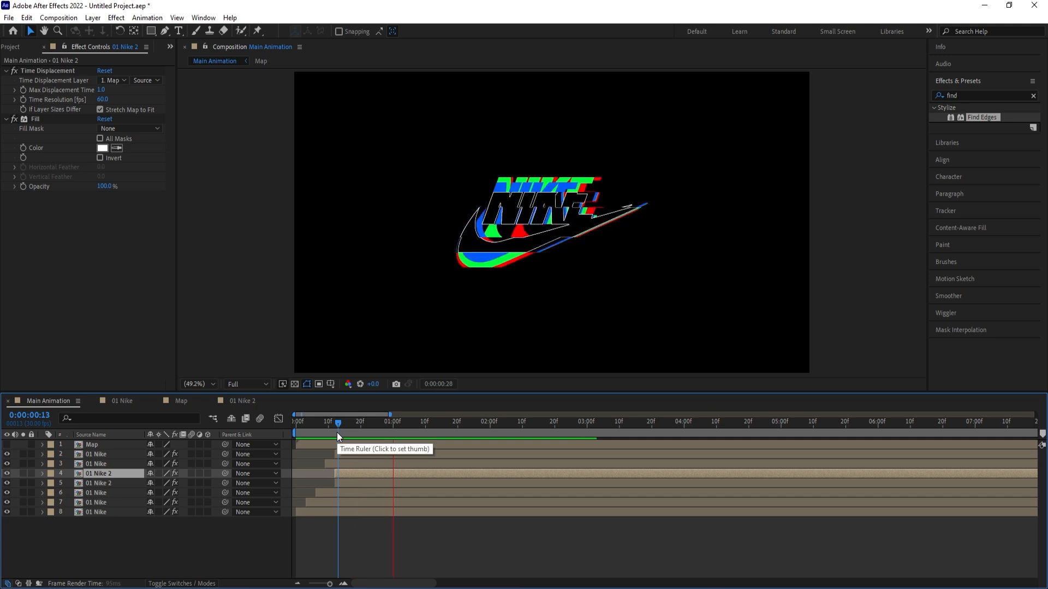
key(space)
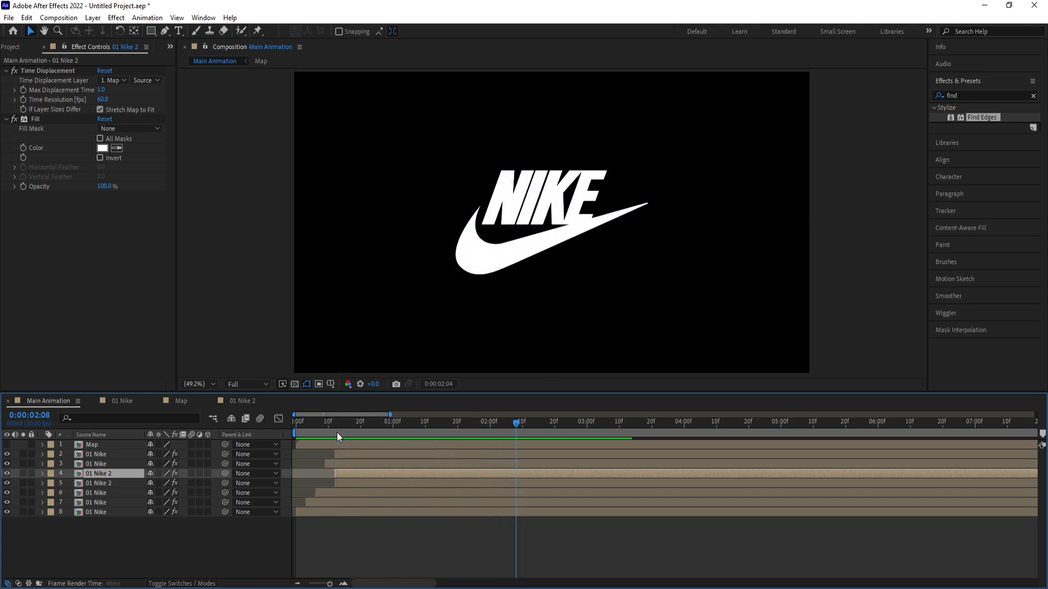
In the 01 Nike composition, set the logo's X position at the 0:00:01:00 keyframe to 491 and preview the movement.
double_click(110, 483)
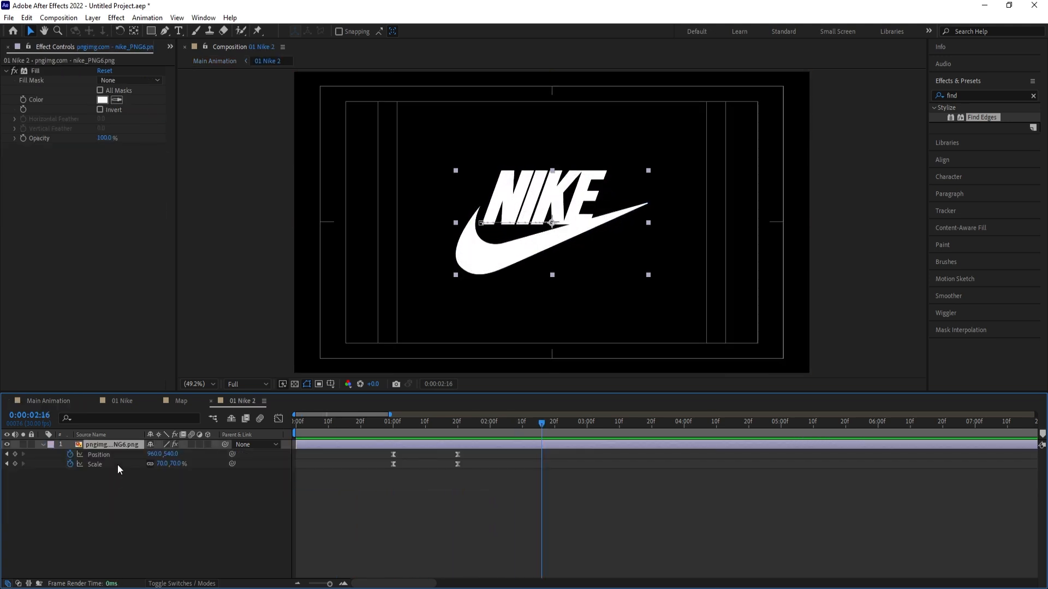
click(135, 400)
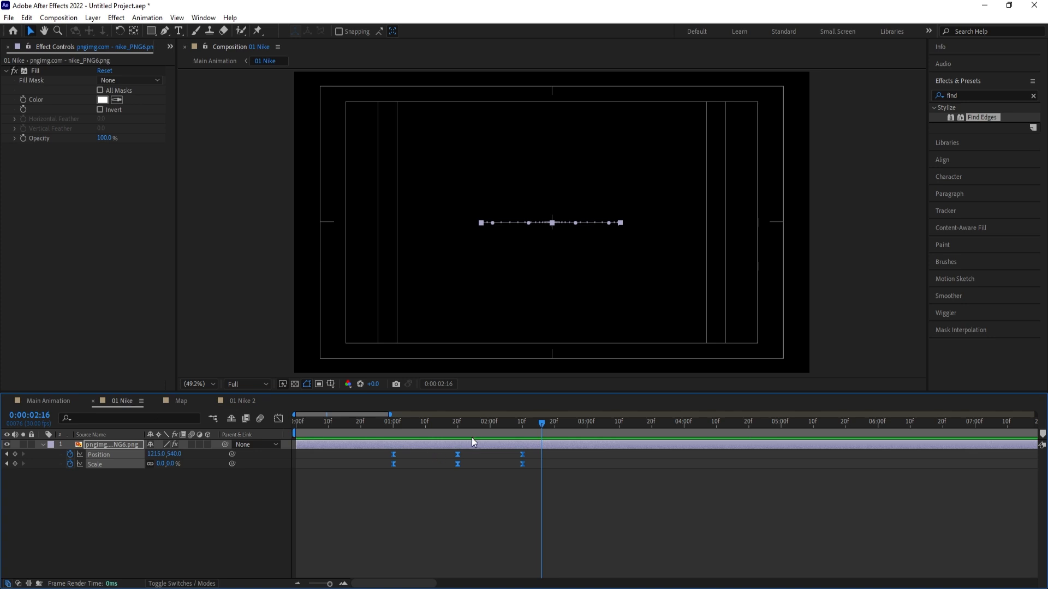
drag(465, 423, 400, 424)
click(413, 483)
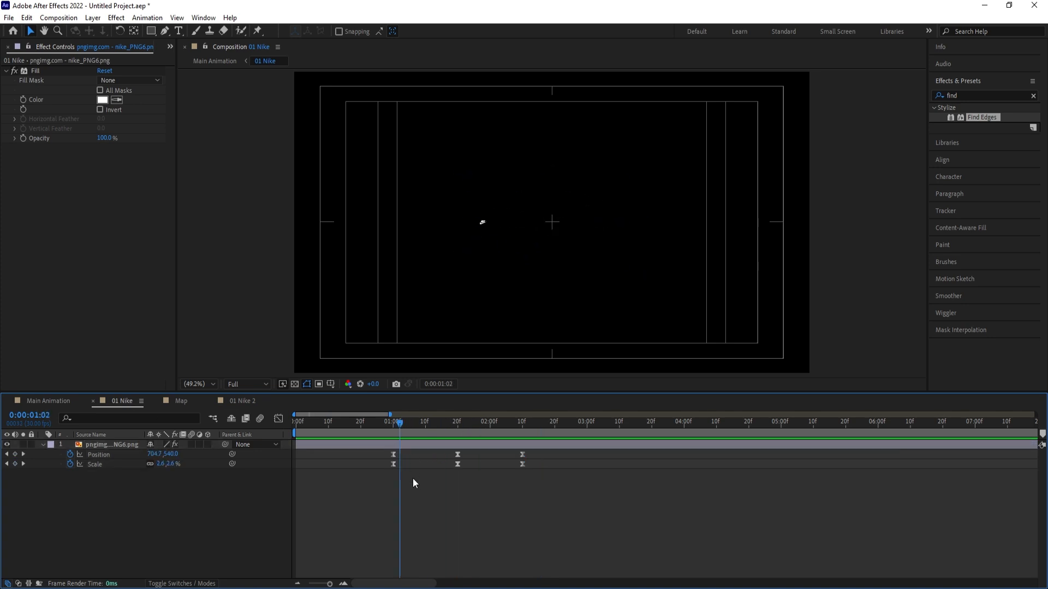
click(396, 444)
key(j)
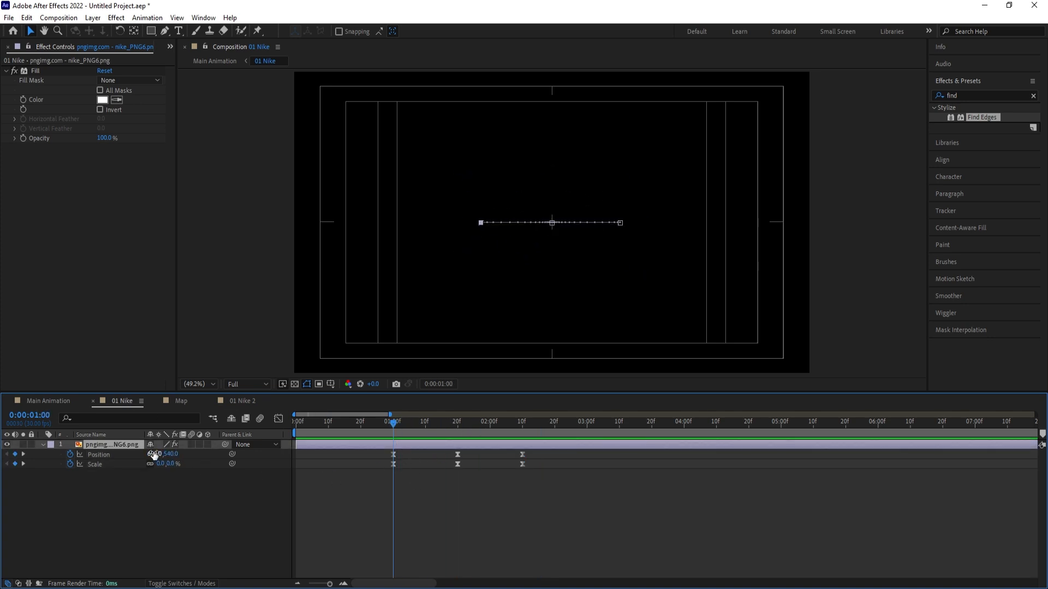
drag(155, 455, 136, 476)
key(space)
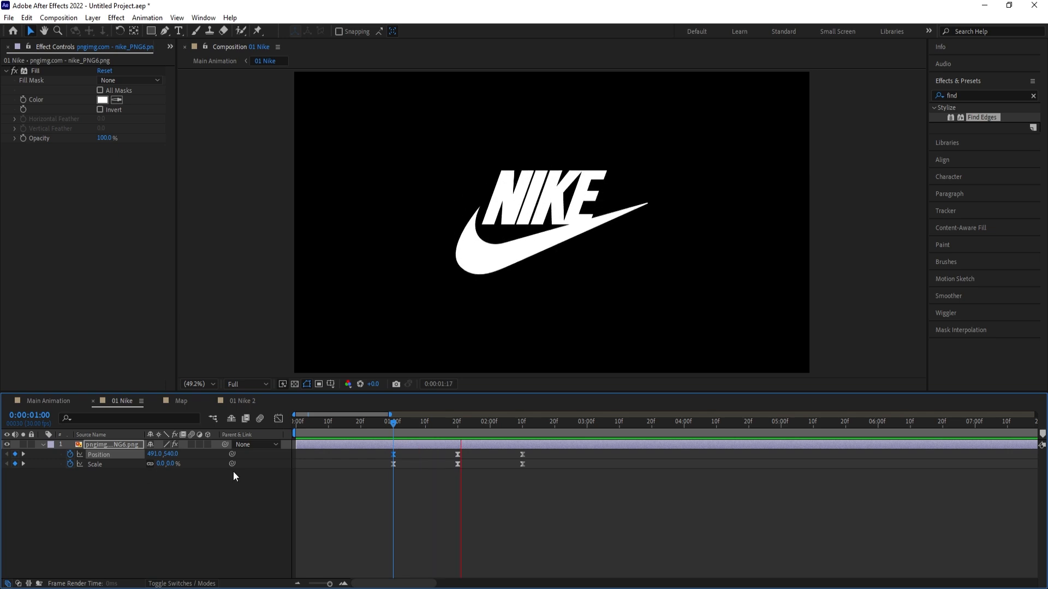
Set the logo's X position at the 0:00:02:10 keyframe to 1369, and preview the Main Animation composition from the beginning.
click(492, 436)
key(k)
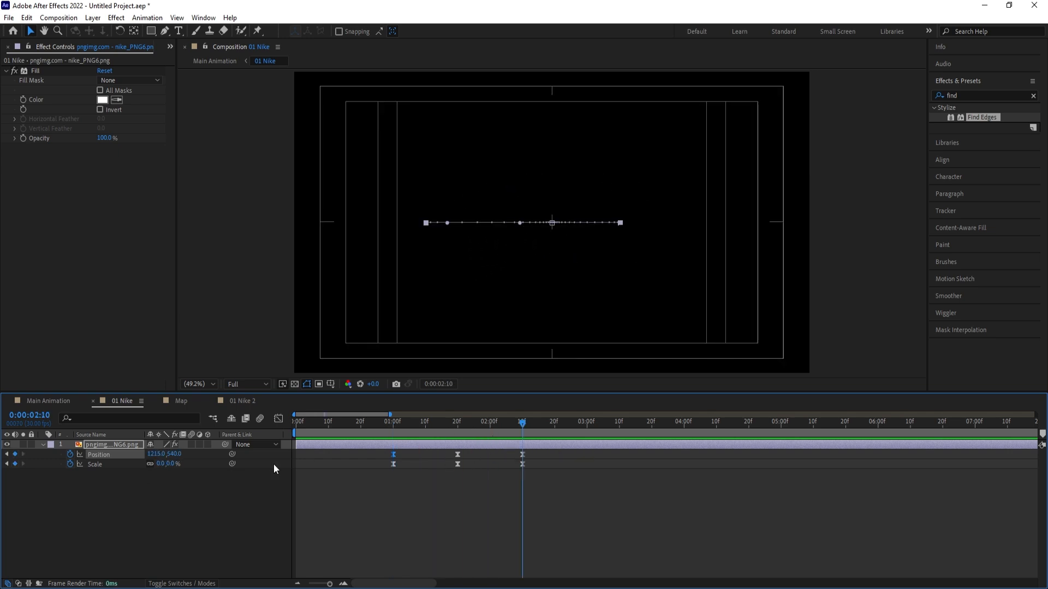
drag(154, 454, 240, 453)
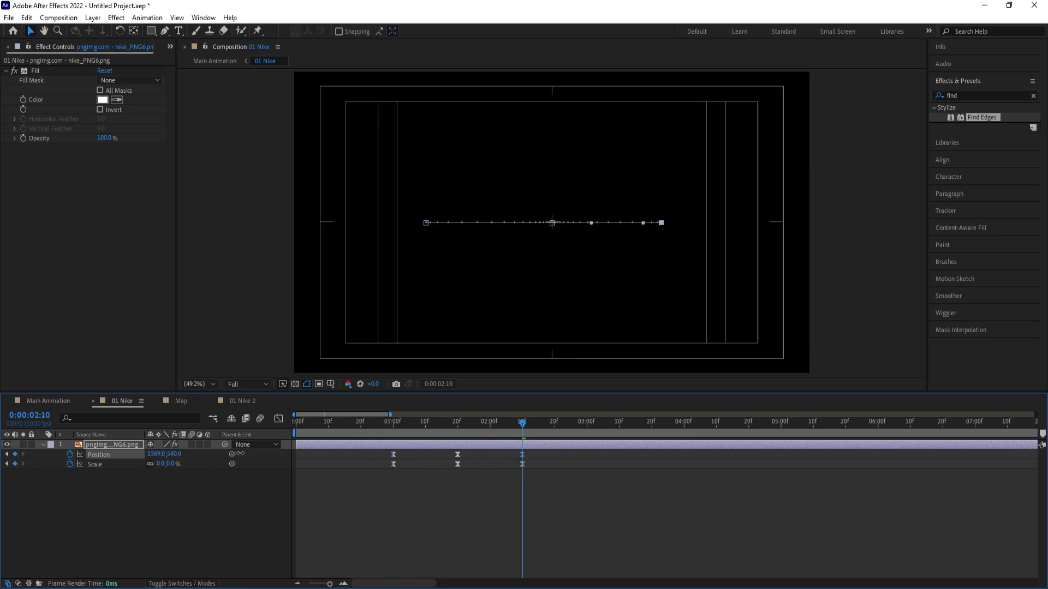
key(space)
drag(398, 431, 383, 426)
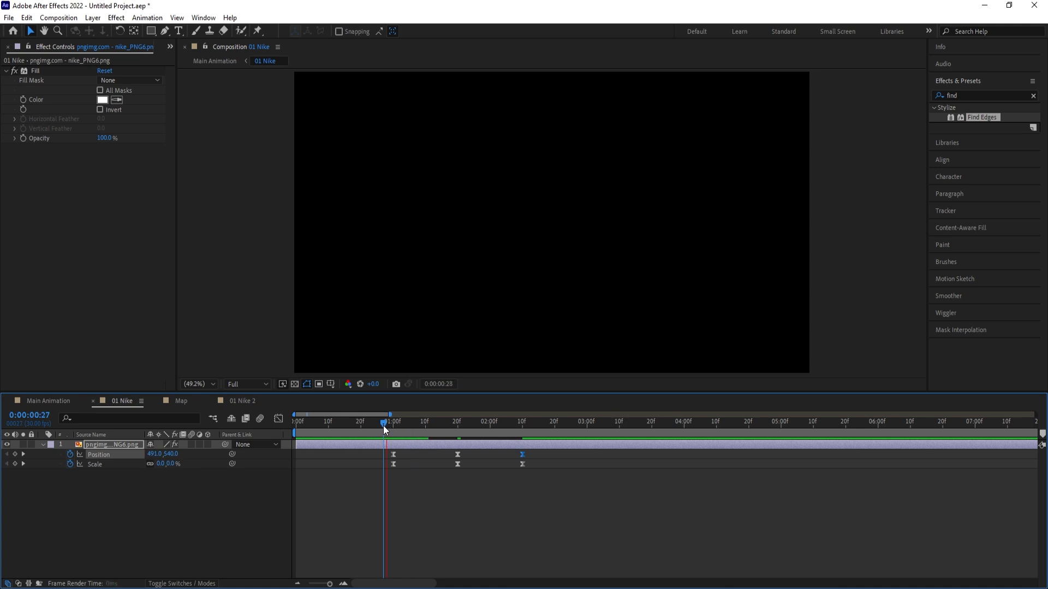
click(48, 400)
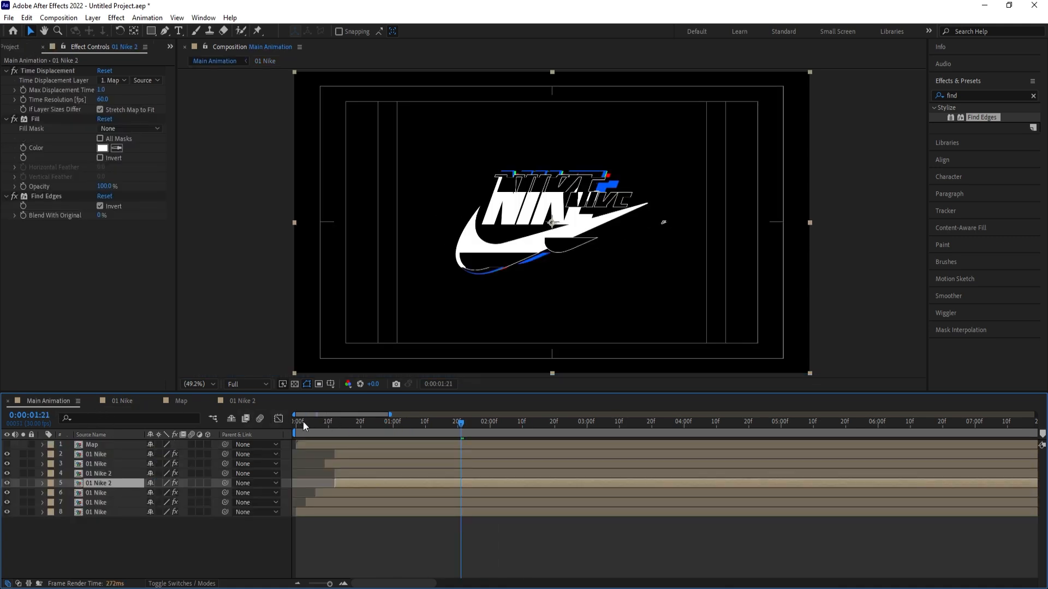
click(303, 422)
key(space)
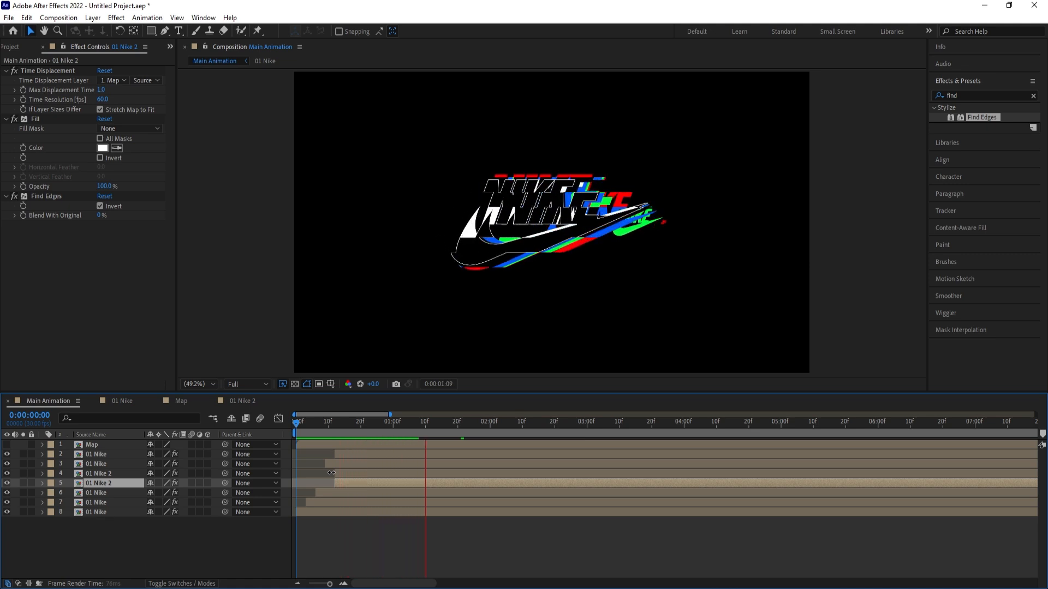
key(space)
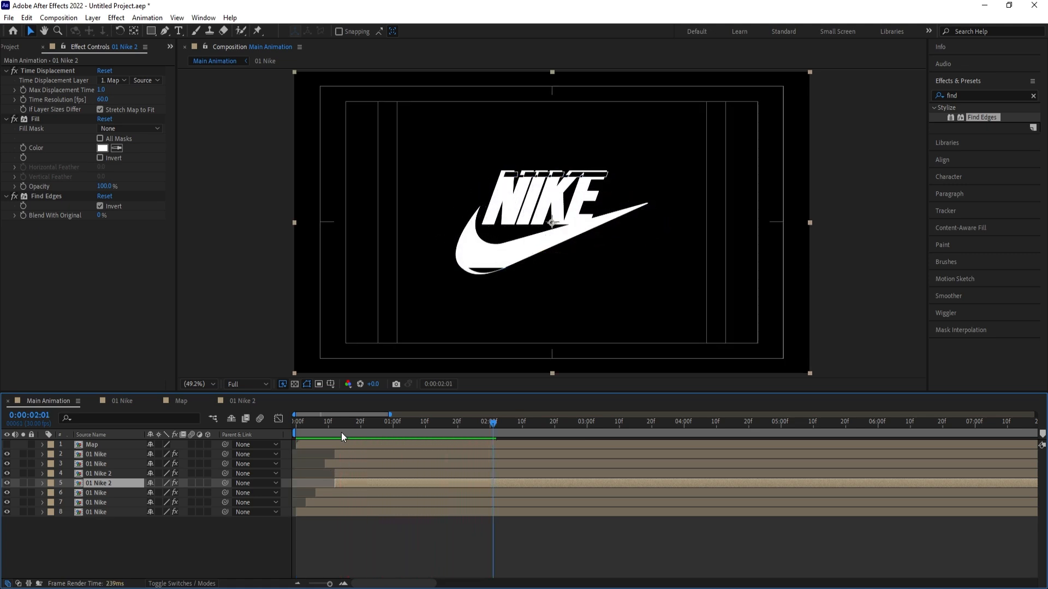
key(space)
key(space)
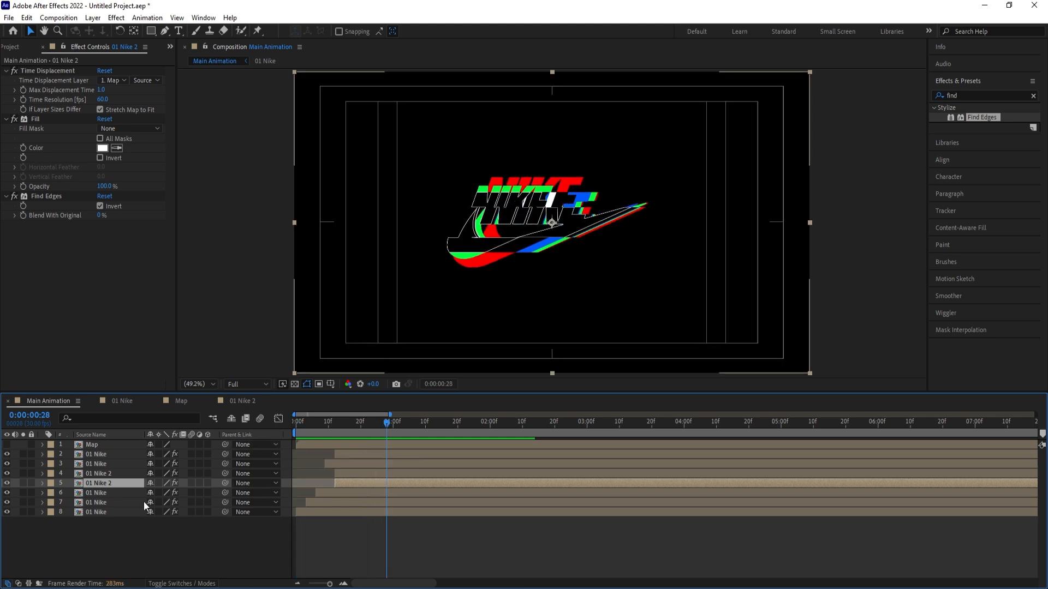
Add a black solid to Main Animation, place it beneath all other layers as the background, and preview the result.
click(121, 492)
click(109, 543)
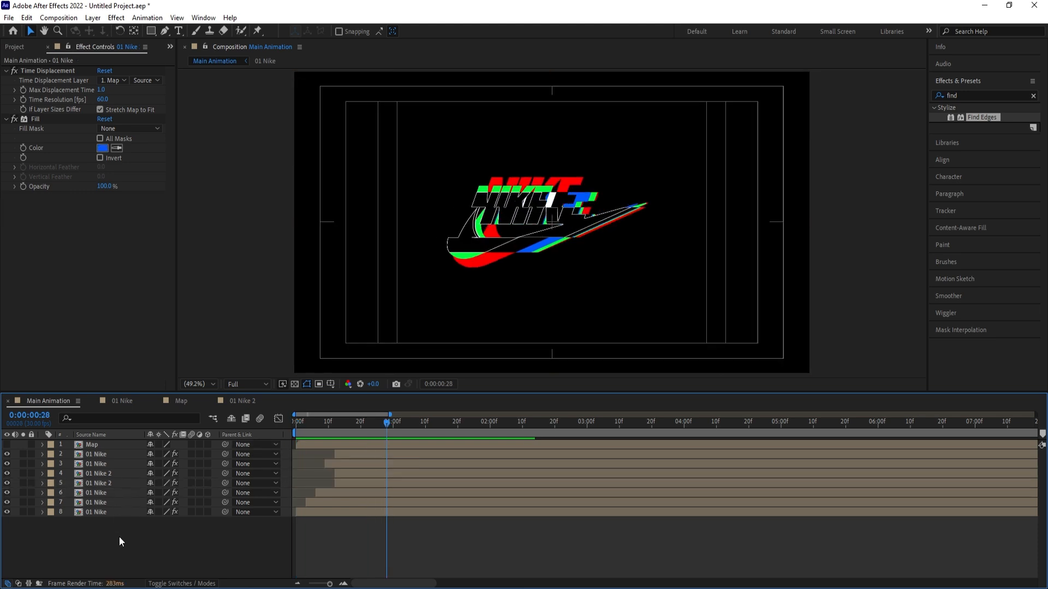
key(ctrl+y)
click(555, 398)
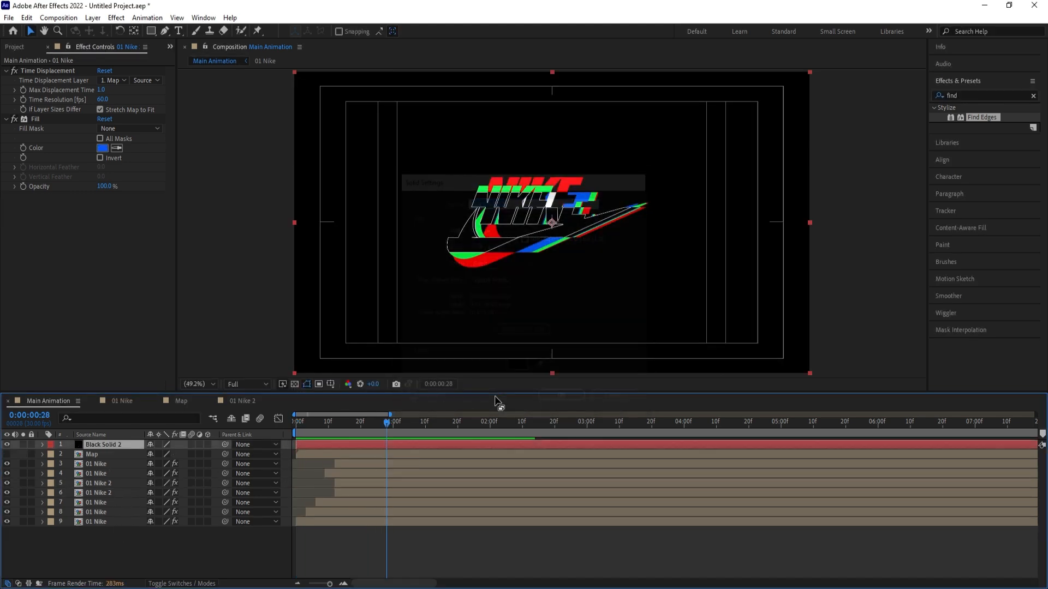
mouse_move(115, 446)
mouse_down()
mouse_move(126, 542)
mouse_move(126, 532)
mouse_up()
key(space)
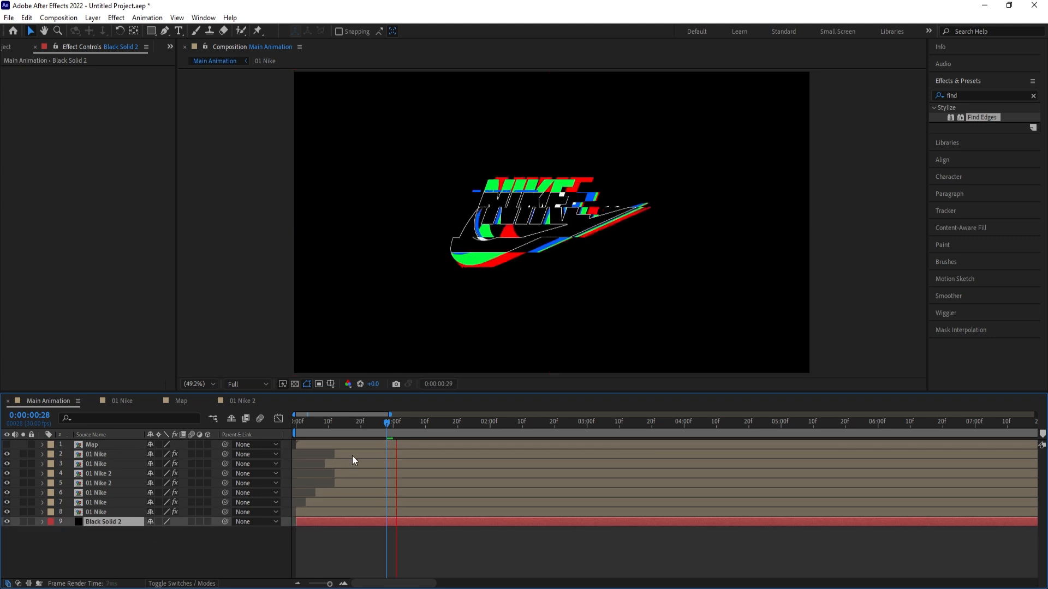
key(space)
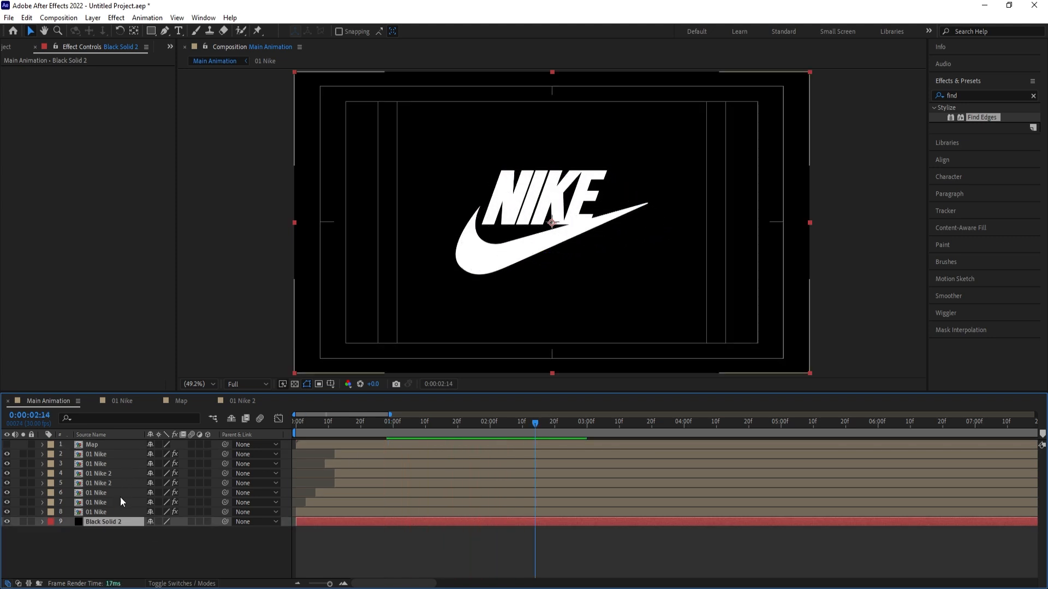
Pre-compose every layer except the black solid into a new composition named Logo Animation, moving all attributes into it.
click(103, 513)
shift+click(94, 446)
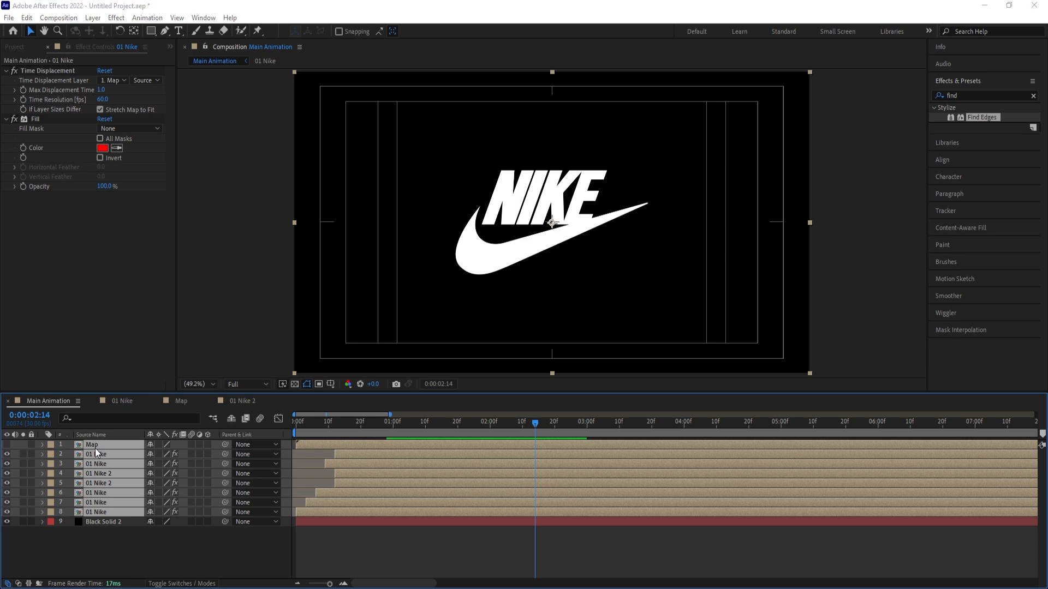
key(ctrl+shift+c)
text(Logo Animation)
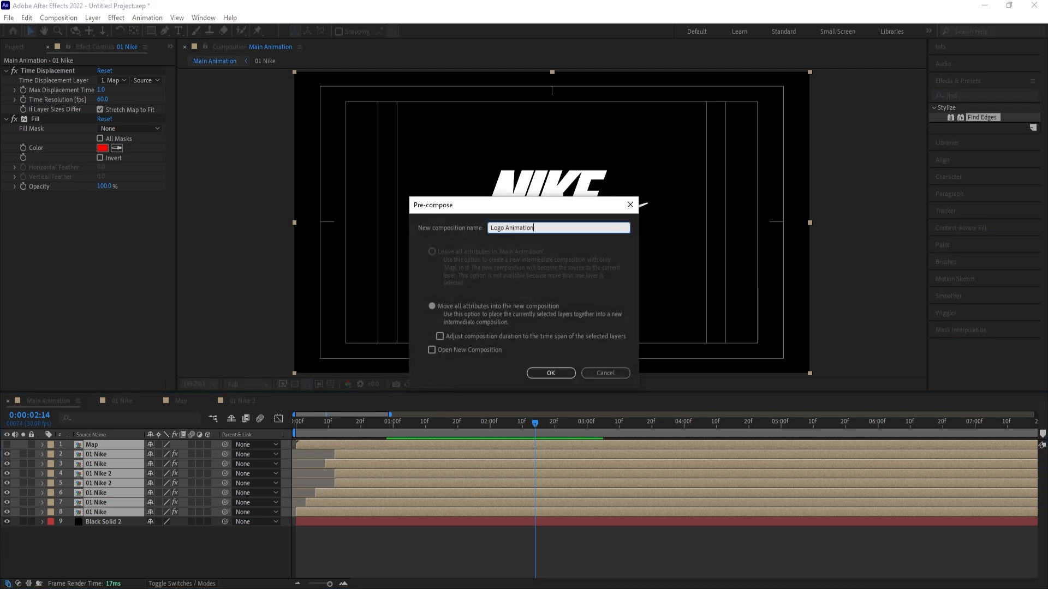
key(Return)
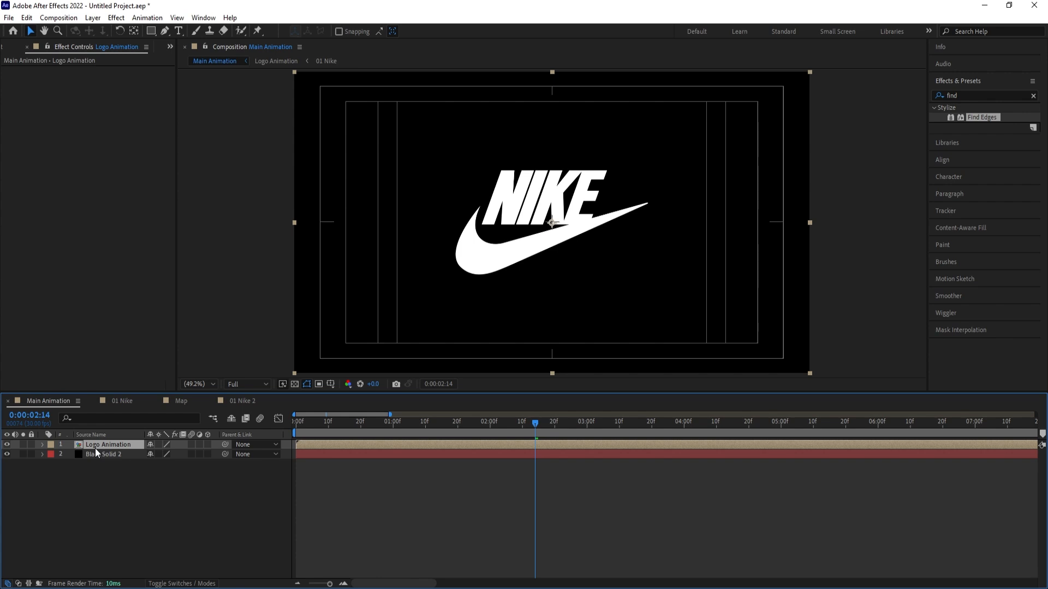
Make a vertically flipped copy of the Logo Animation layer with a Y scale of -100% and place it below the original at Y position 921.
key(ctrl+d)
key(s)
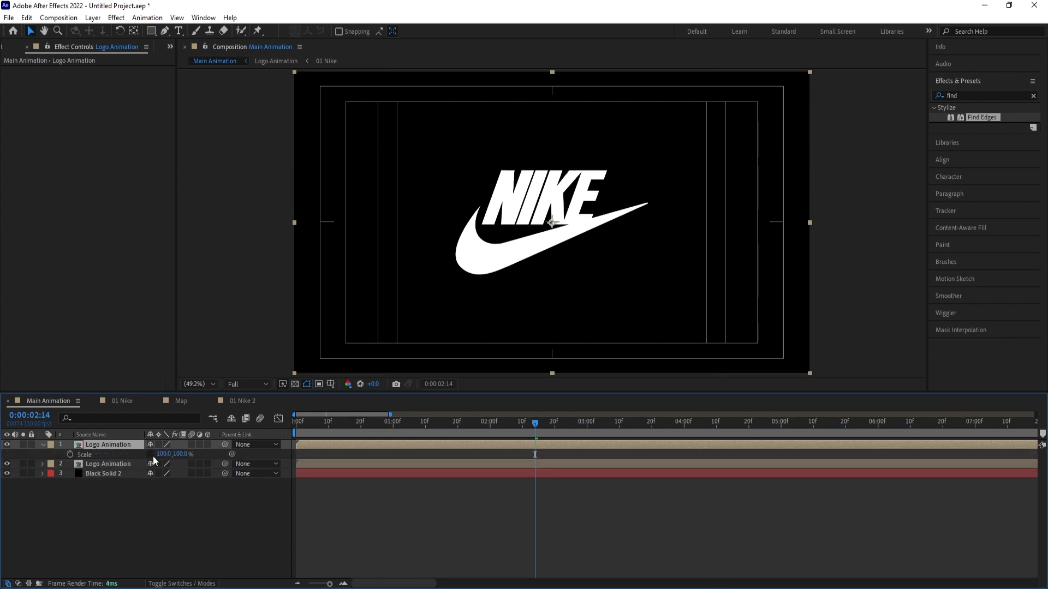
click(176, 454)
text(-100)
key(Return)
key(p)
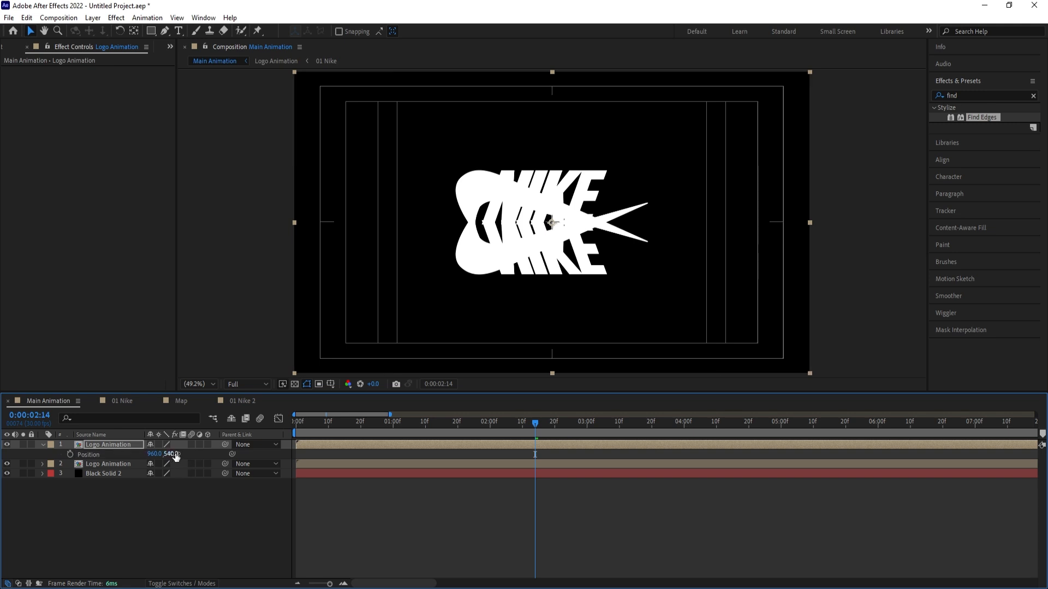
drag(175, 456, 346, 482)
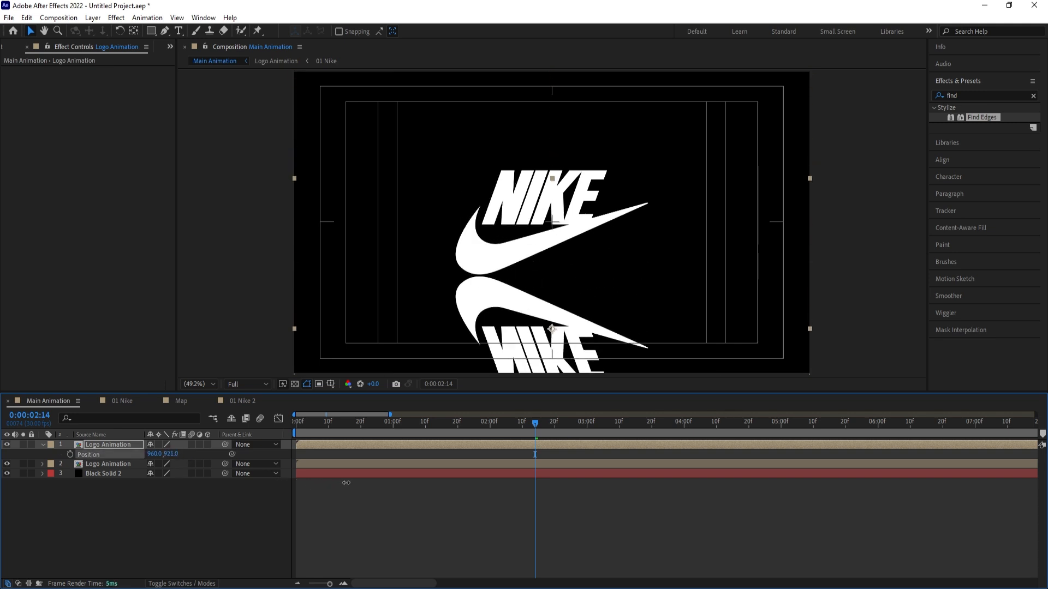
Set the flipped logo copy's Y scale to -60% and move it up close beneath the original at Y position 864.
key(s)
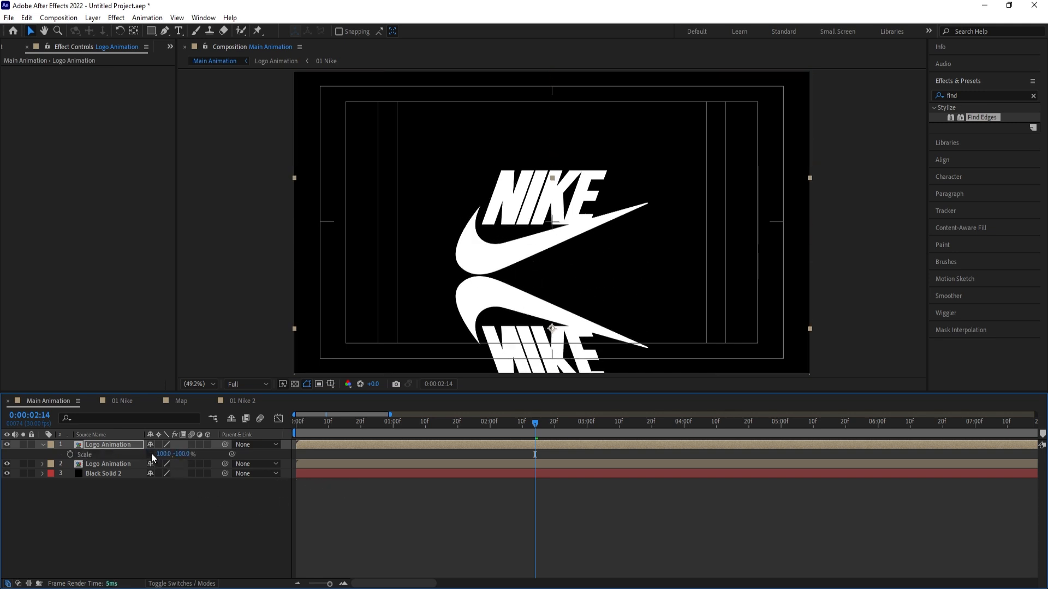
drag(163, 454, 202, 454)
key(ctrl+z)
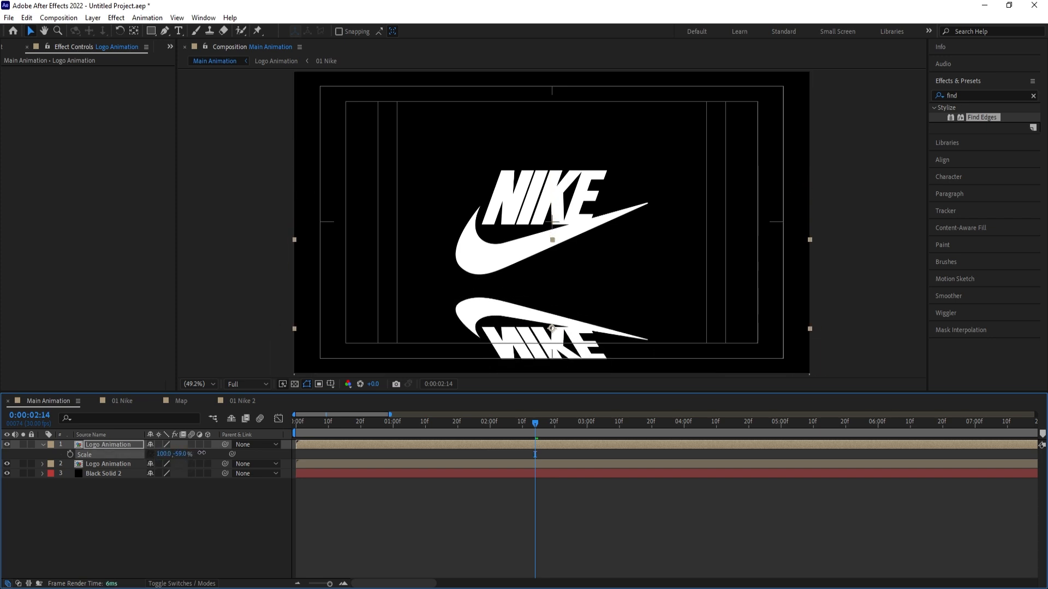
click(181, 454)
text(-60)
key(Return)
key(p)
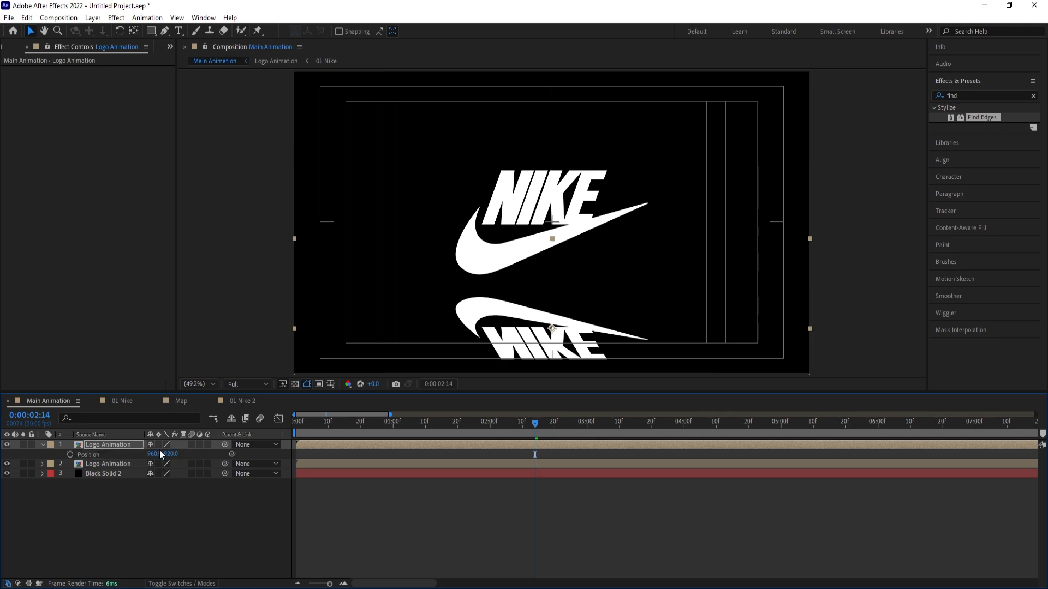
drag(161, 453, 147, 450)
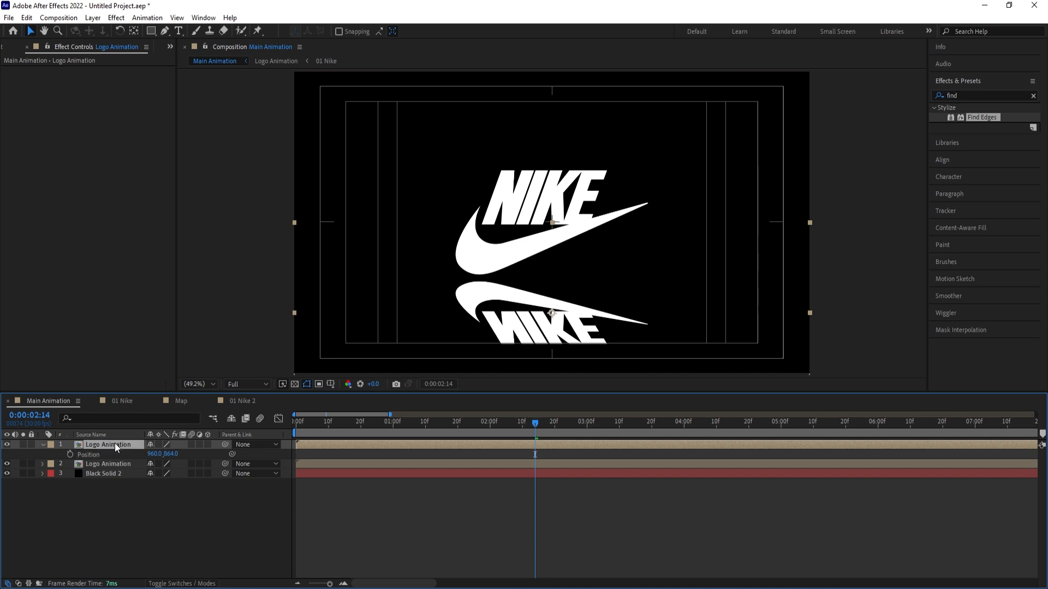
Draw a wide rectangular mask over the upper part of the reflection layer and feather it so the reflection fades downward.
click(153, 34)
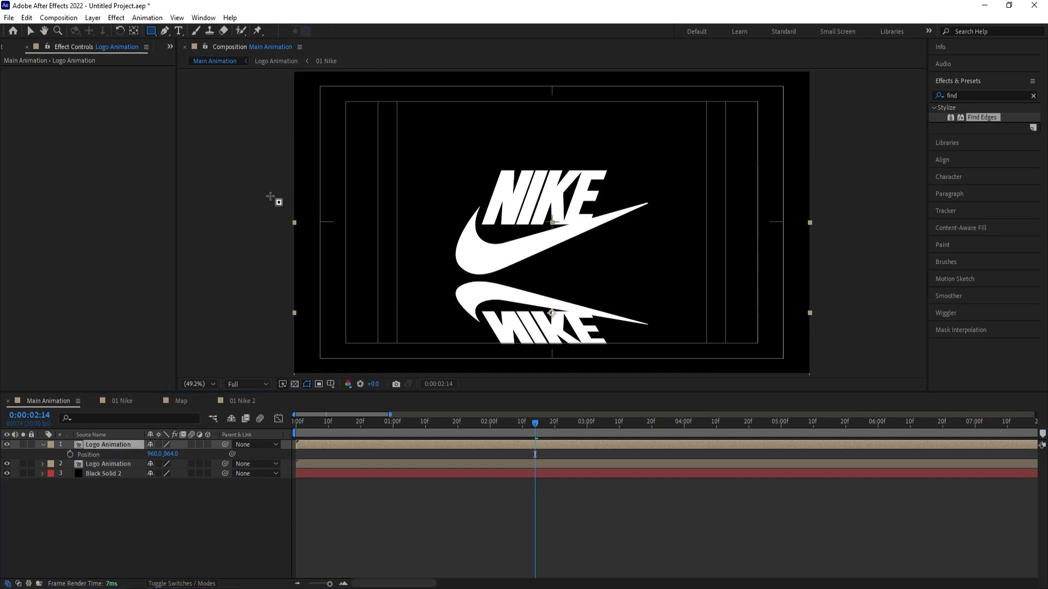
drag(269, 196, 817, 300)
click(60, 464)
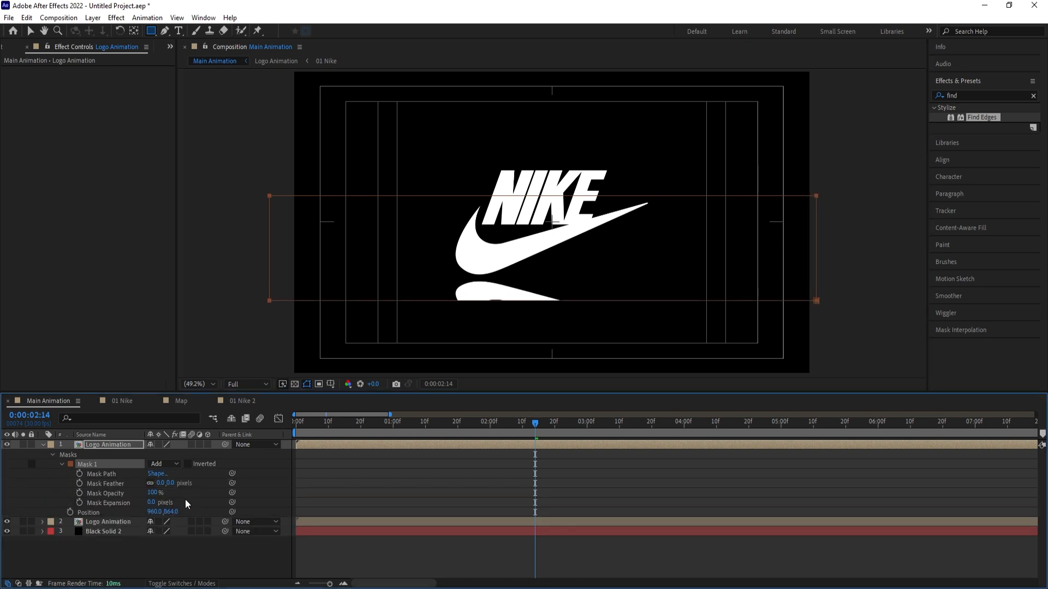
drag(158, 484, 295, 477)
Set the reflection layer's opacity to 30% and preview Main Animation from the beginning.
key(t)
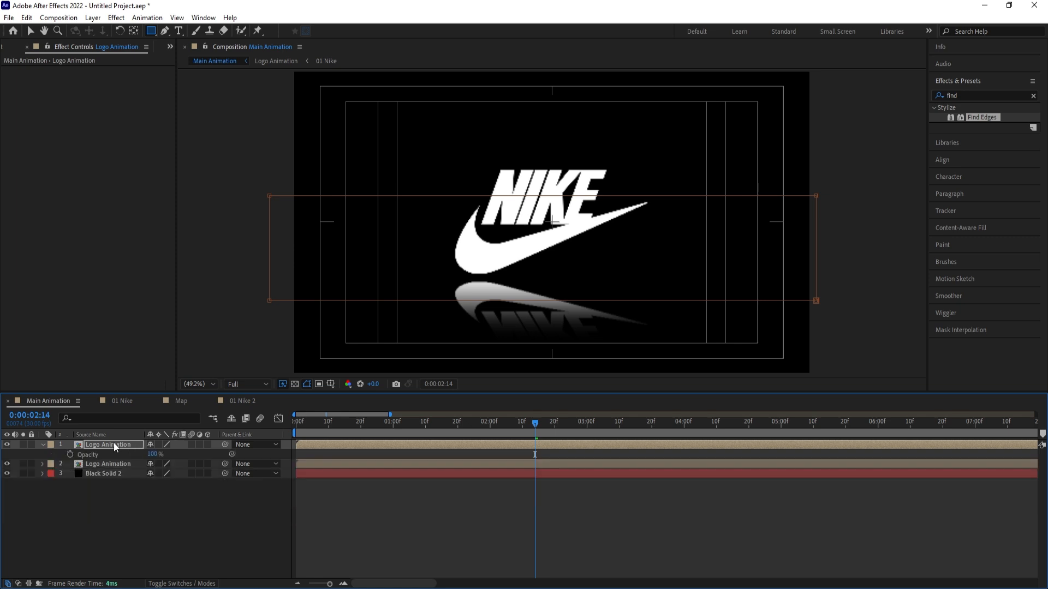
click(153, 455)
text(30)
key(Return)
drag(339, 429, 246, 421)
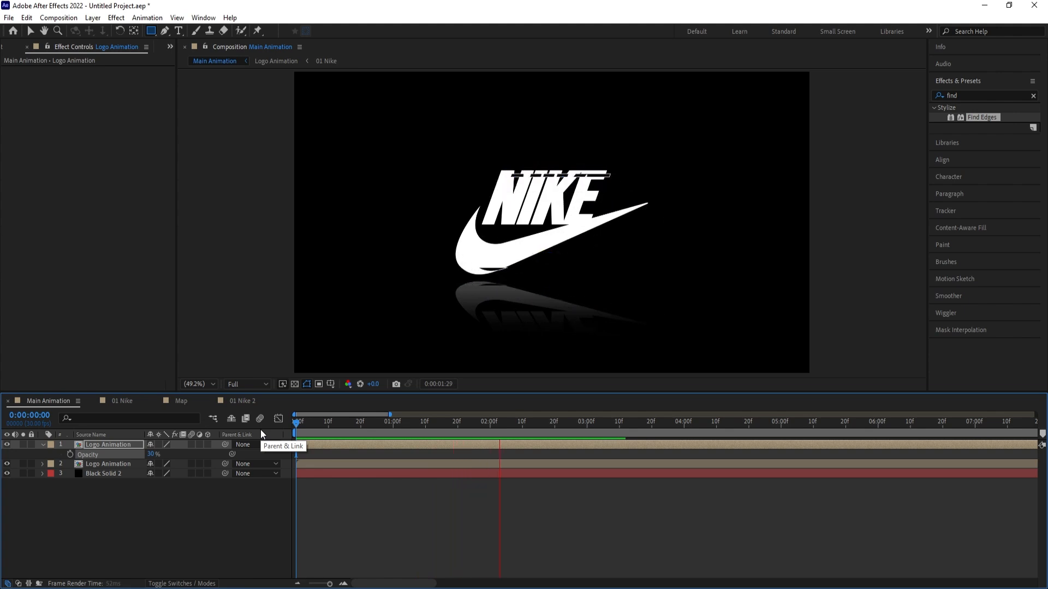
key(space)
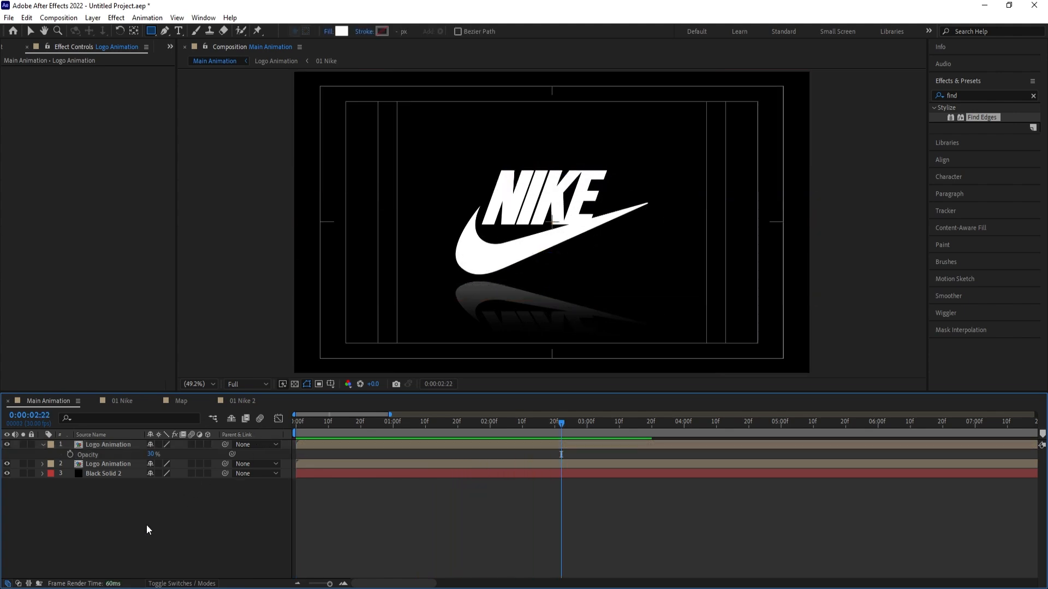
Add a null object to Main Animation and parent both Logo Animation layers to it.
key(t)
right_click(104, 504)
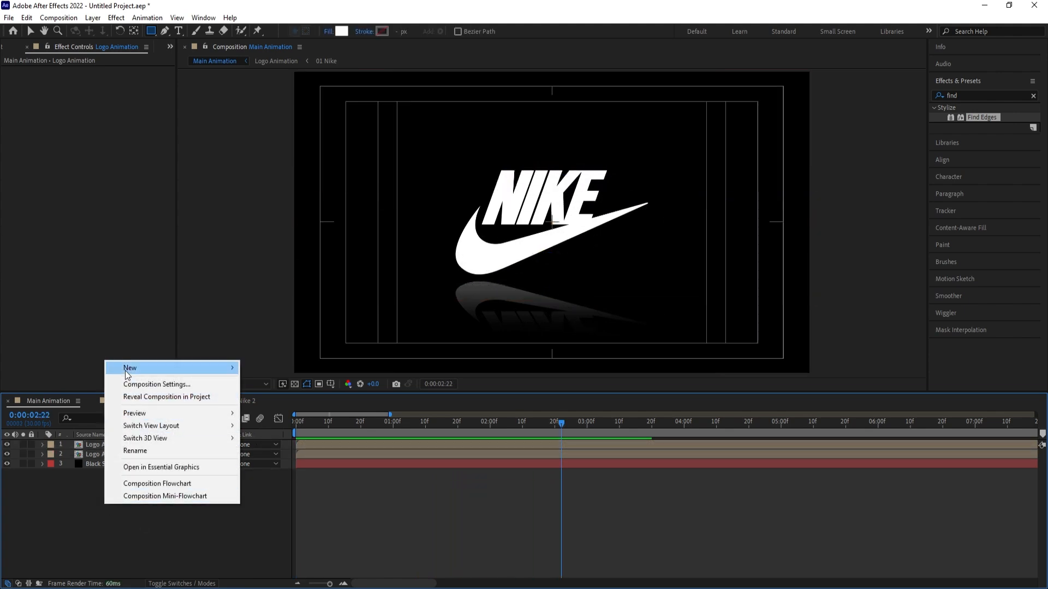
mouse_move(127, 374)
click(338, 431)
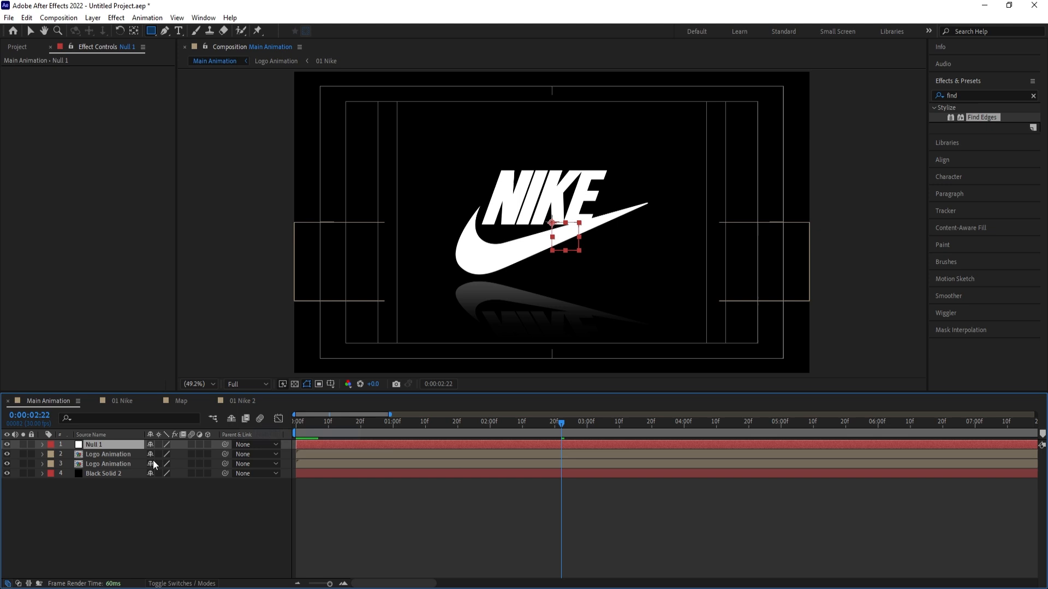
click(114, 457)
shift+click(102, 463)
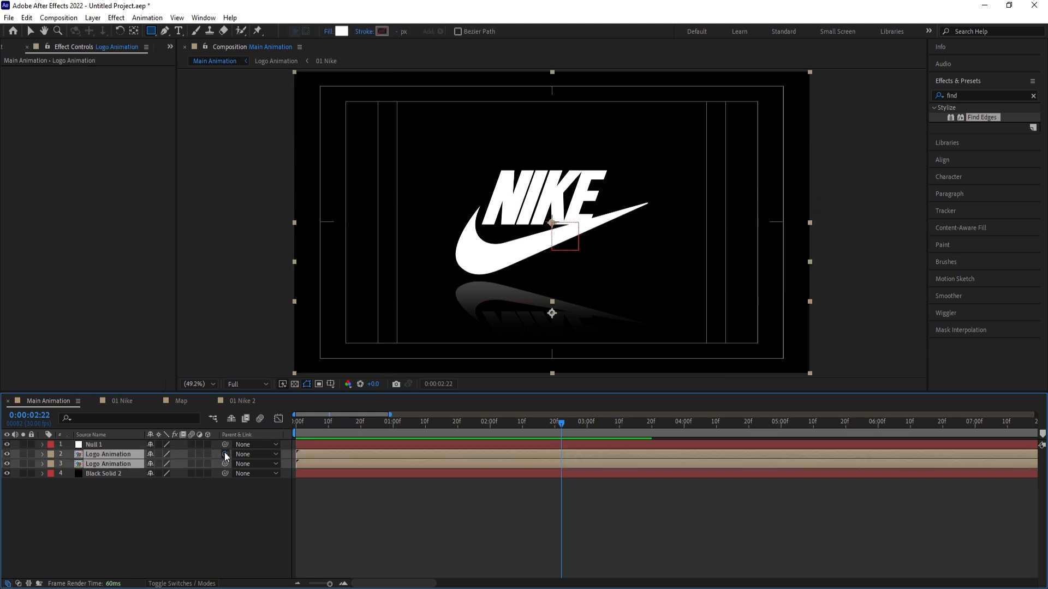
drag(225, 454, 126, 448)
Apply the expression wiggle(3,3) to the null's Position and preview the composition from the beginning.
click(126, 447)
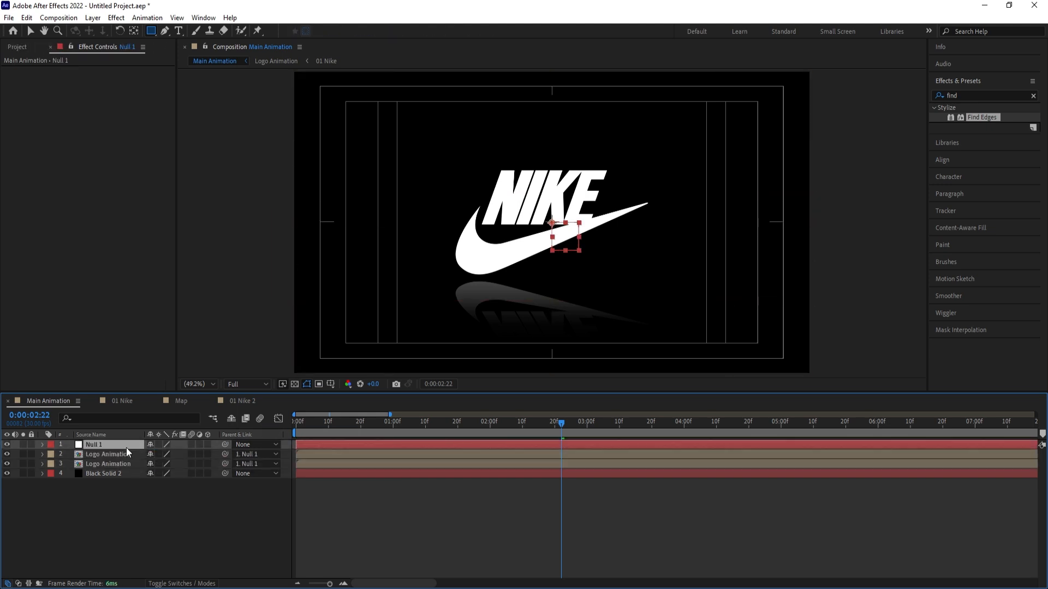
key(p)
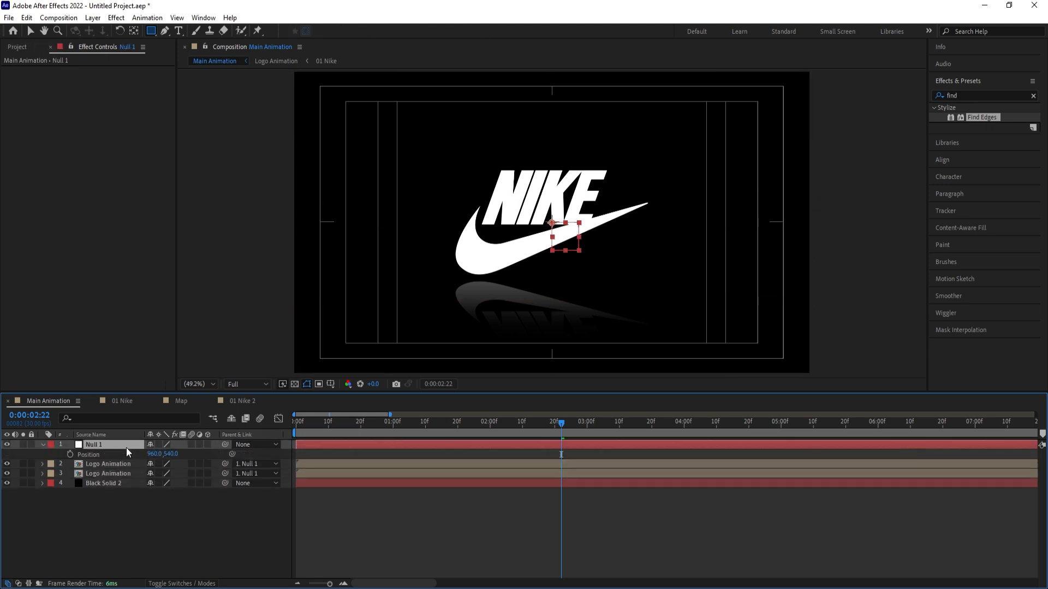
alt+click(71, 454)
text(wigg)
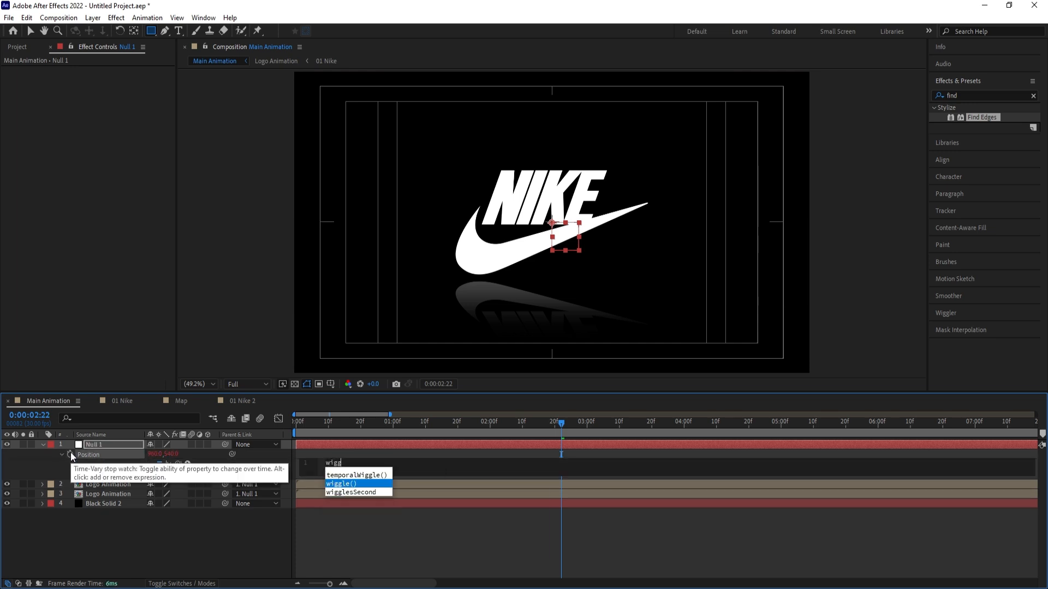
key(Return)
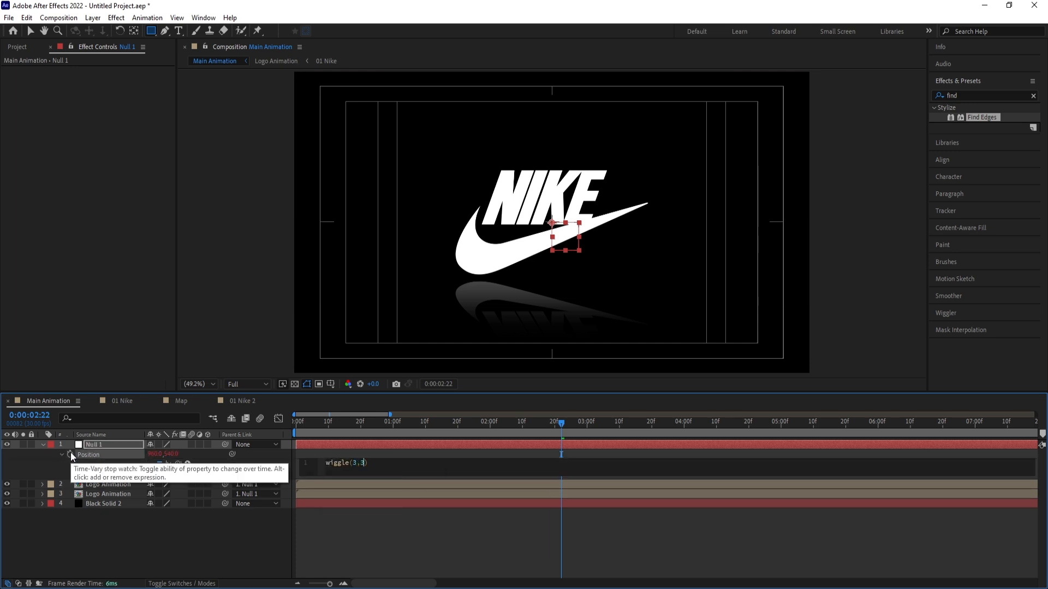
text(3,3)
click(270, 434)
drag(316, 423, 255, 417)
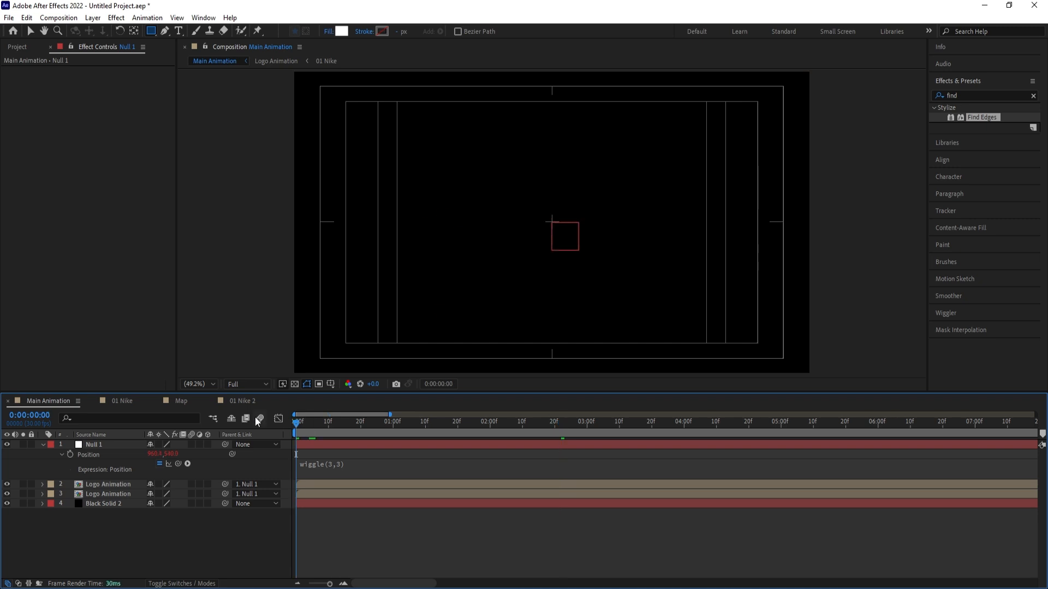
key(space)
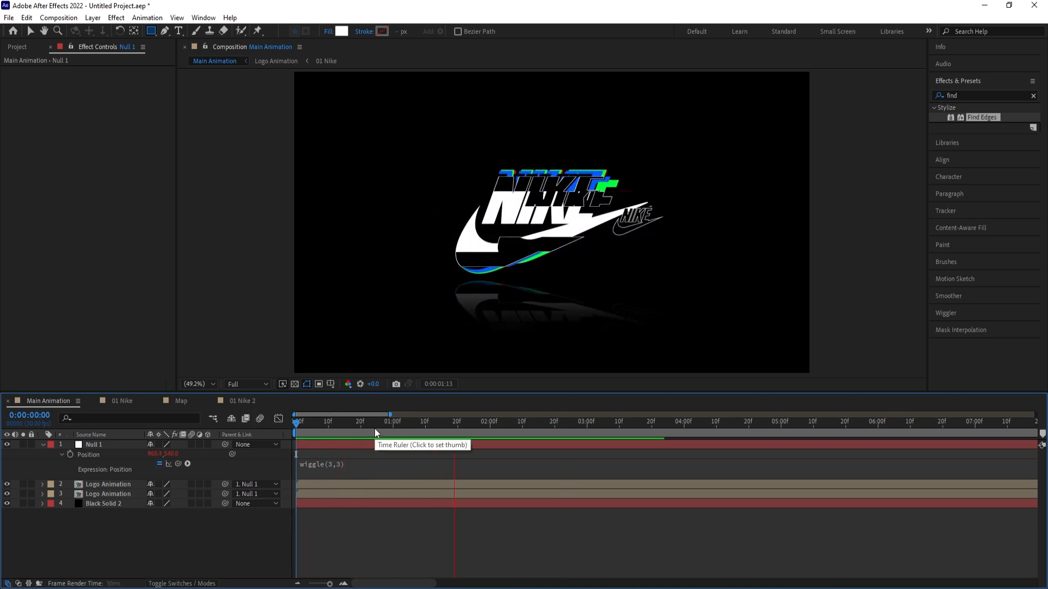
key(space)
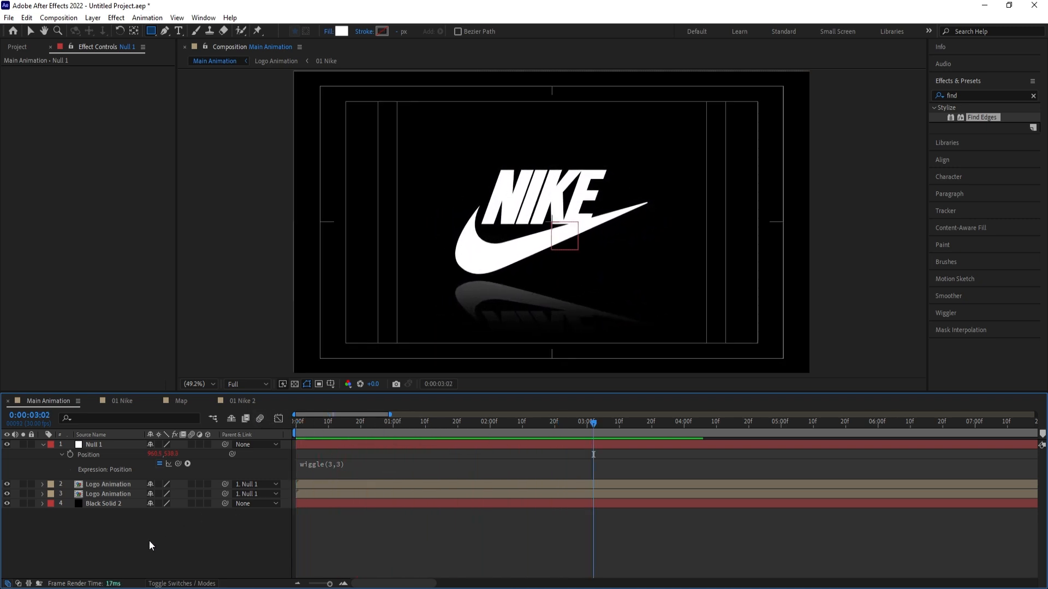
Add an adjustment layer above all layers in Main Animation and apply the Stylize Glow effect to it.
right_click(149, 541)
mouse_move(262, 405)
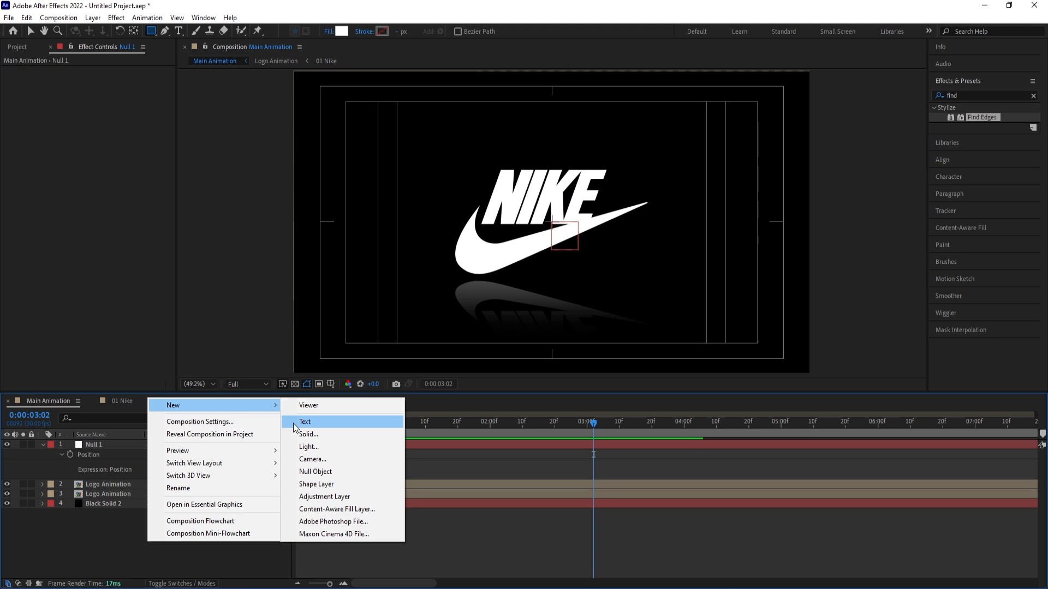
click(301, 497)
click(958, 96)
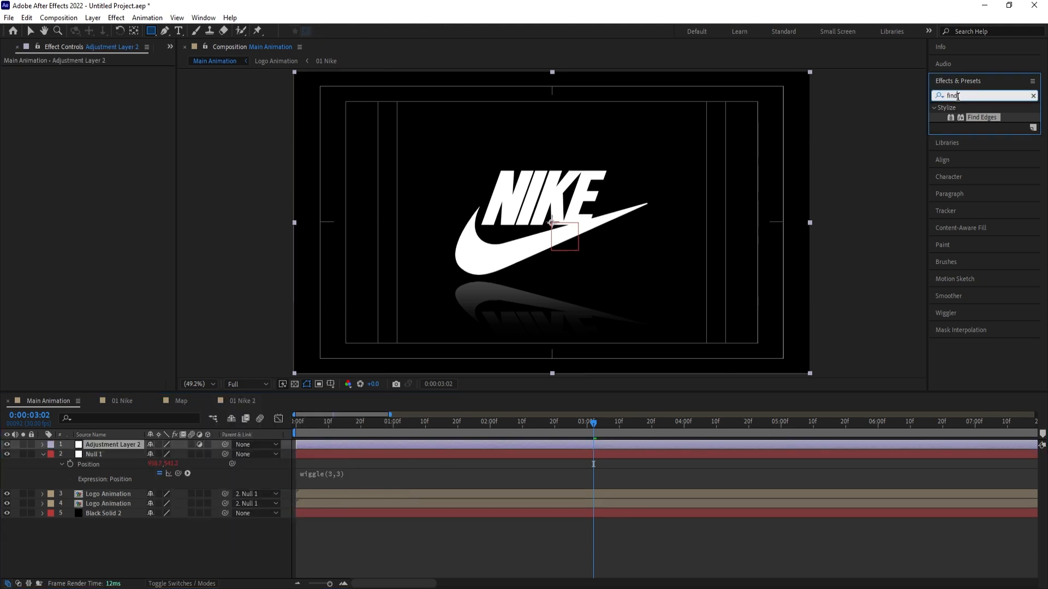
text(glow)
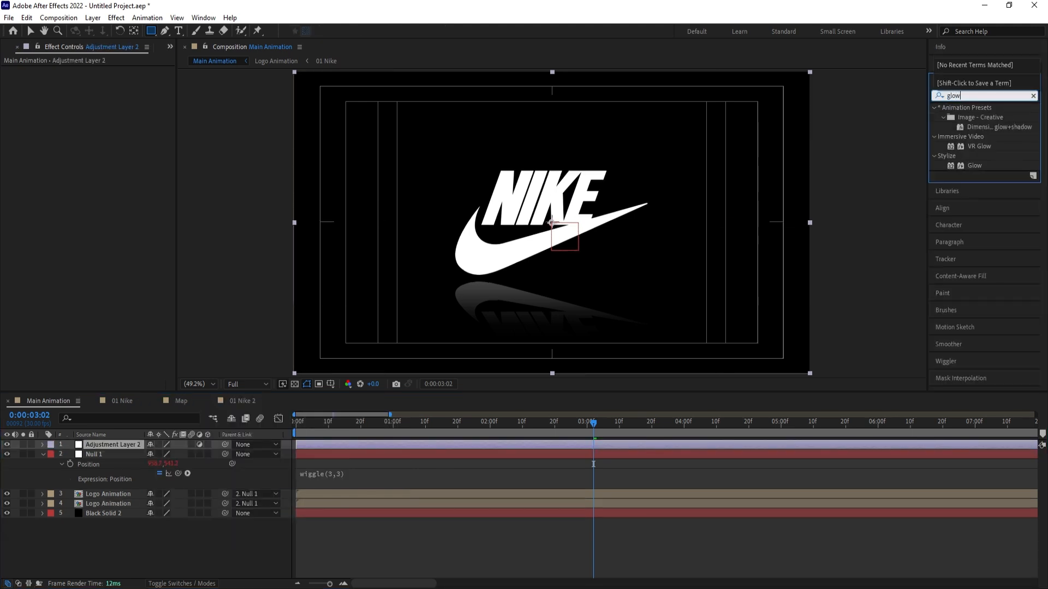
double_click(972, 165)
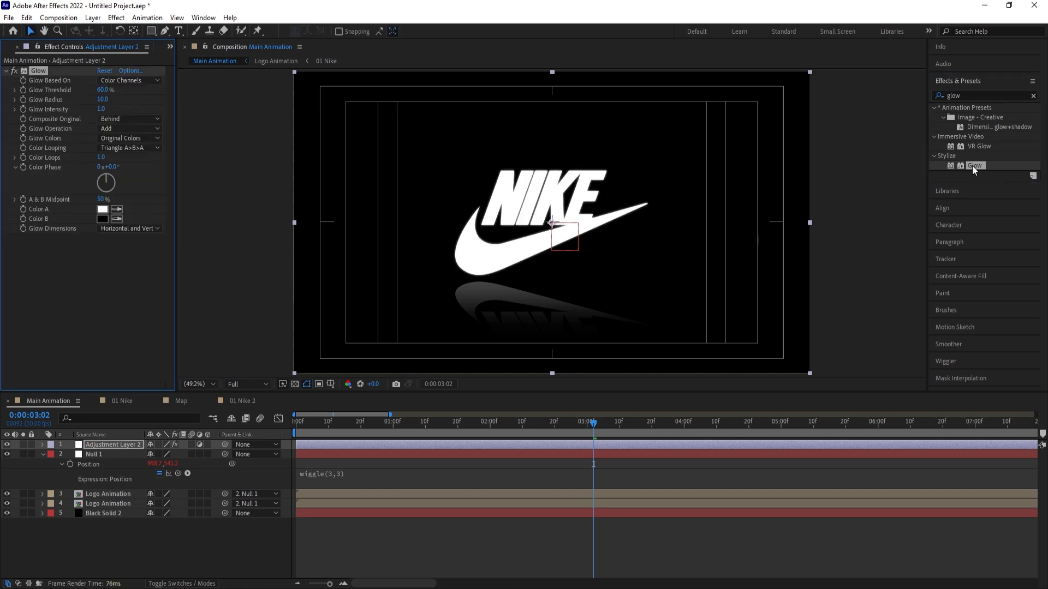
Set the Glow threshold to 90%, radius to 120 and intensity to 0.2, and preview the composition from the beginning.
click(104, 90)
click(106, 99)
text(4)
key(Return)
click(105, 110)
text(2)
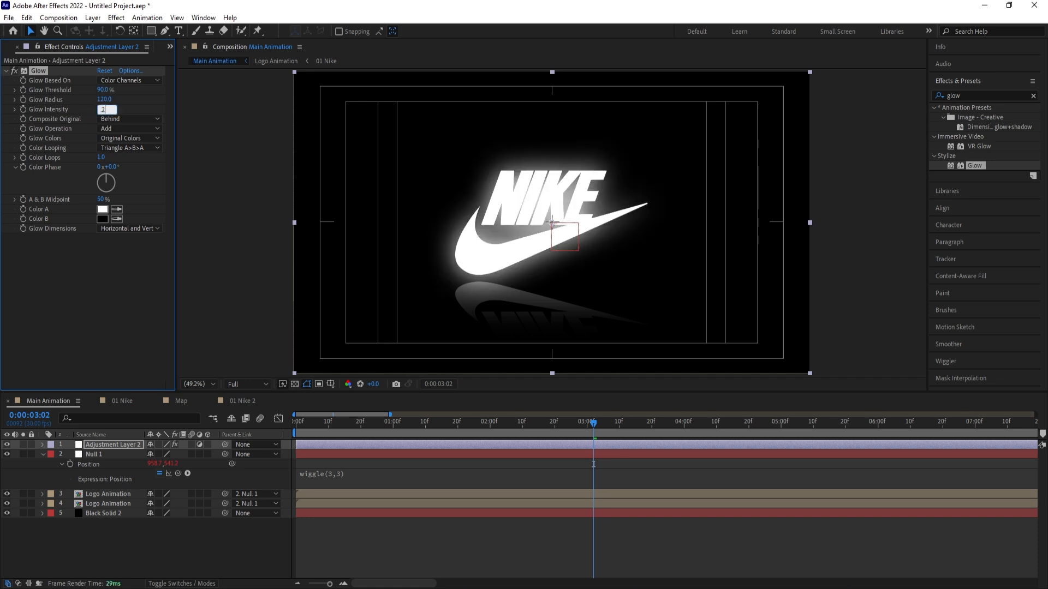
key(Return)
drag(333, 422, 248, 418)
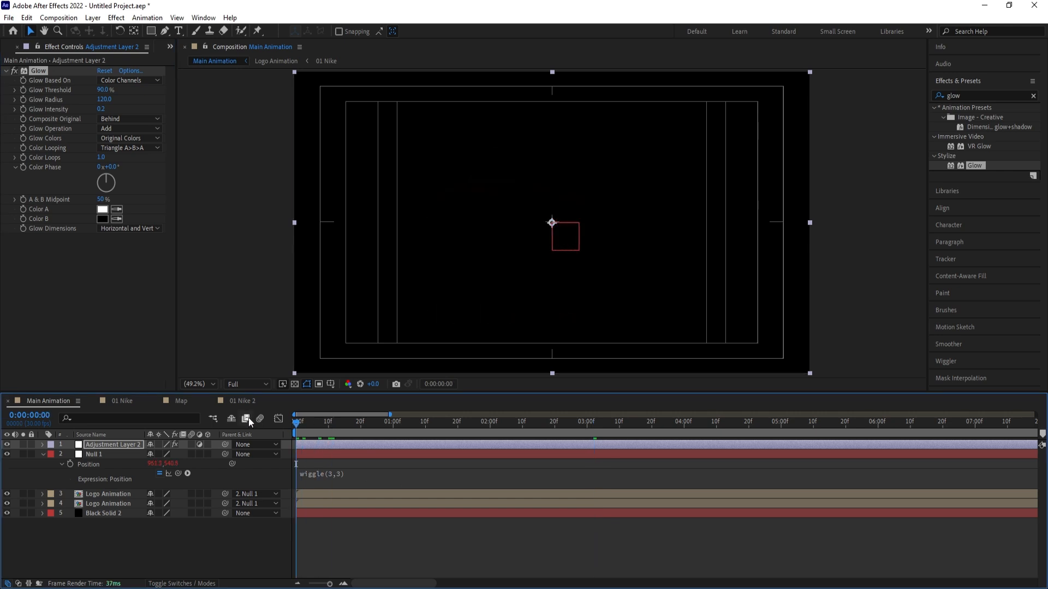
key(space)
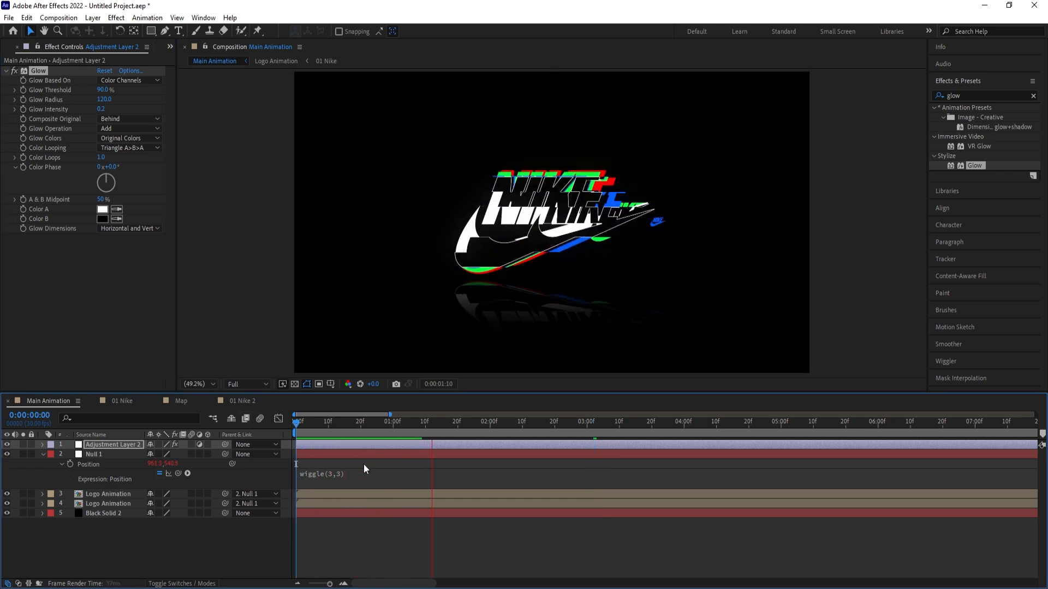
key(space)
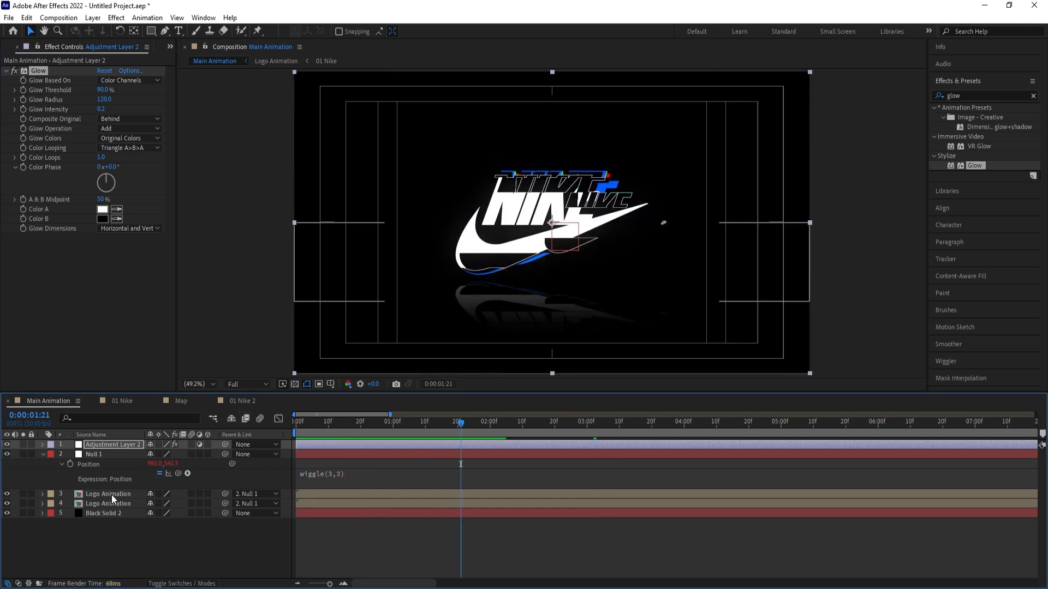
In the Logo Animation composition, set the blend mode of the bottom three 01 Nike layers to Screen and preview from the beginning.
double_click(112, 495)
click(99, 510)
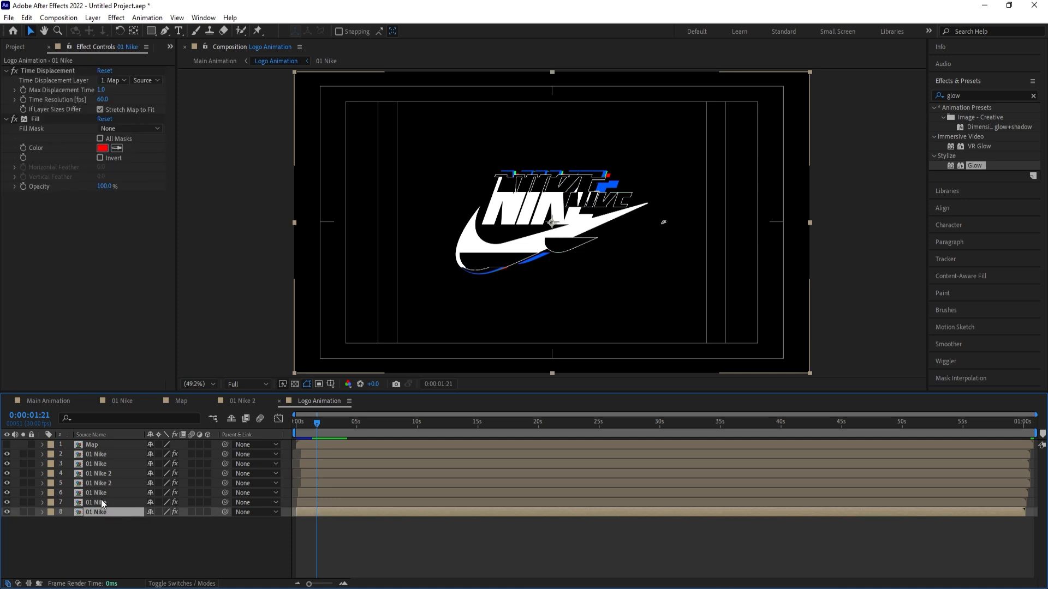
shift+click(99, 494)
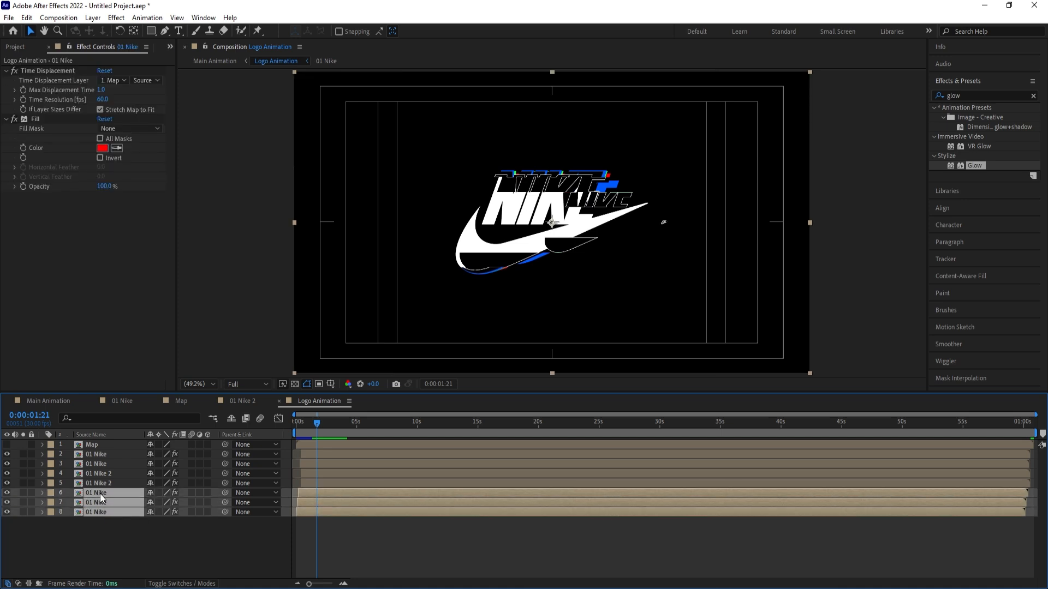
key(F4)
click(164, 493)
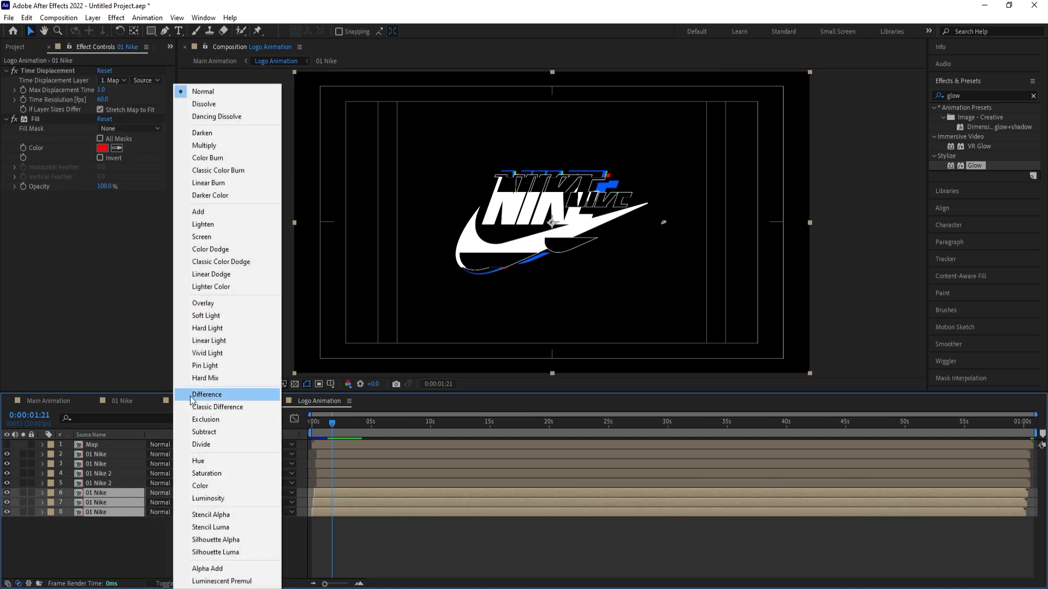
click(210, 237)
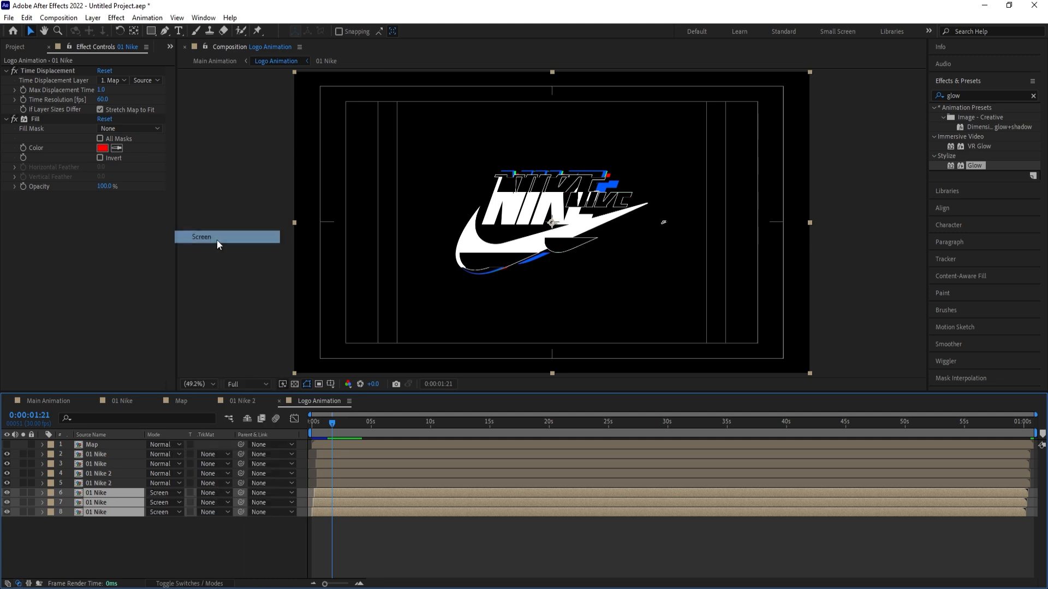
click(313, 425)
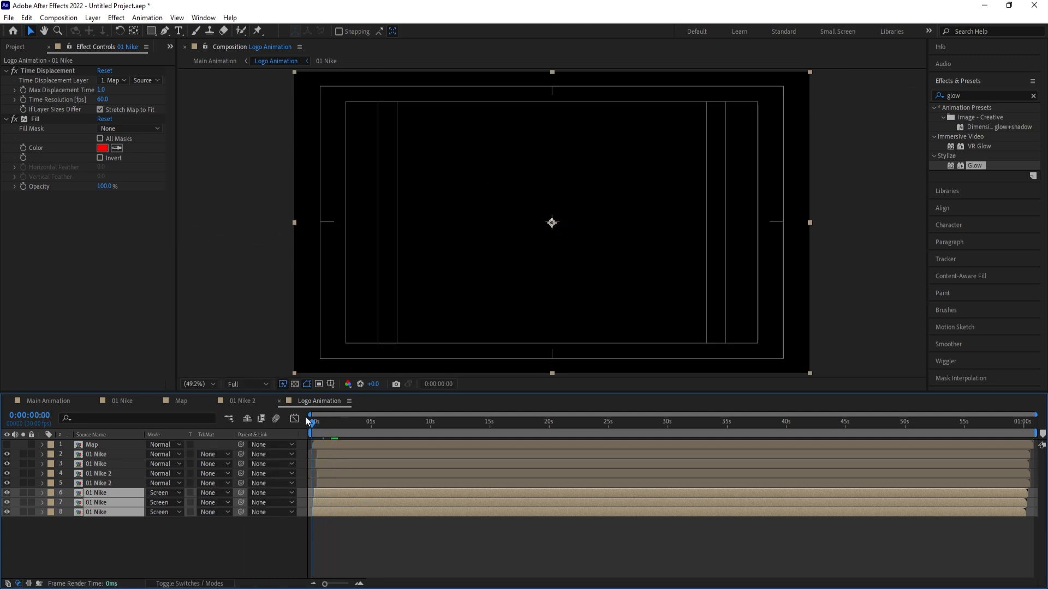
key(space)
key(space)
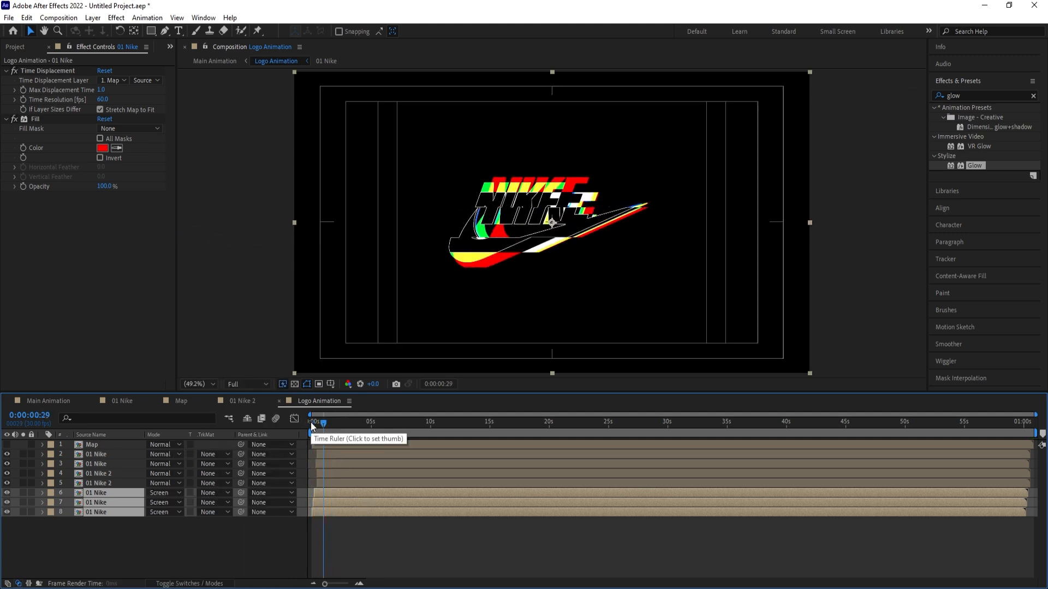
Return to the Main Animation composition and preview the logo animation.
click(48, 401)
key(space)
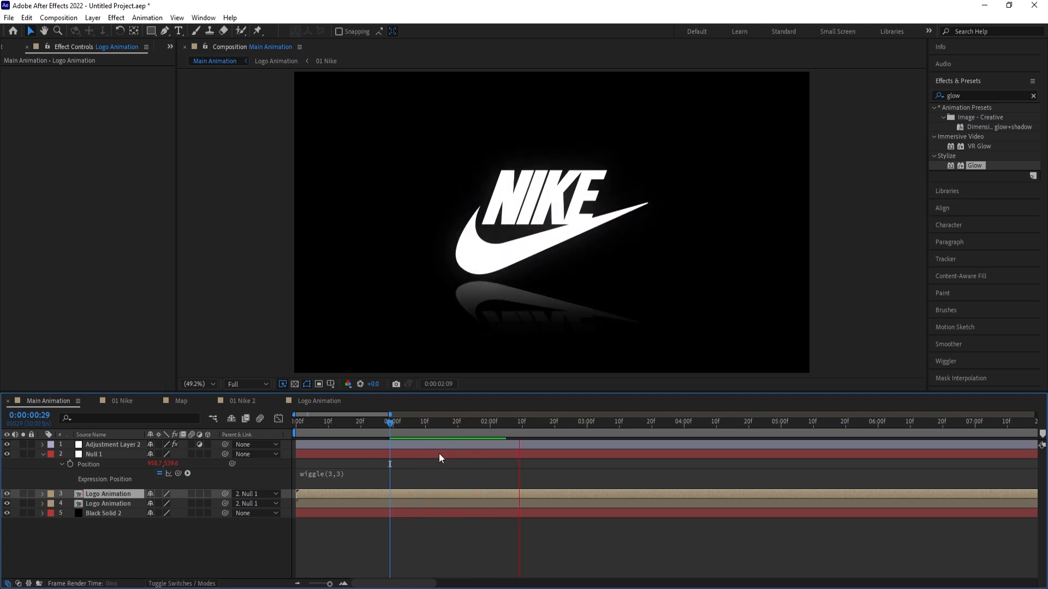
key(space)
click(440, 549)
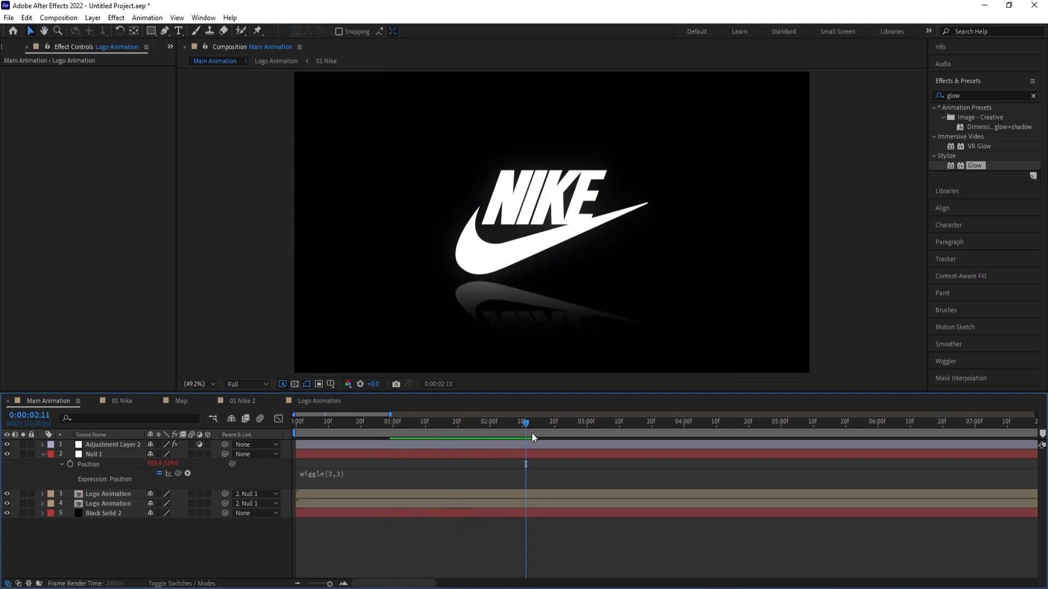
End the work area at 0:00:03:00, collapse the null's properties and preview from the beginning.
drag(532, 434, 588, 445)
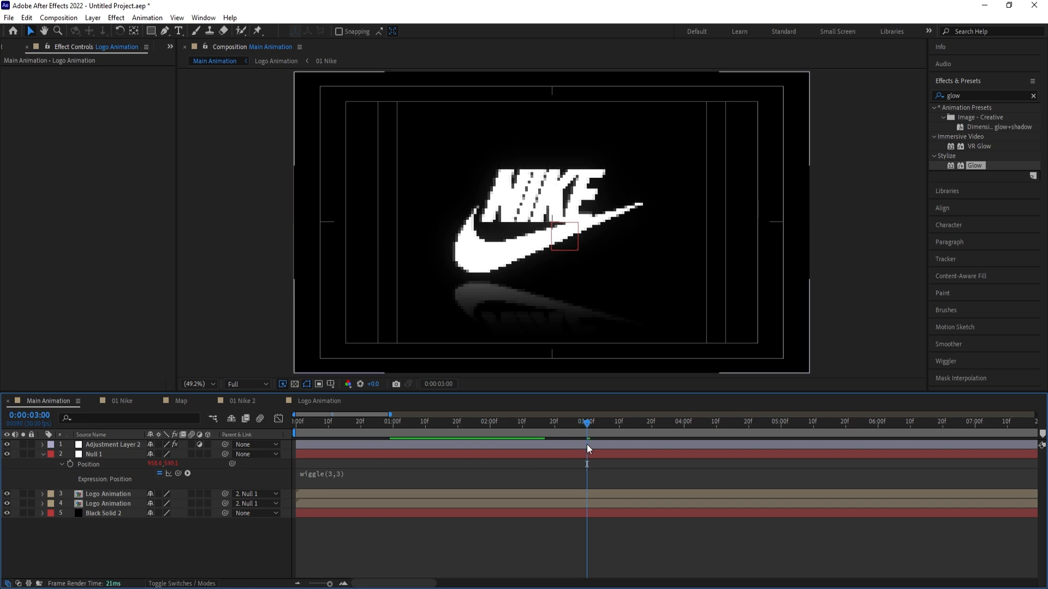
key(n)
key(u)
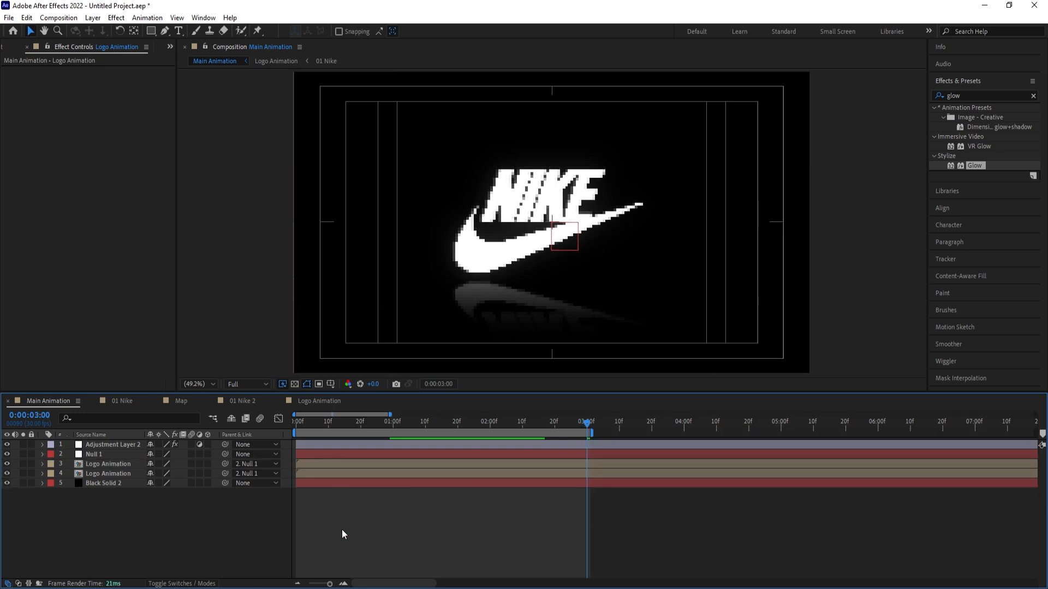
key(space)
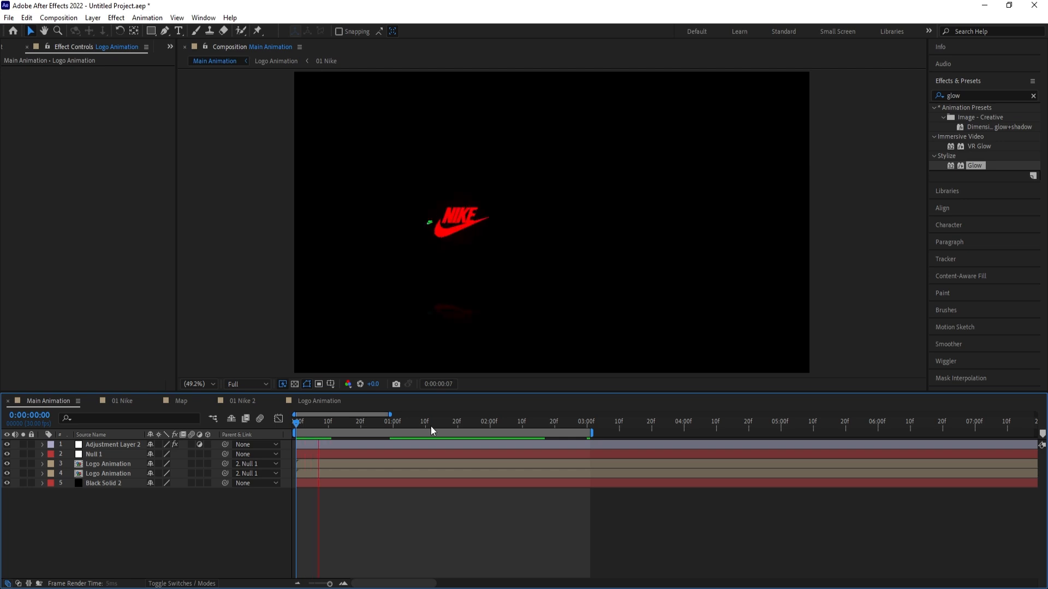
key(space)
Extend the end of Main Animation's work area to 0:00:04:00 and preview the composition.
click(683, 424)
key(n)
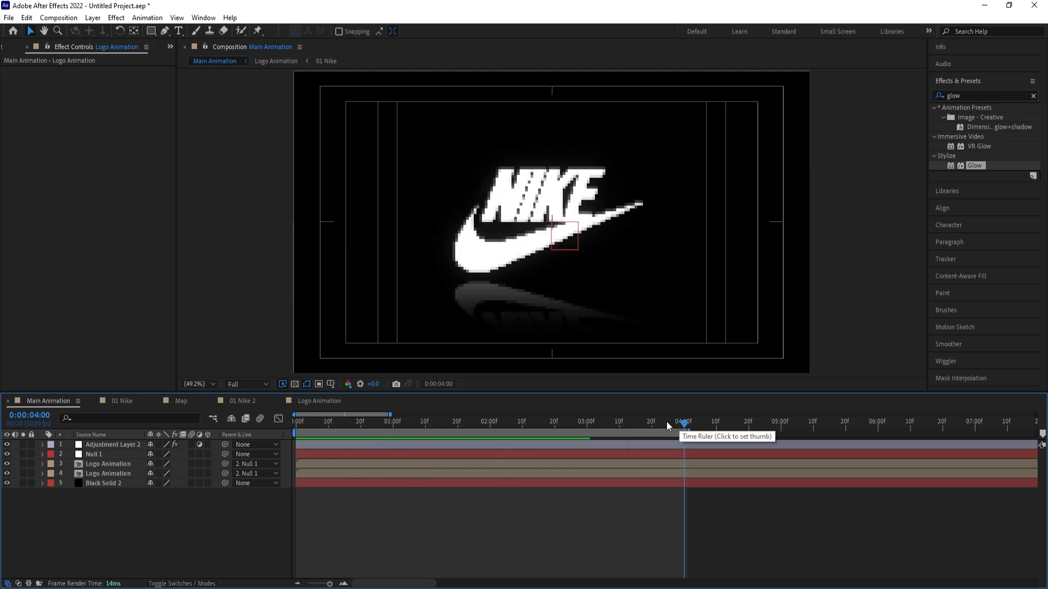
click(603, 424)
click(391, 424)
key(space)
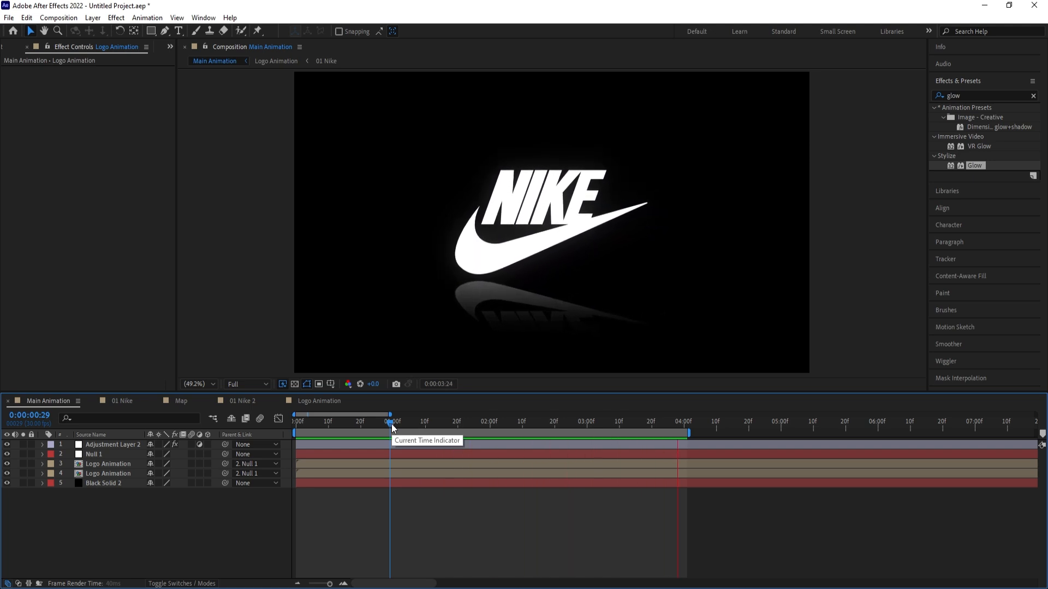
key(space)
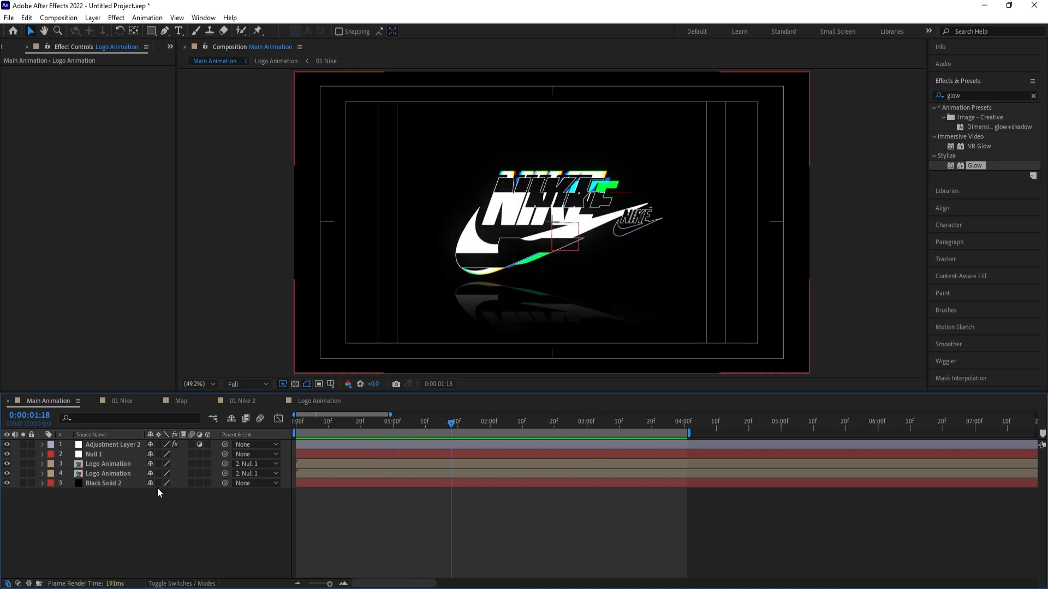
Change the color of the background solid Black Solid 2 to dark gray 0F0F0F.
click(110, 484)
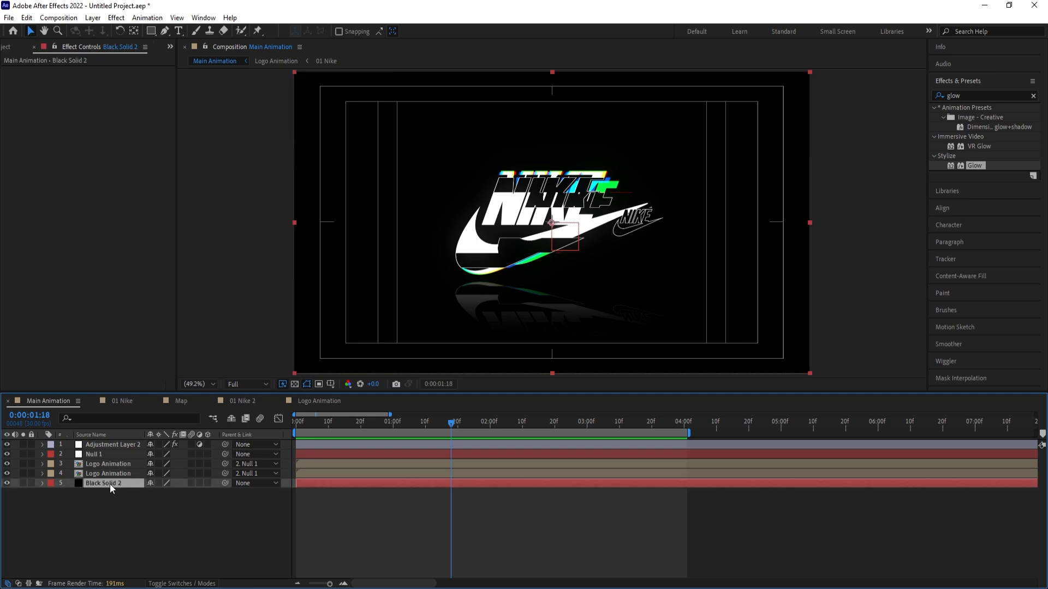
key(ctrl+shift+y)
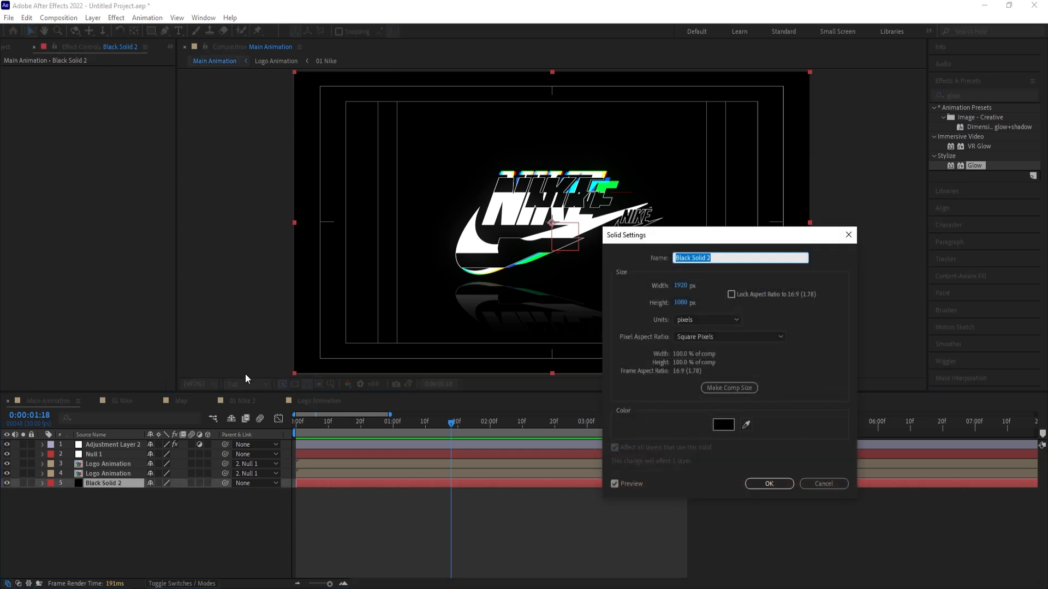
click(724, 425)
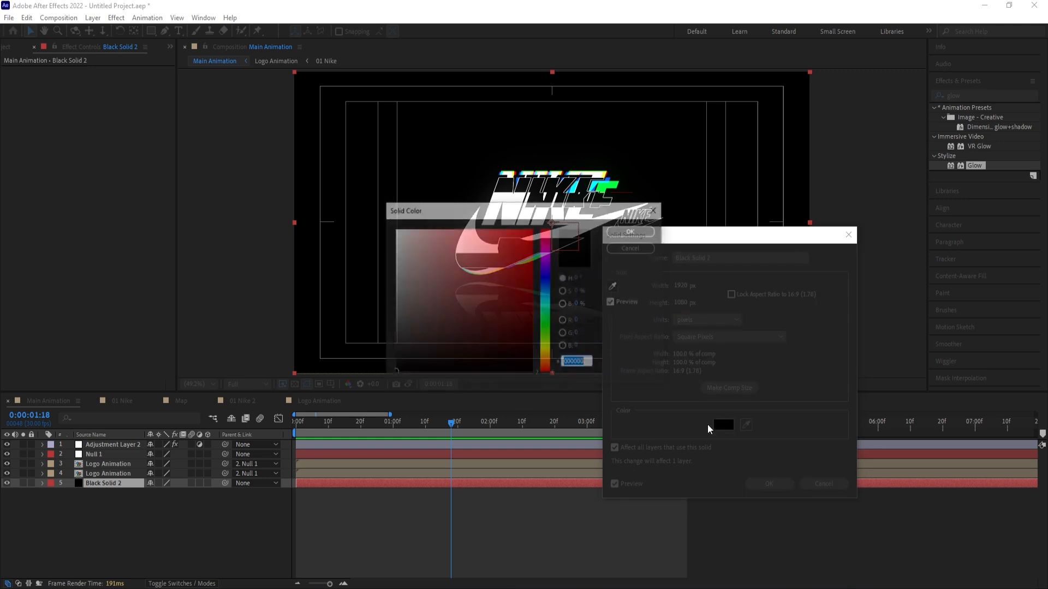
click(394, 364)
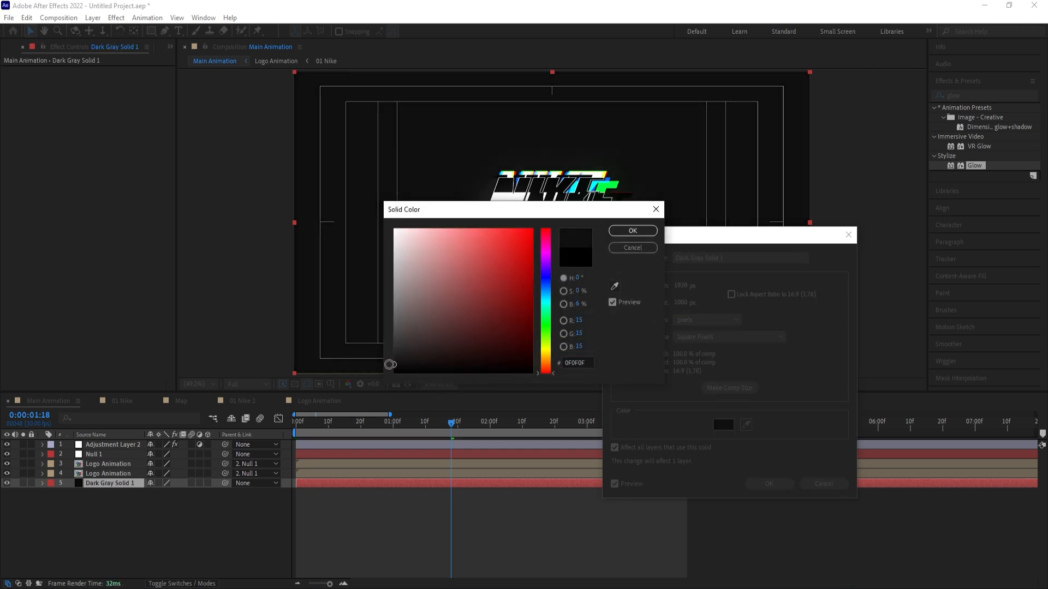
key(Return)
key(Return)
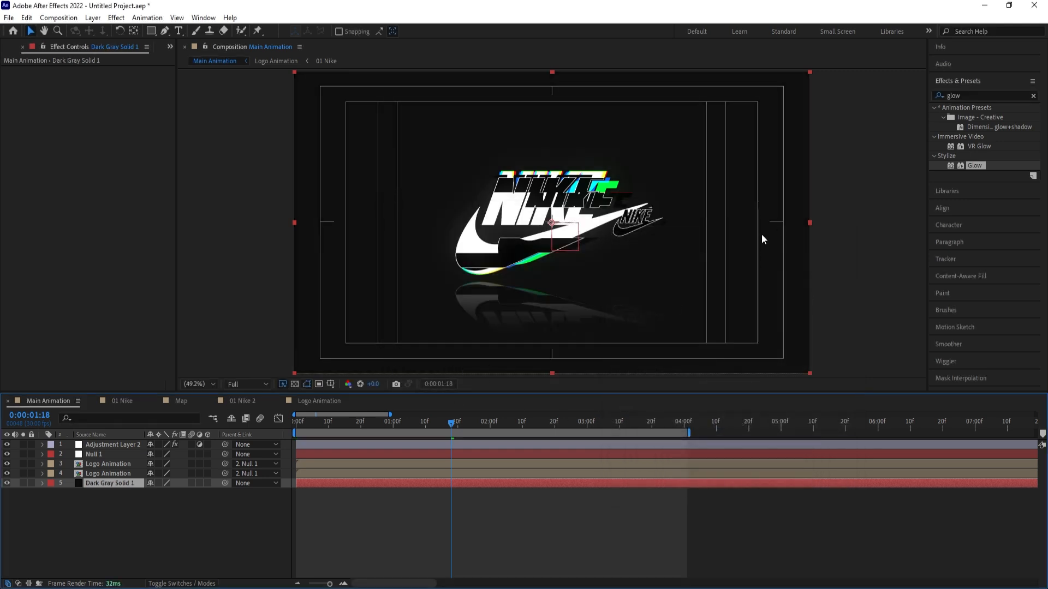
Apply the CC Vignette effect to the dark gray background solid.
click(960, 94)
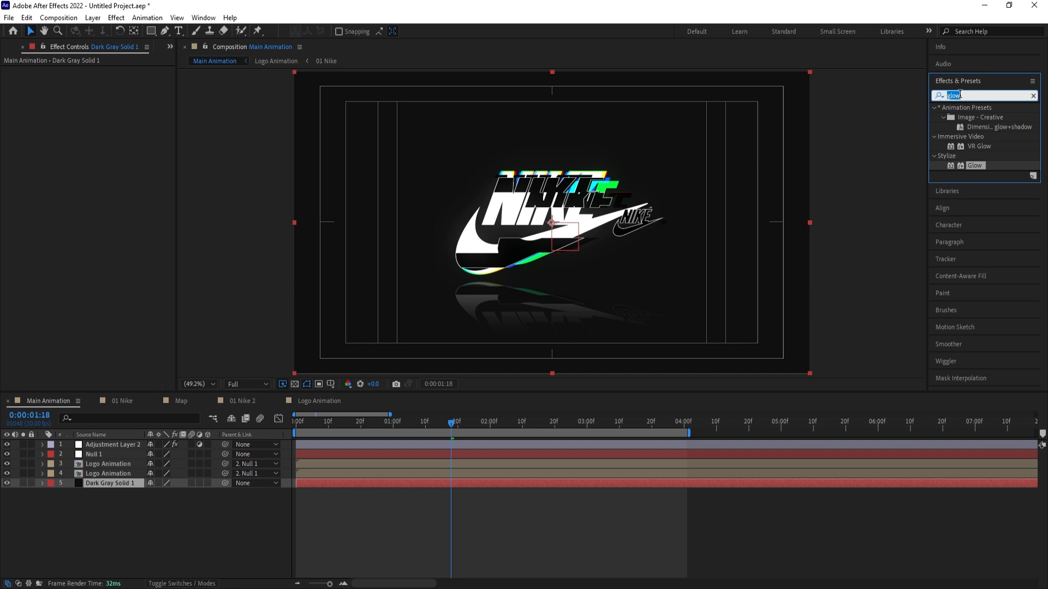
text(cc vi)
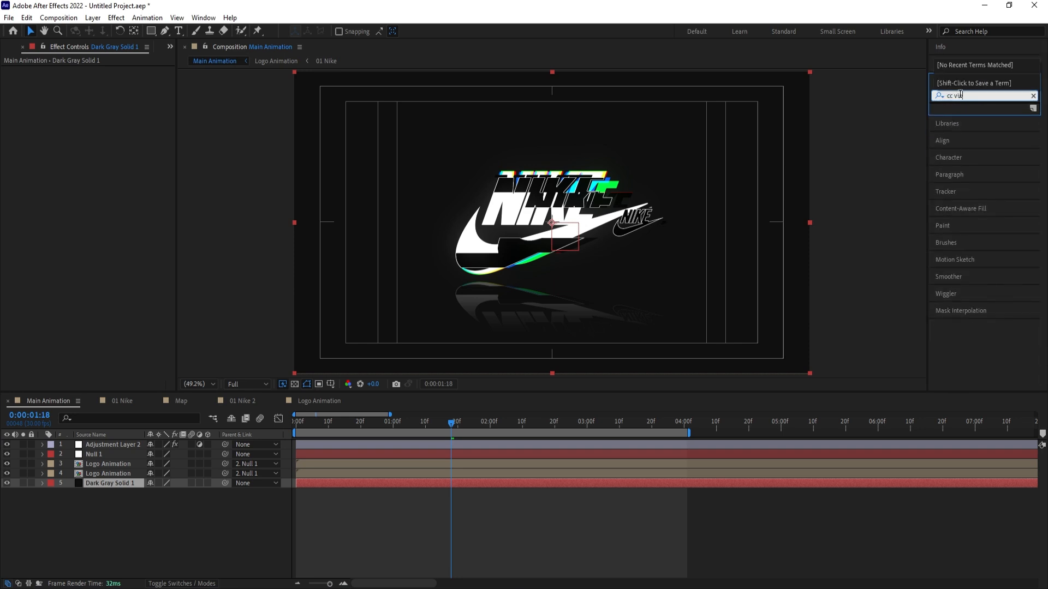
double_click(977, 117)
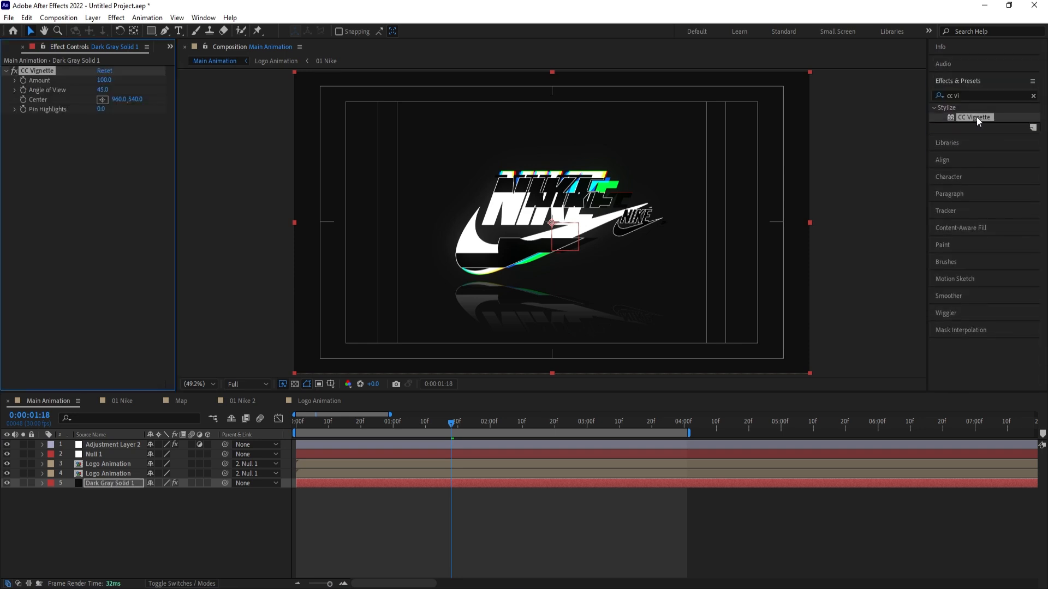
Add another adjustment layer above all layers in Main Animation and apply the Posterize Time effect to it.
click(103, 561)
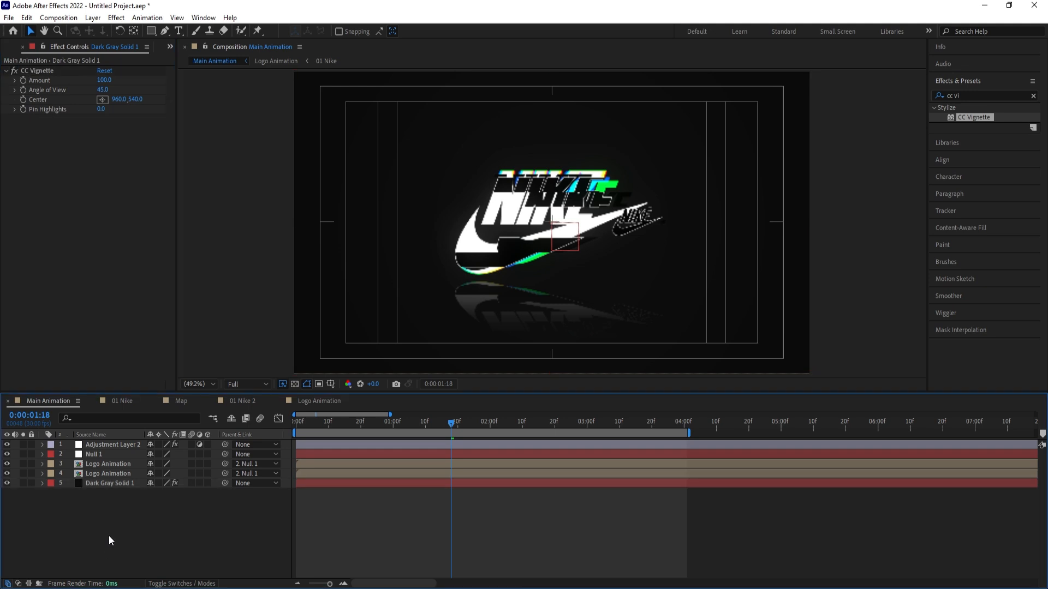
right_click(109, 538)
mouse_move(151, 402)
click(285, 490)
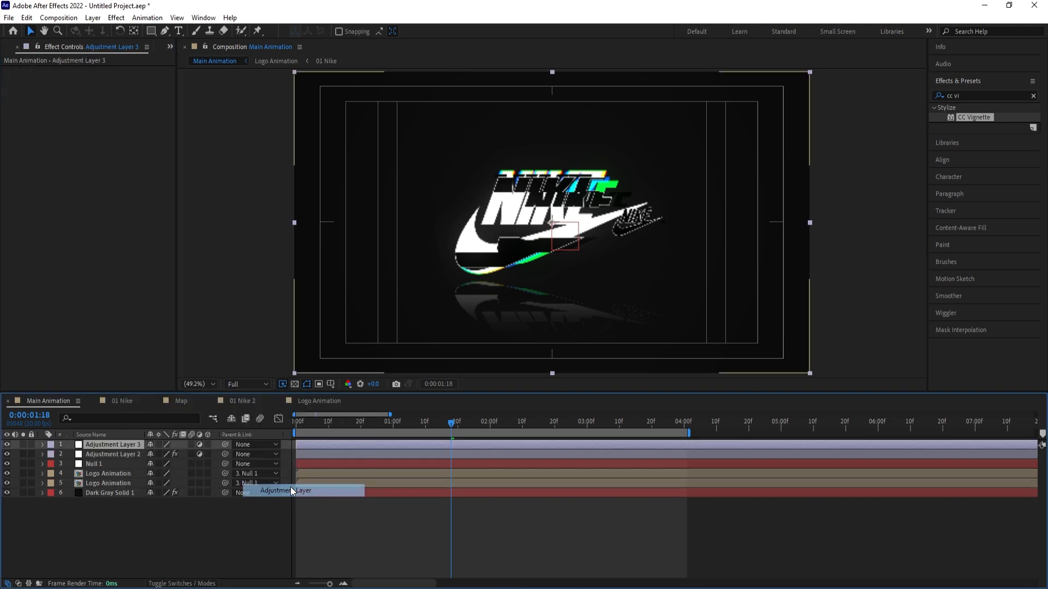
click(971, 94)
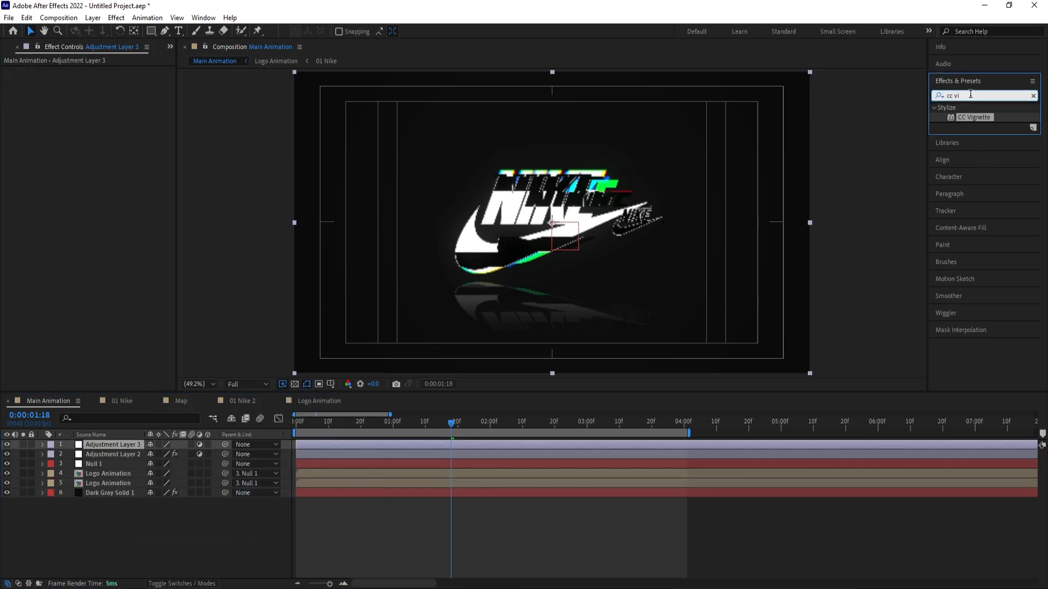
key(ctrl+a)
key(BackSpace)
text(pos)
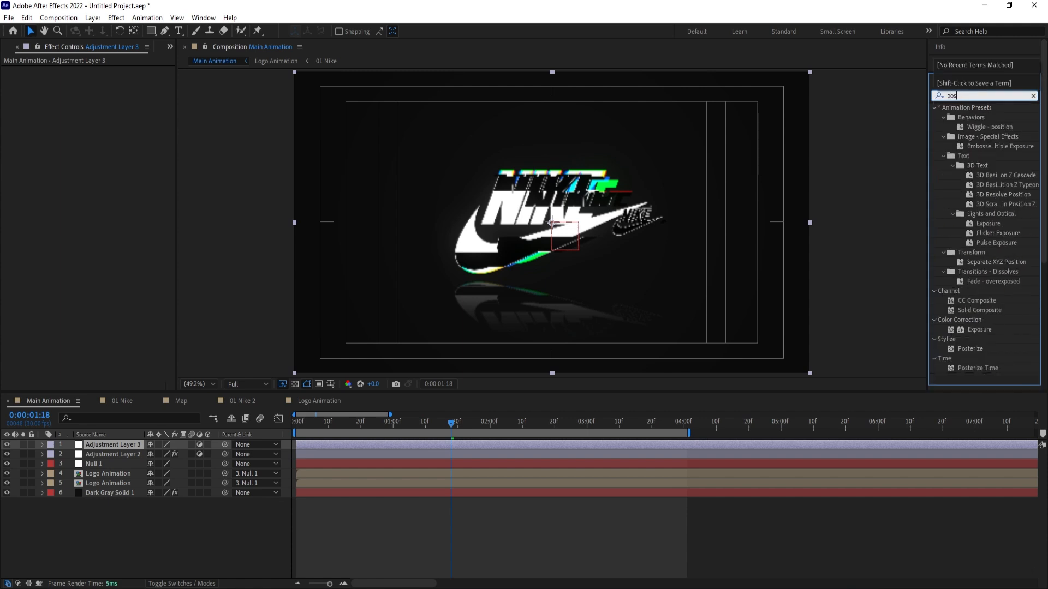
double_click(971, 366)
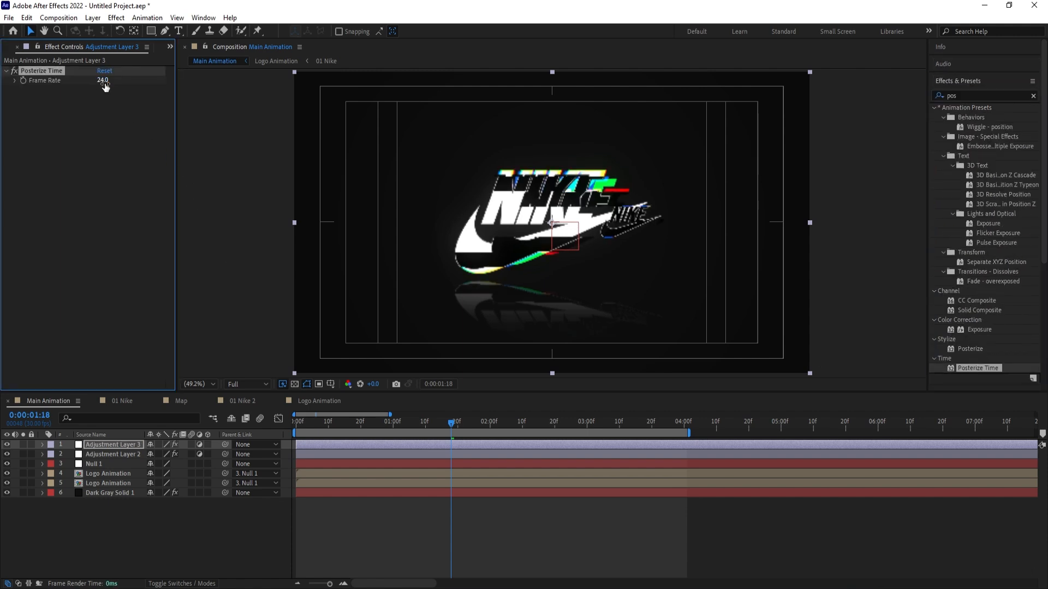
Set the Posterize Time frame rate to 15 and preview the composition from the beginning.
click(103, 81)
key(Return)
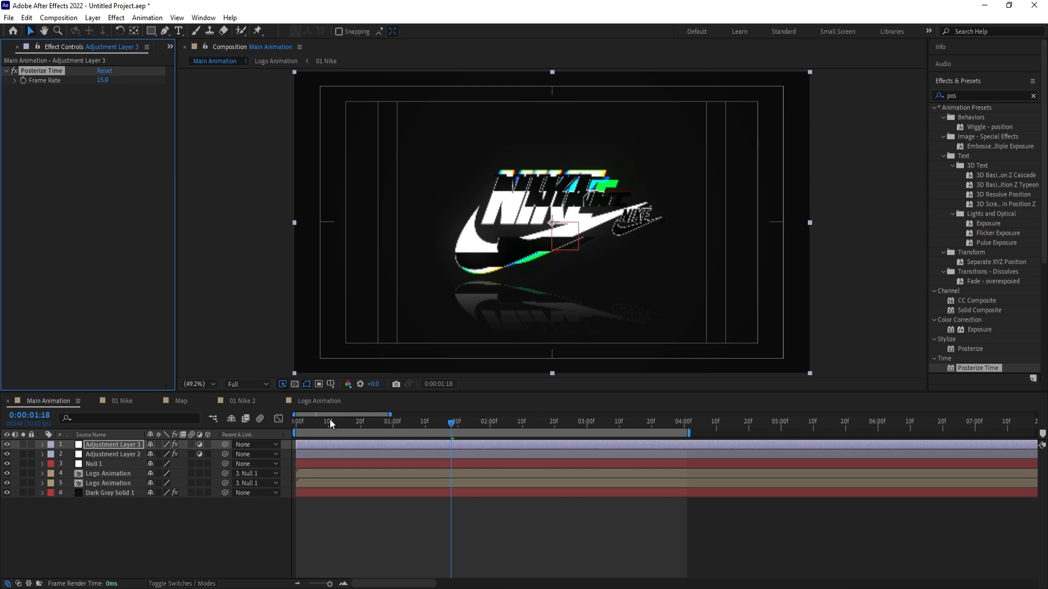
drag(329, 419, 257, 418)
key(space)
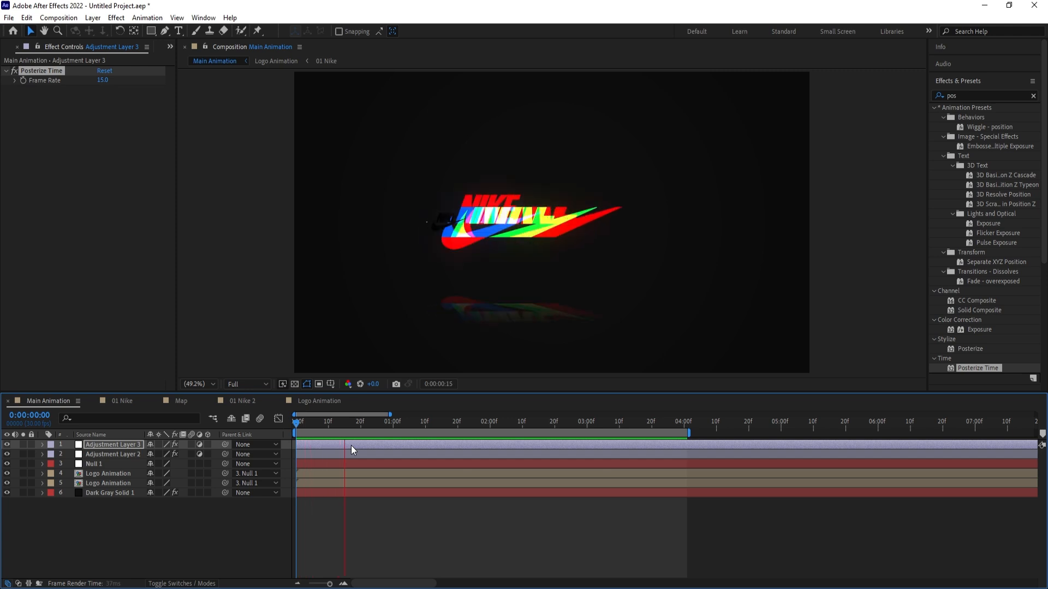
key(space)
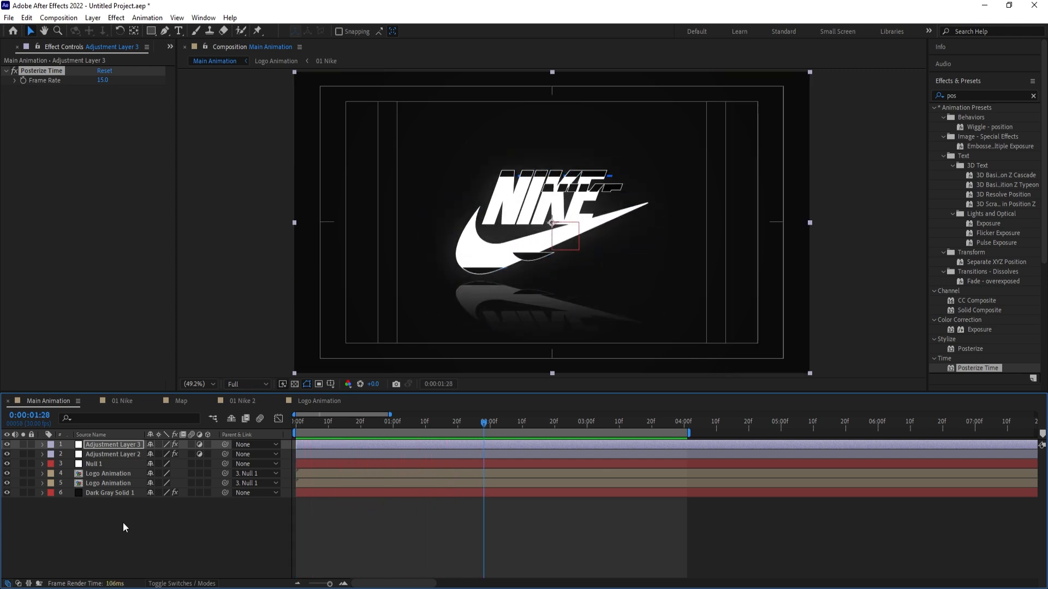
Apply the Noise effect to the topmost adjustment layer, Adjustment Layer 3.
click(122, 523)
click(106, 443)
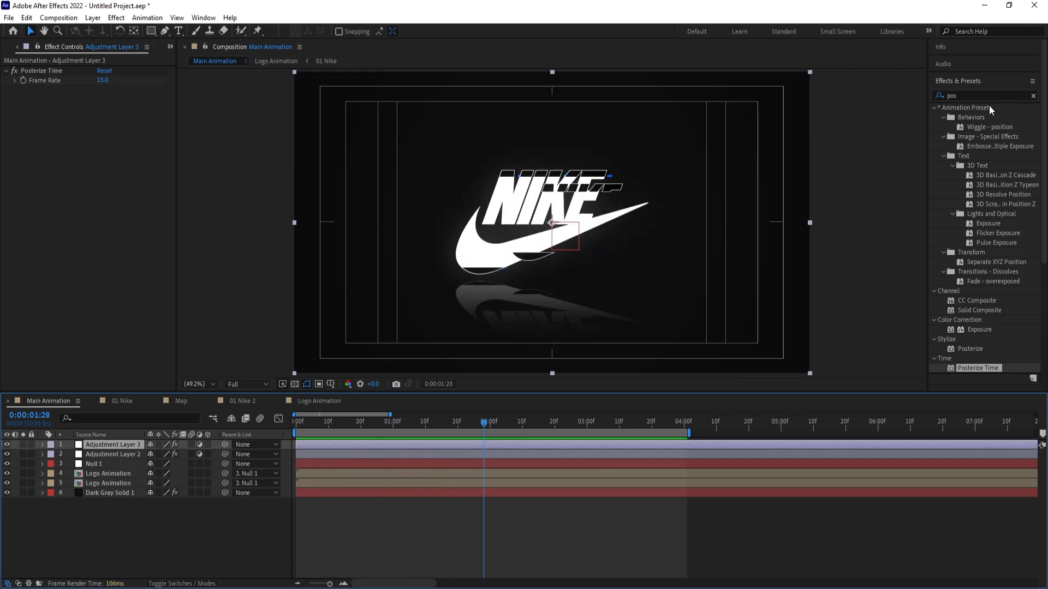
click(975, 95)
text(nos)
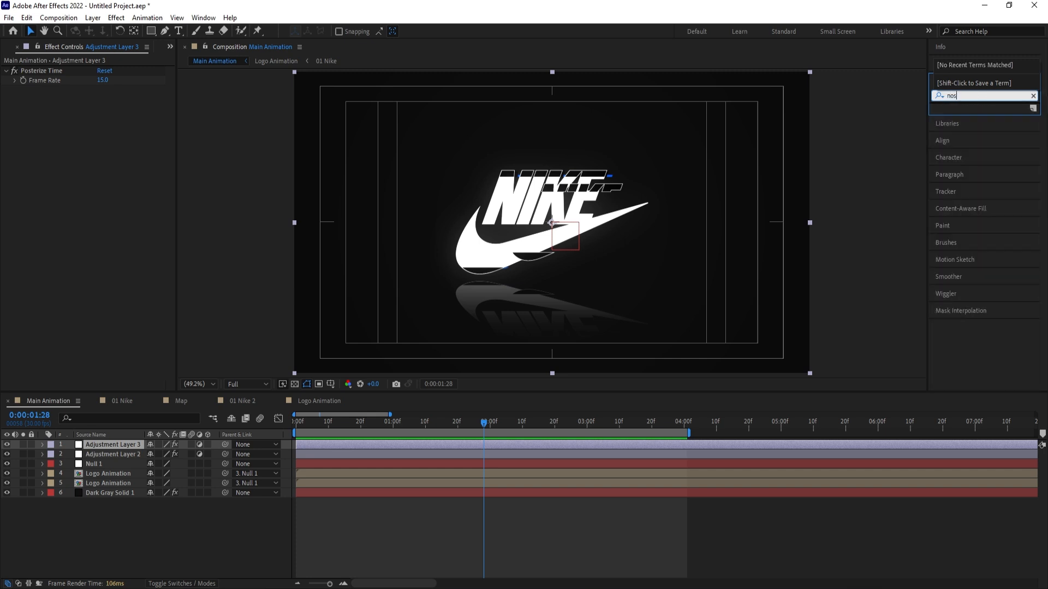
key(BackSpace)
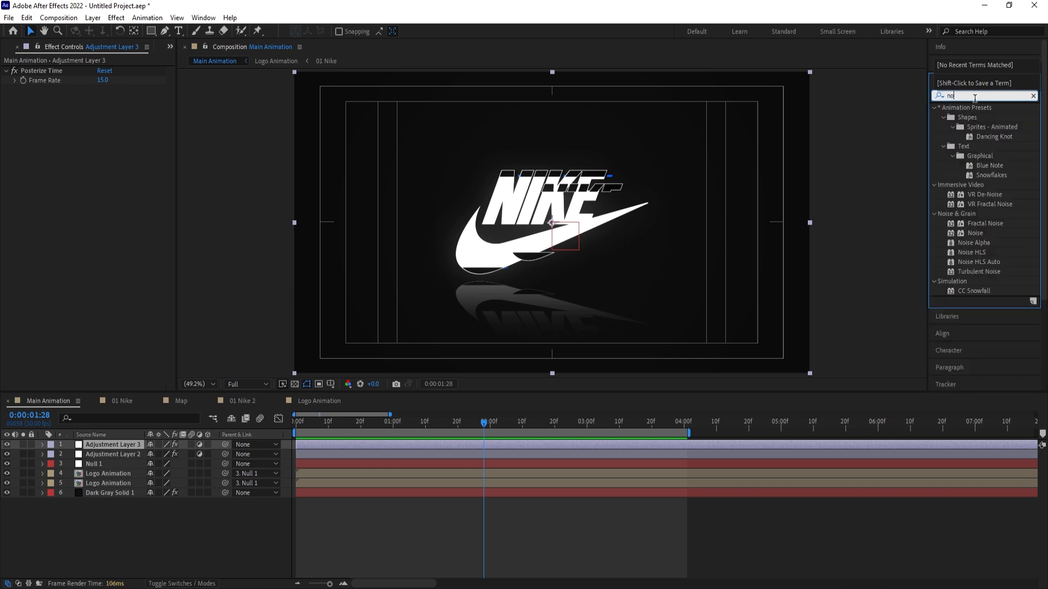
click(970, 237)
double_click(971, 233)
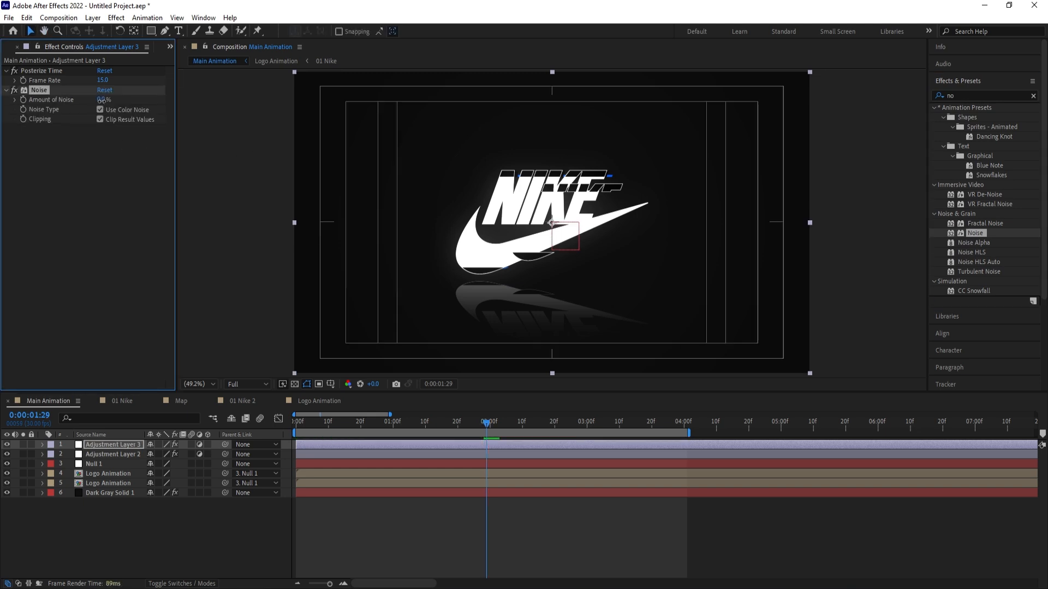
Set the amount of noise to 10% and preview the composition from the beginning.
drag(102, 100, 111, 101)
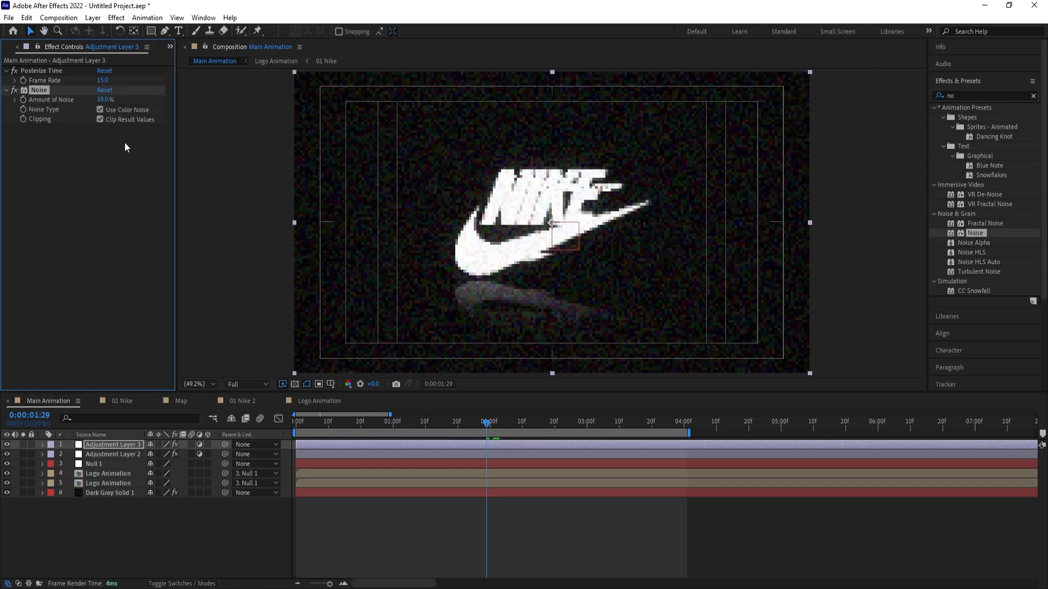
click(106, 99)
text(10)
key(Return)
click(304, 420)
key(space)
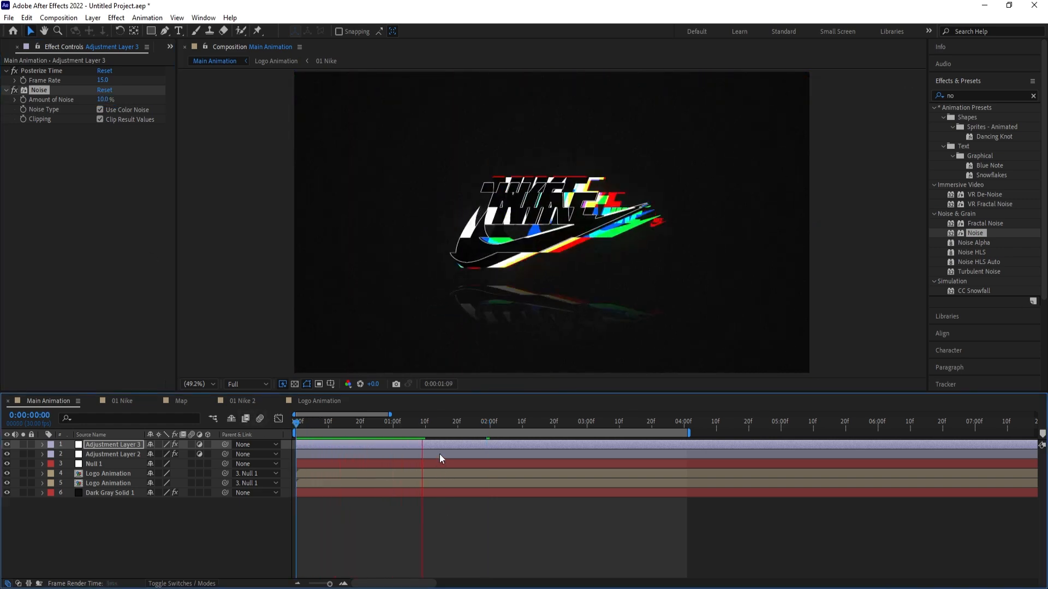
key(space)
Raise the amount of noise to 25% and start a preview from the beginning.
click(103, 100)
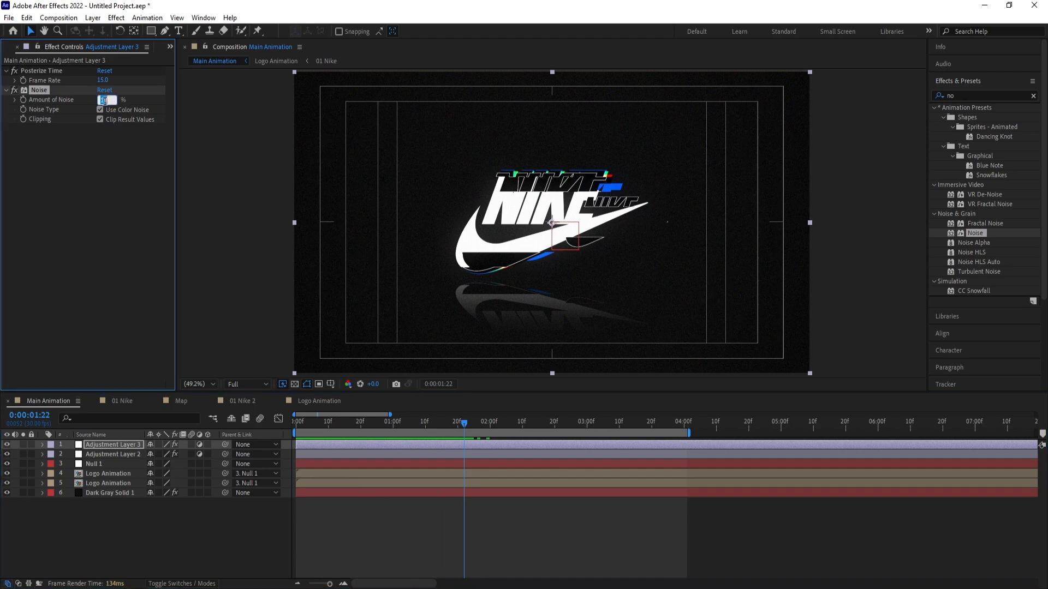
key(Return)
key(space)
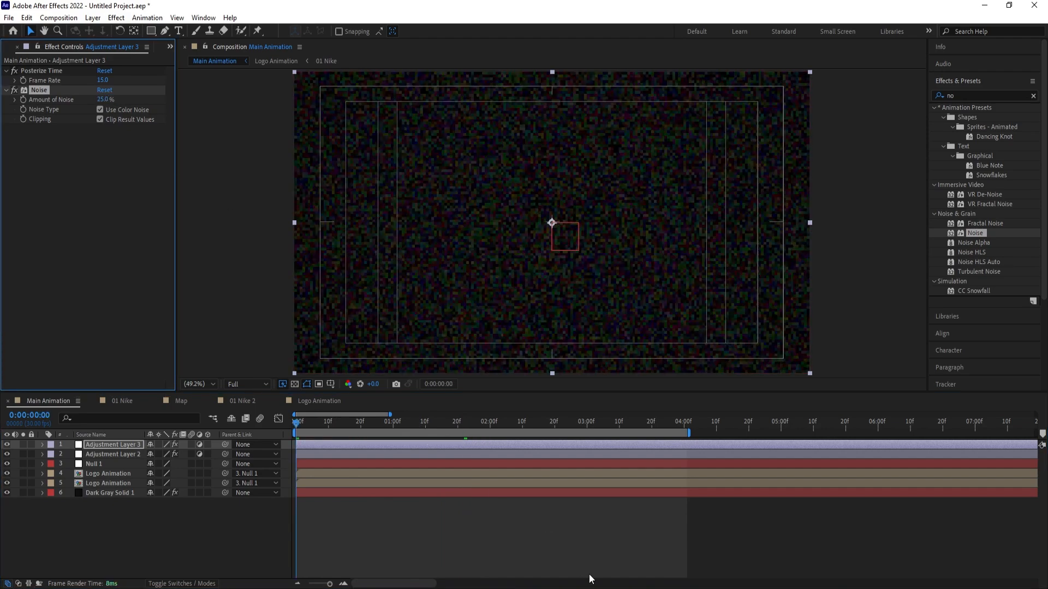